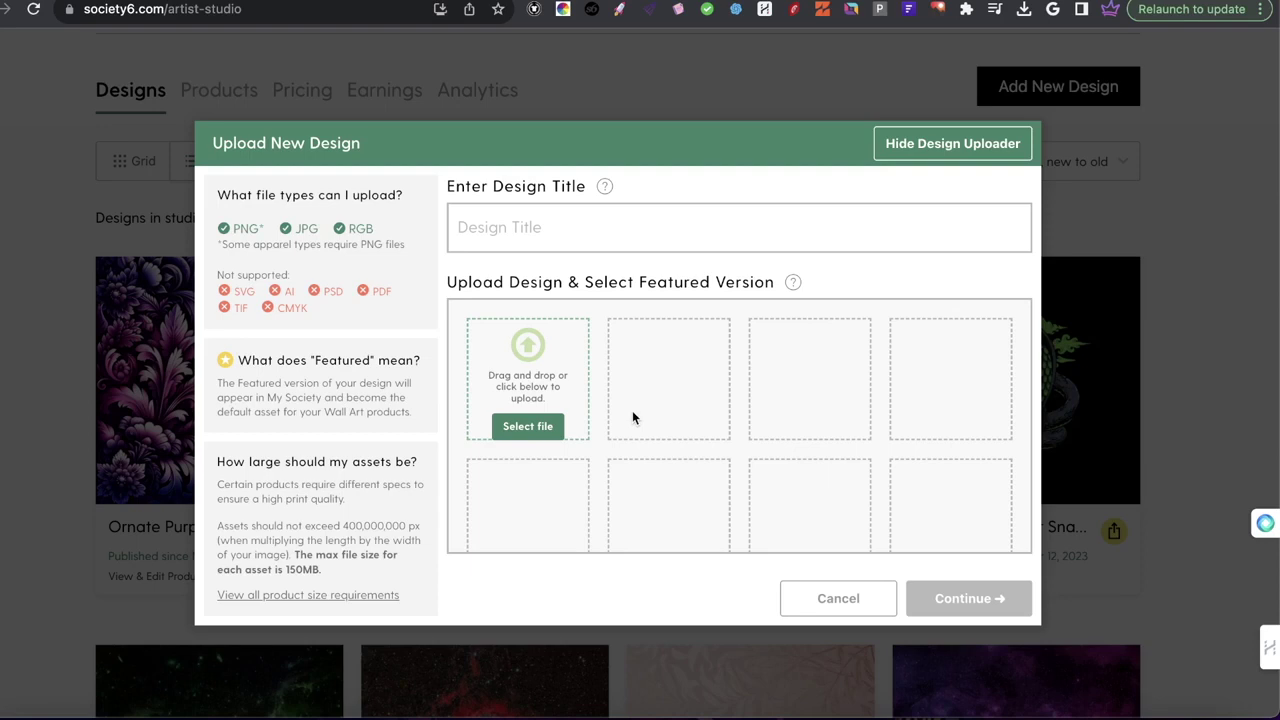
pyautogui.scroll(-2, 632, 417)
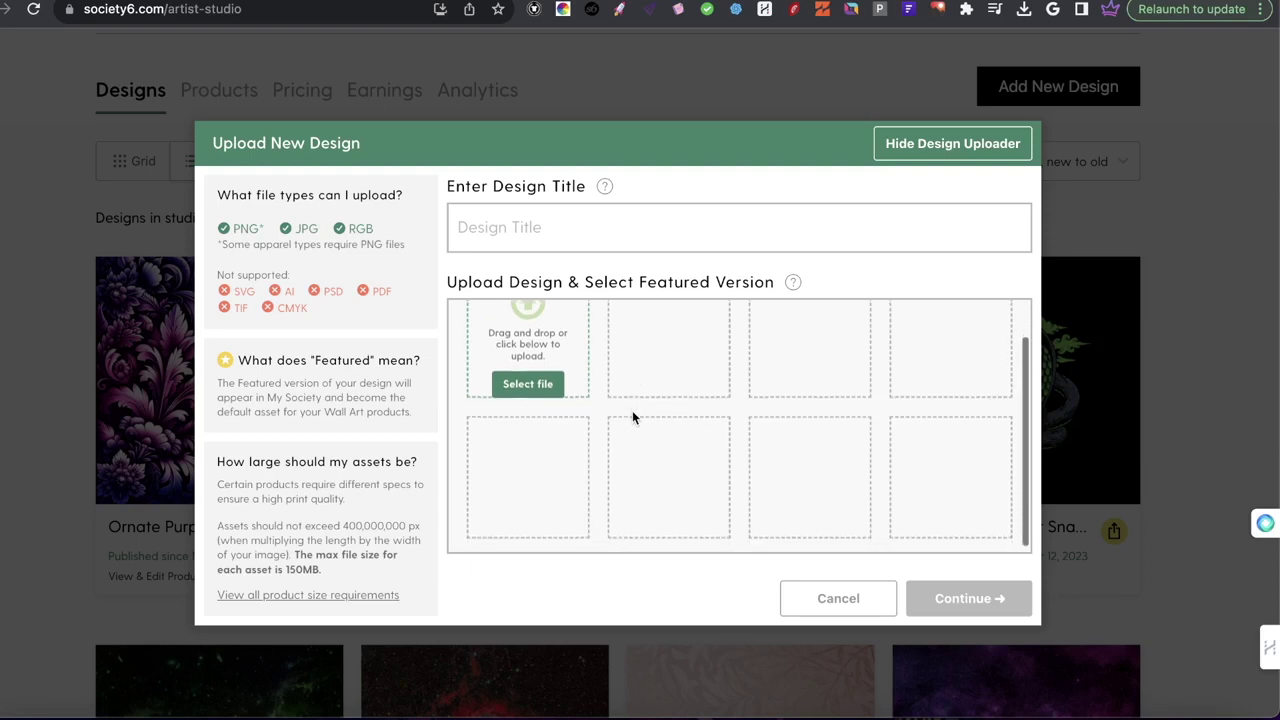
pyautogui.scroll(2, 629, 411)
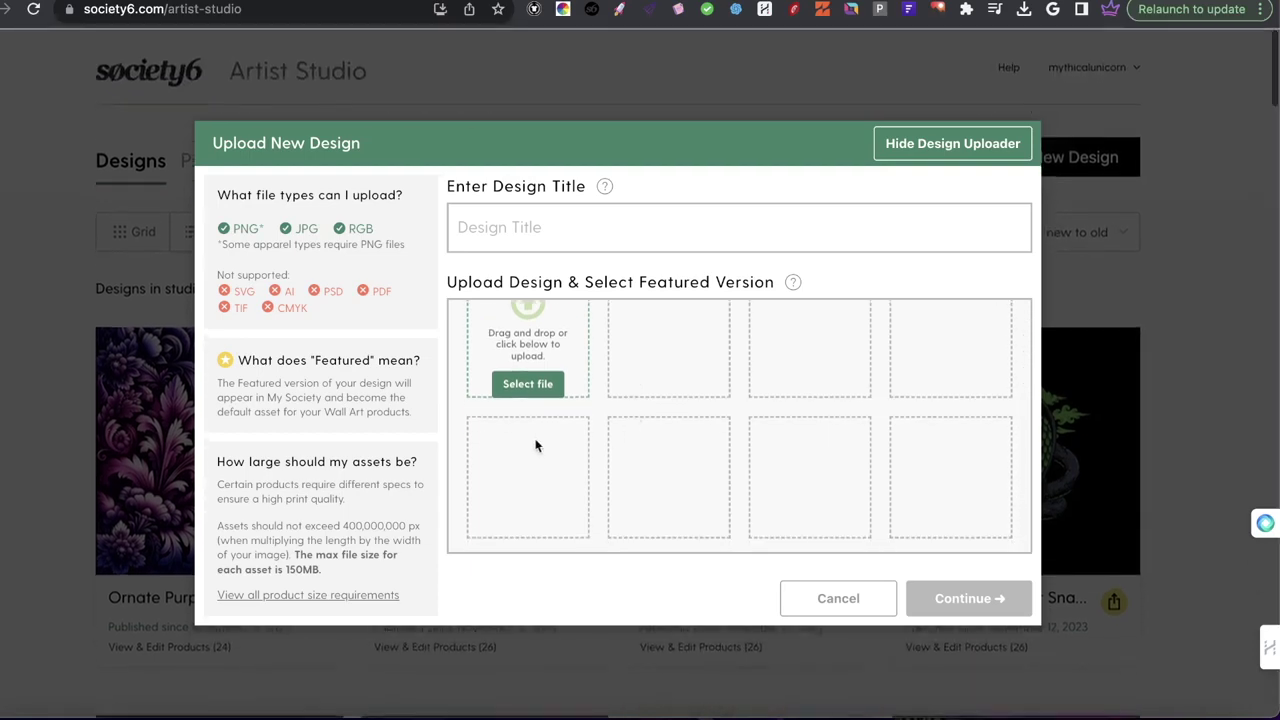
pyautogui.scroll(-3, 1150, 387)
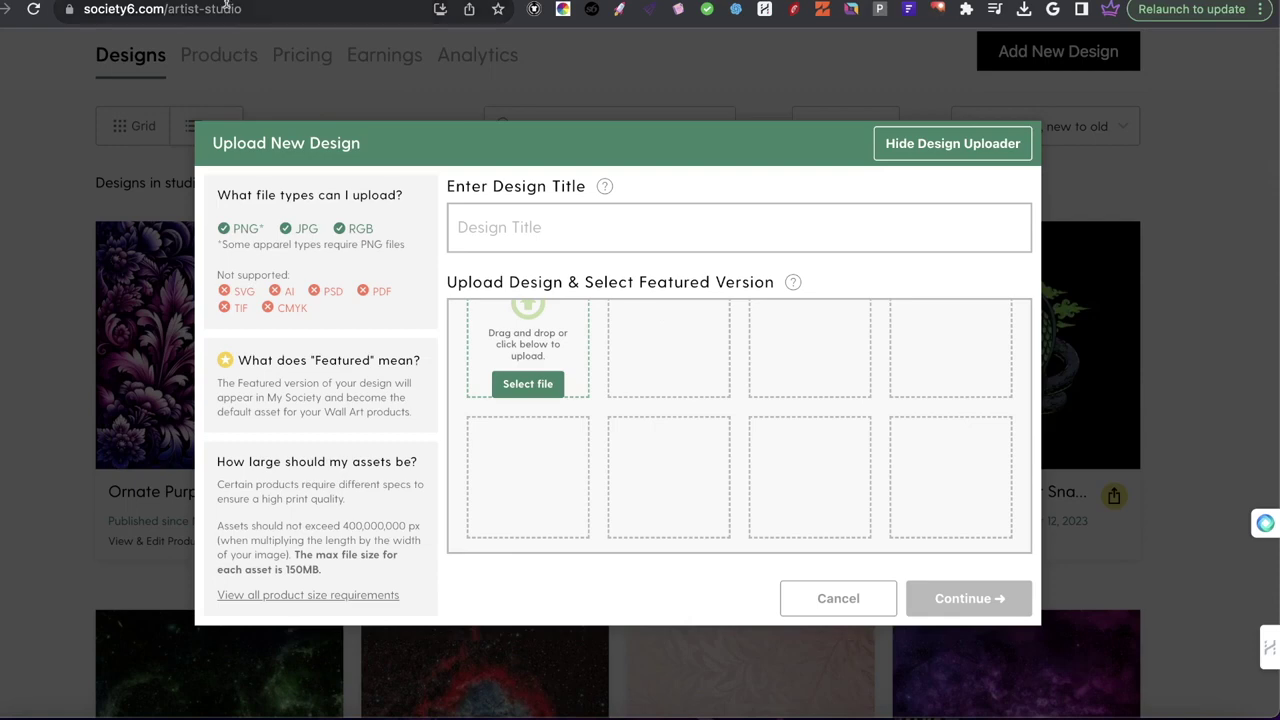
# - Compare the search windows of the Unlimited Images Pro and Unlimited images + Analytics extensions
pyautogui.click(937, 9)
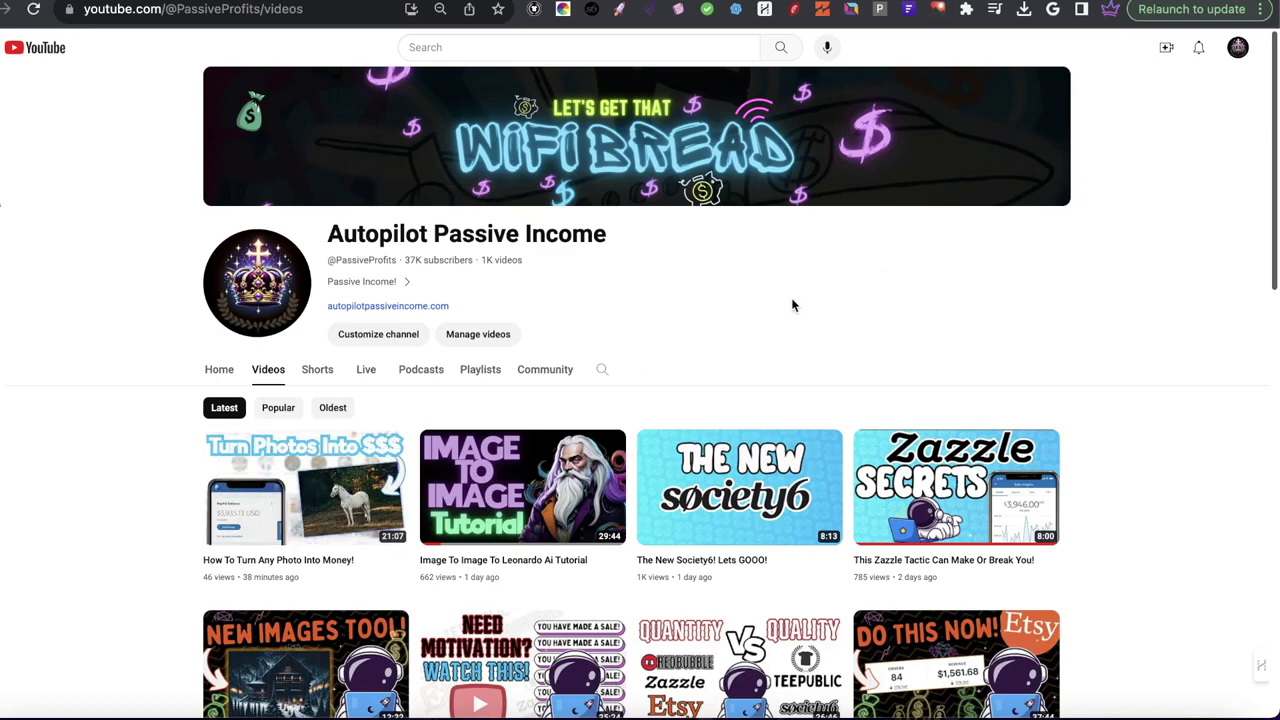
pyautogui.click(850, 9)
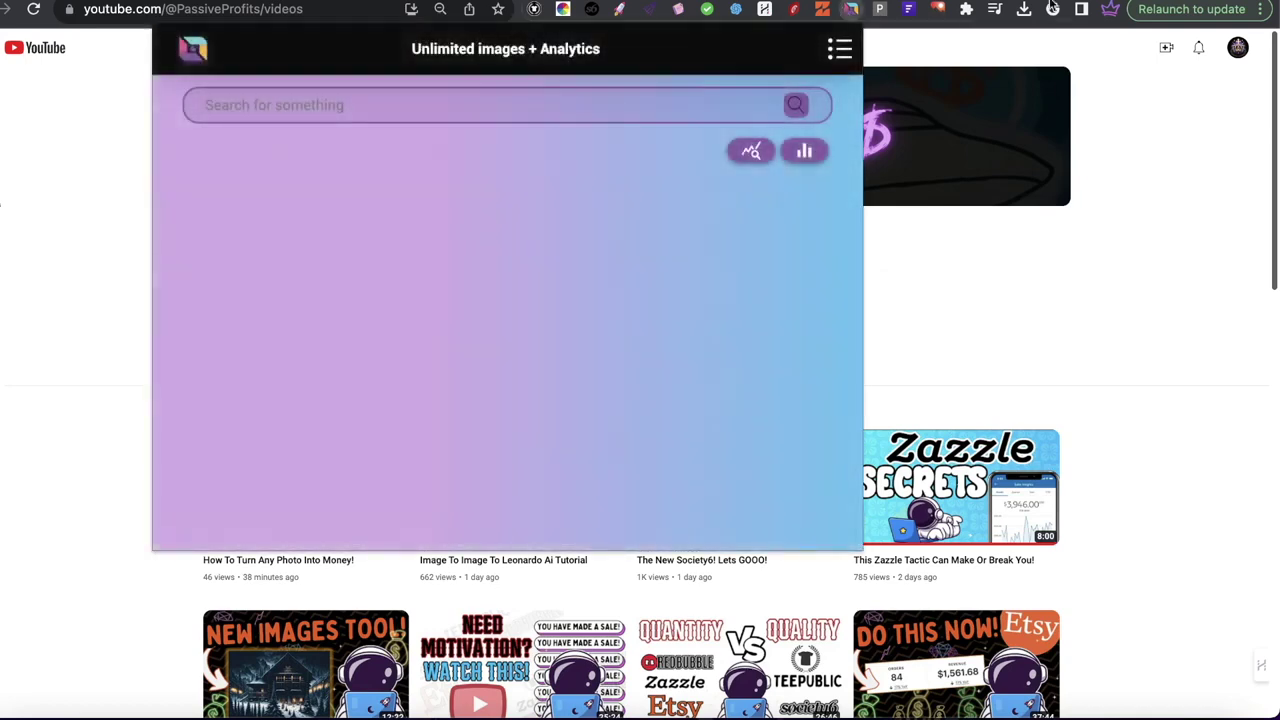
pyautogui.click(937, 9)
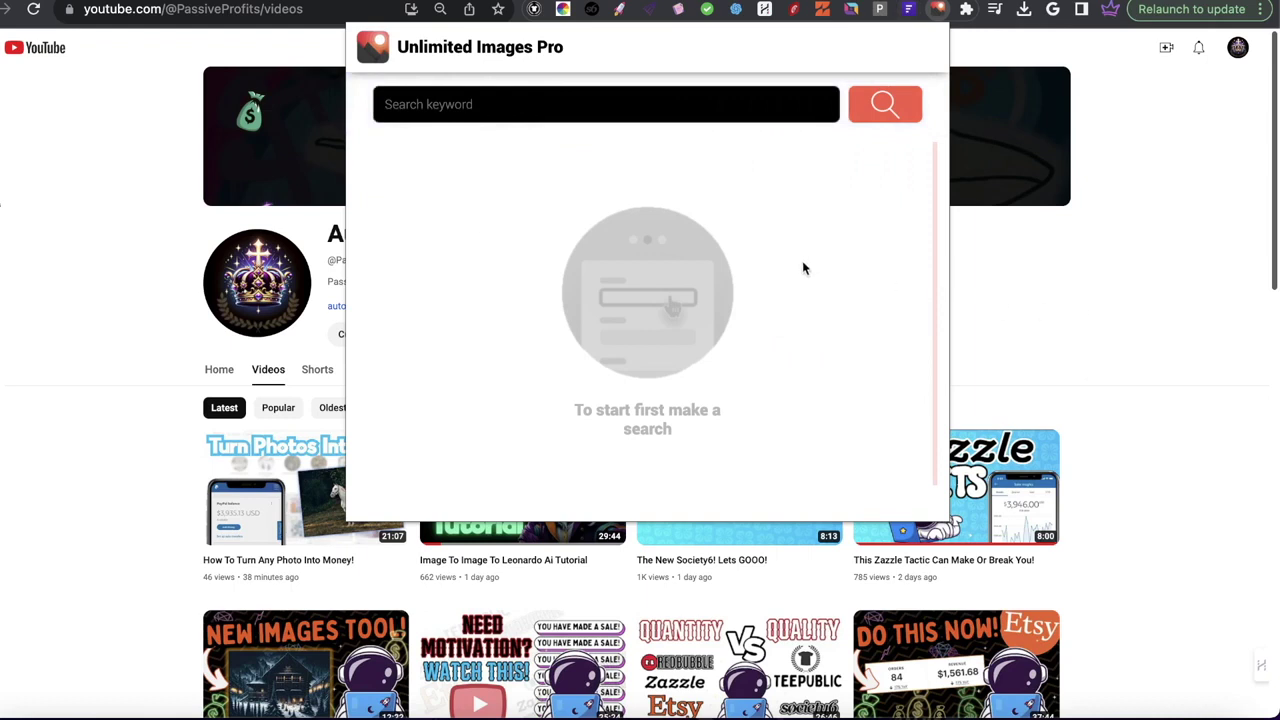
pyautogui.click(848, 10)
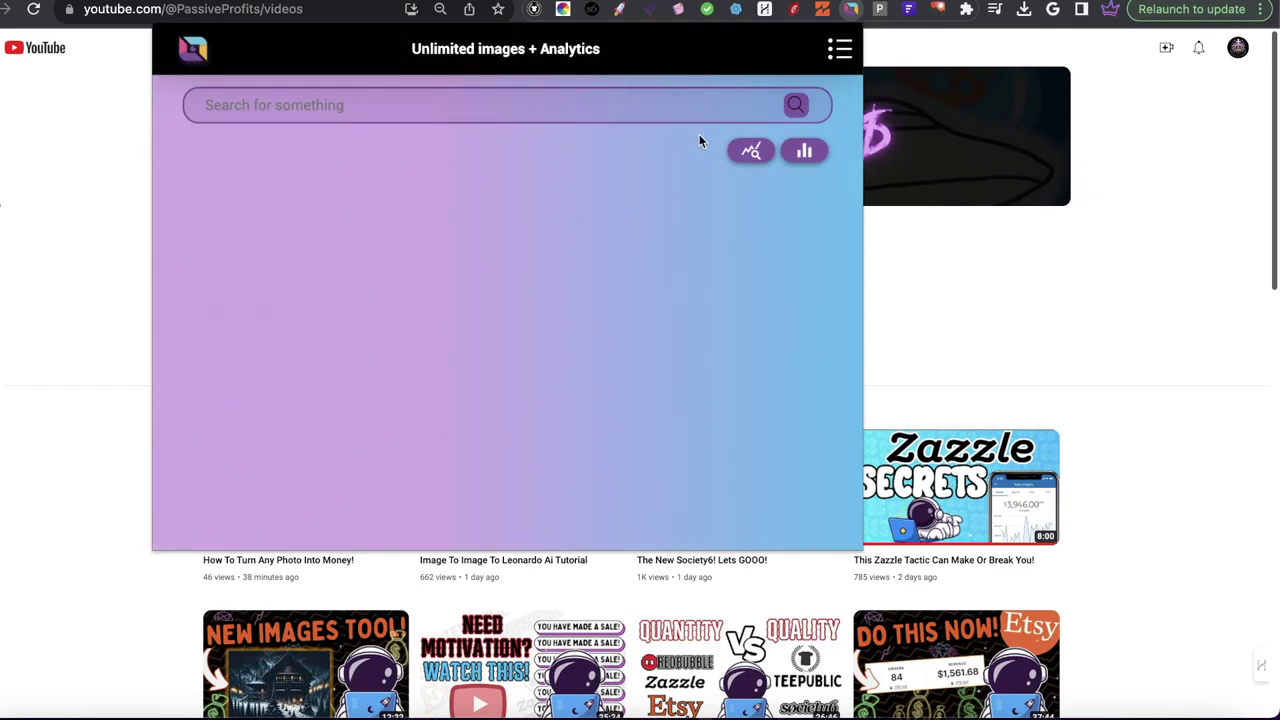
pyautogui.click(938, 10)
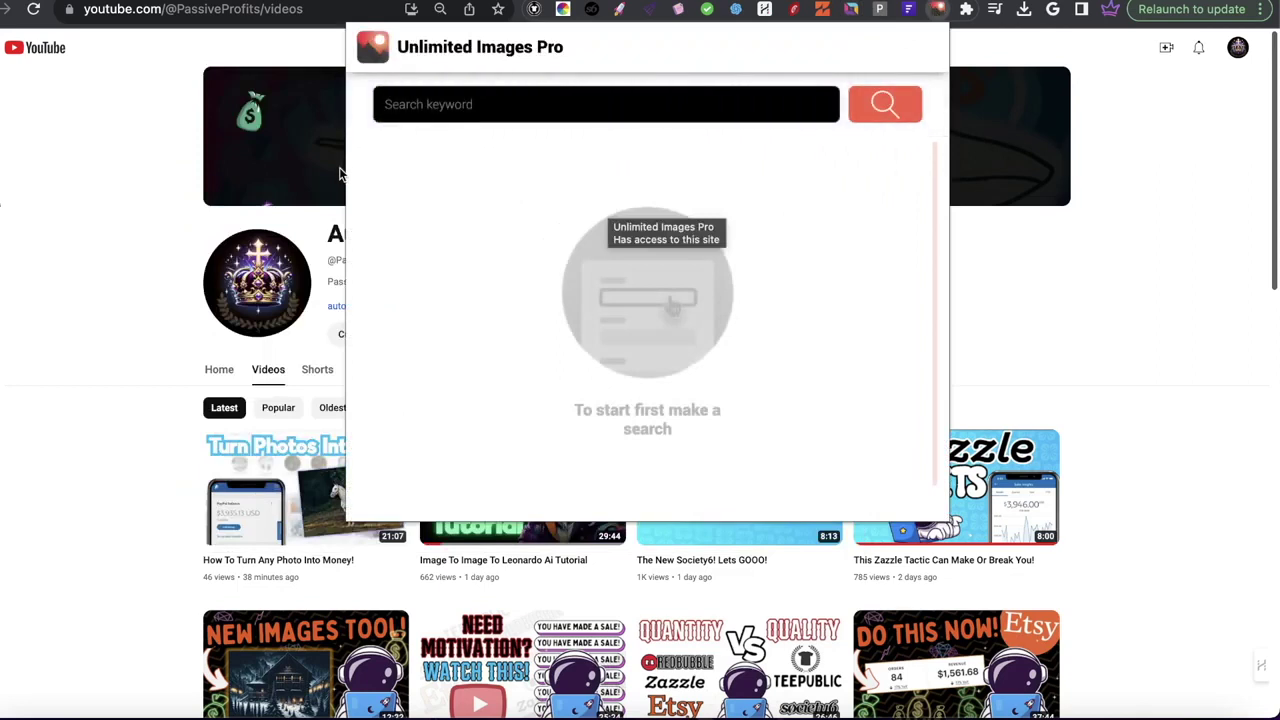
# - Search for "tiger" in the Unlimited images + Analytics extension
pyautogui.click(850, 9)
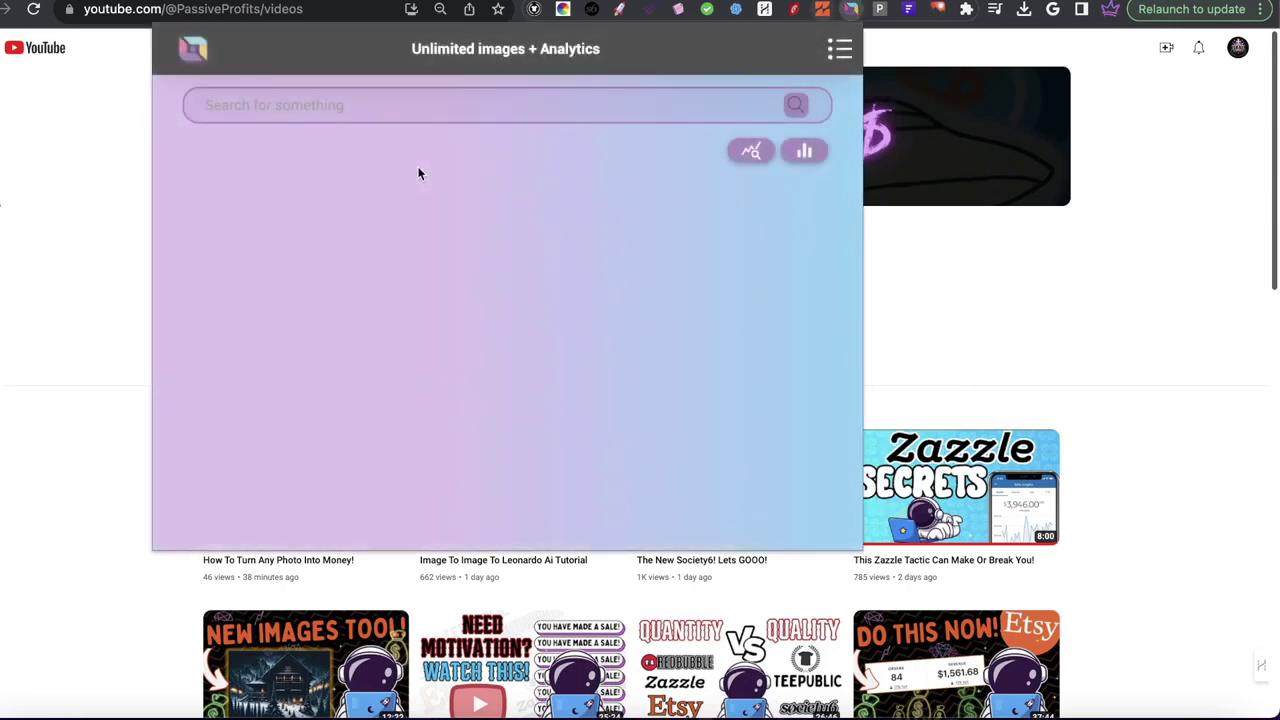
pyautogui.write('tiger')
pyautogui.press('Return')
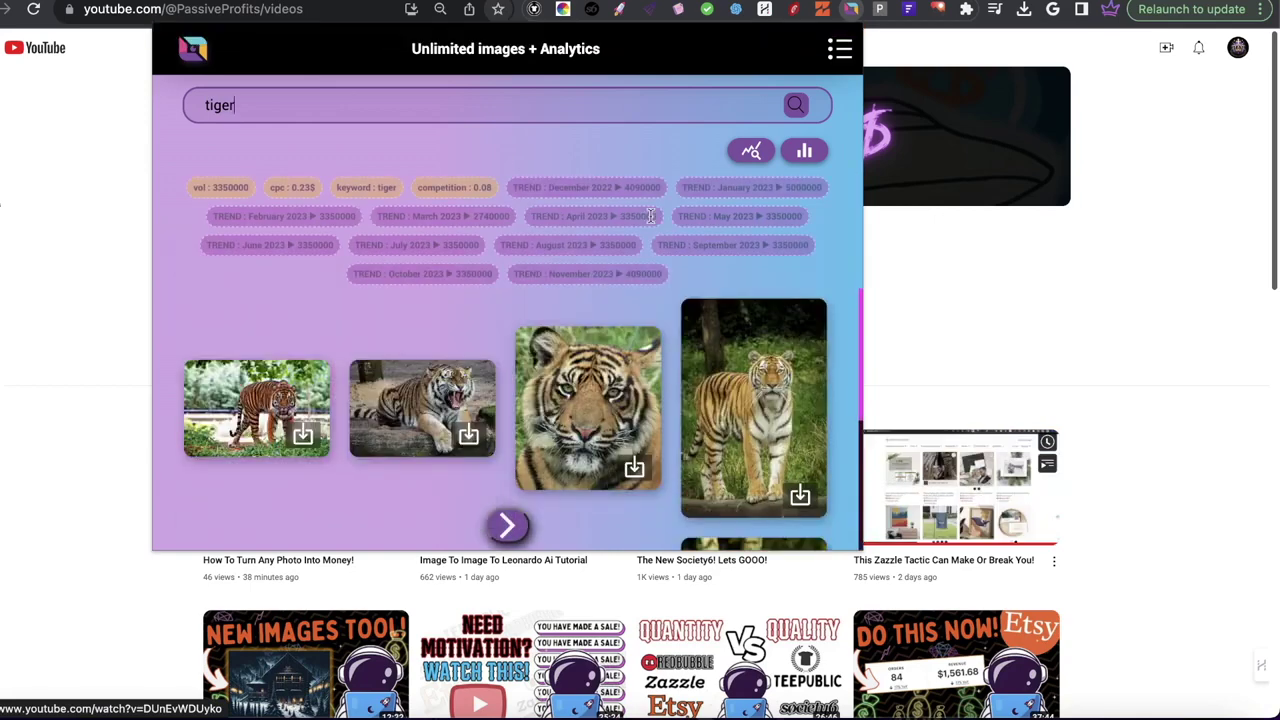
# - Download the photo of the snarling tiger lying down and the one of the tiger walking beside tree trunks
pyautogui.scroll(-2, 670, 373)
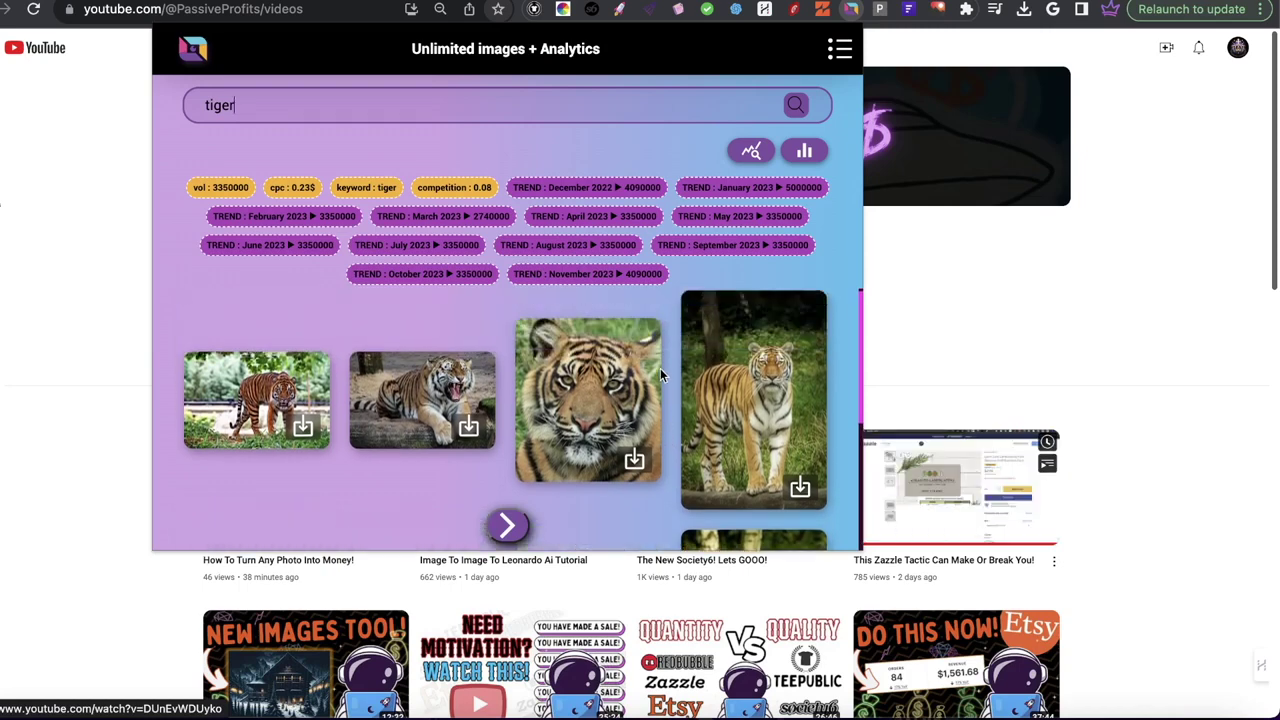
pyautogui.click(468, 427)
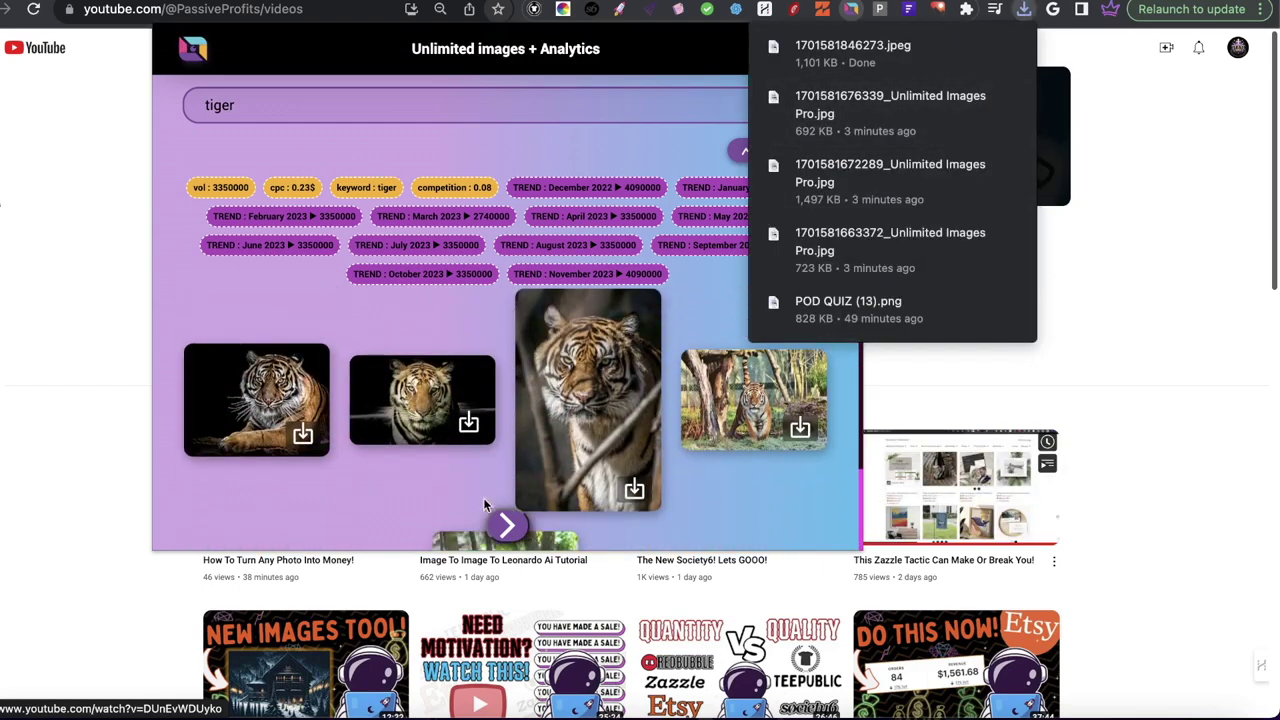
pyautogui.scroll(-2, 470, 460)
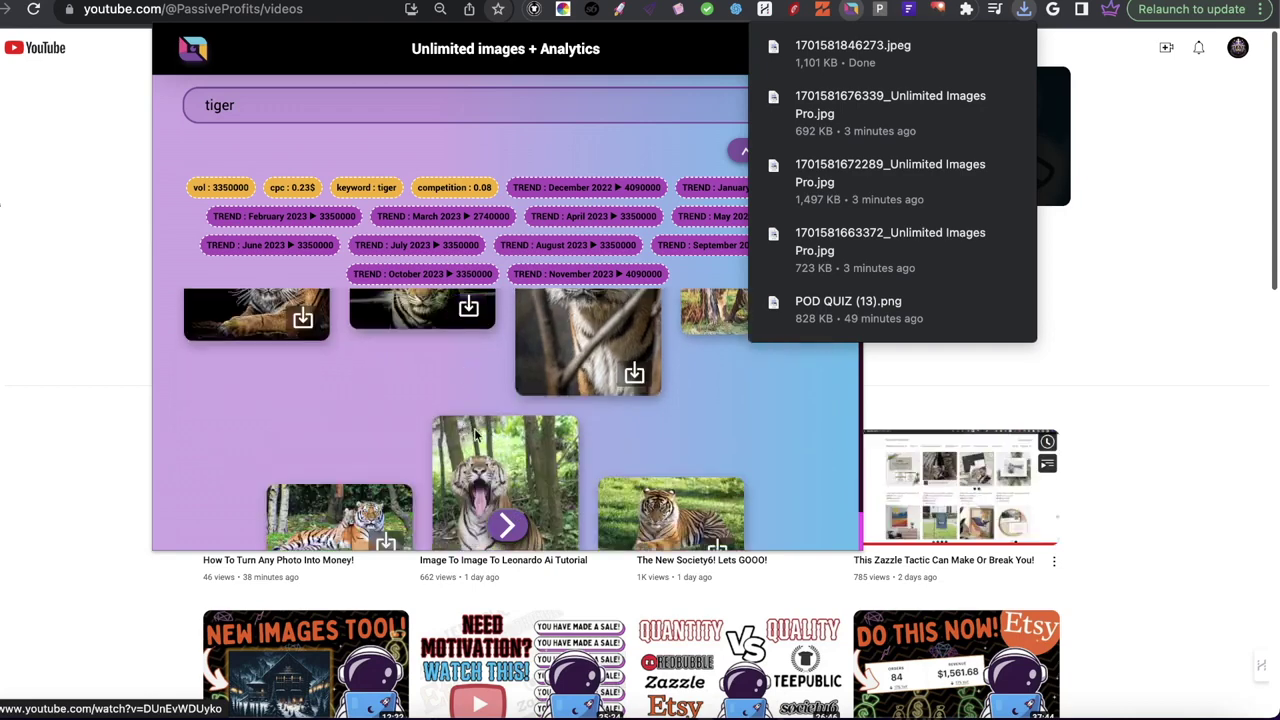
pyautogui.scroll(3, 476, 434)
pyautogui.click(819, 484)
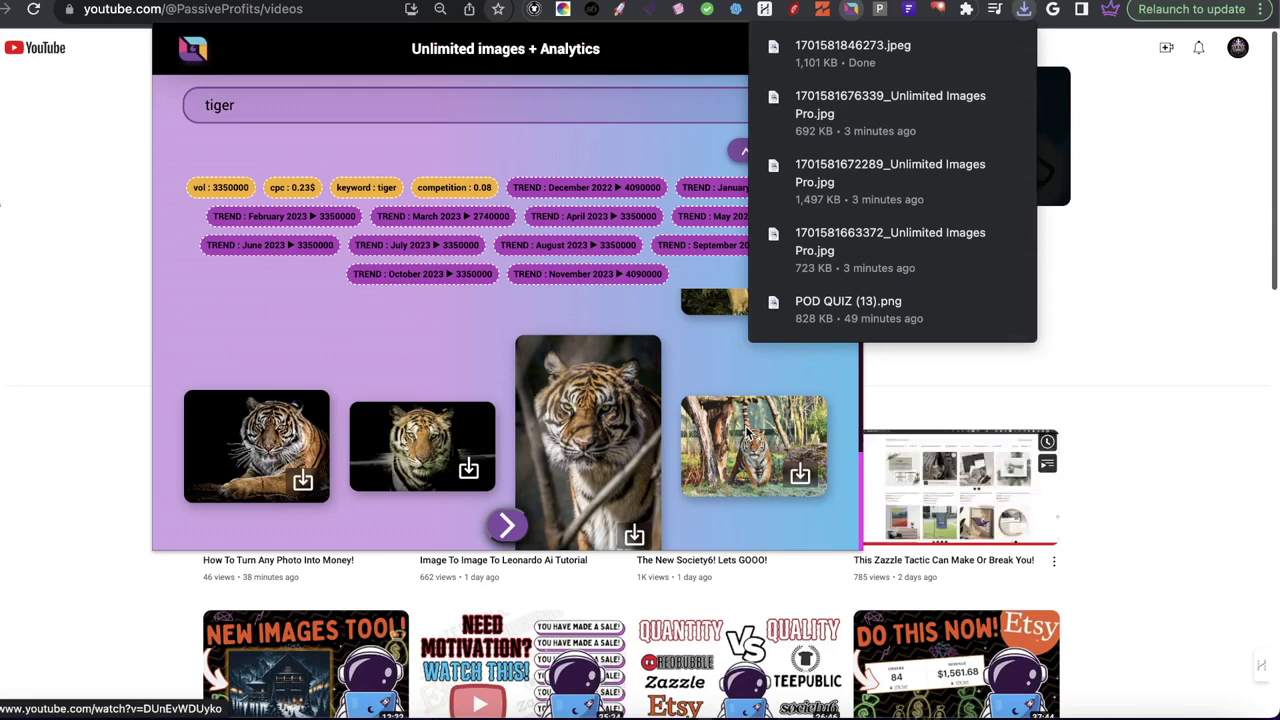
pyautogui.scroll(1, 746, 431)
pyautogui.scroll(1, 812, 447)
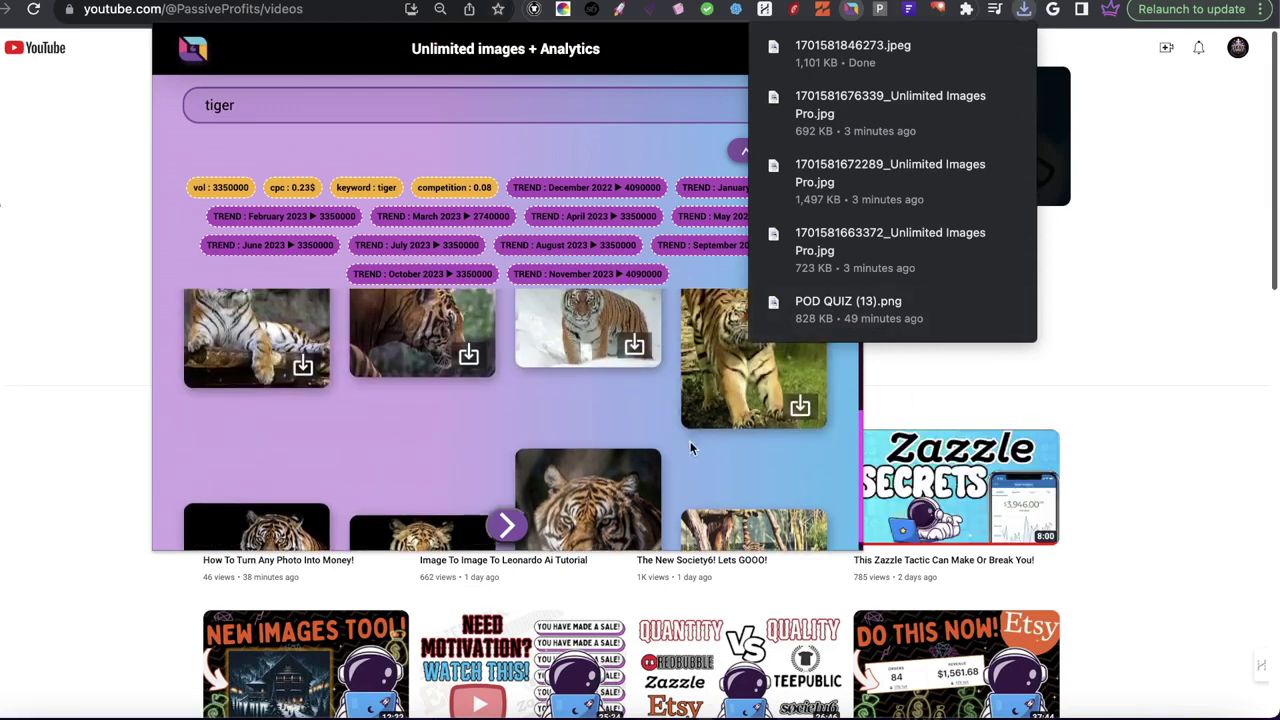
# - Switch to Luminar Neo, add the two newly downloaded tiger photos to the catalog and open the dark tiger close-up in single view
pyautogui.click(1037, 708)
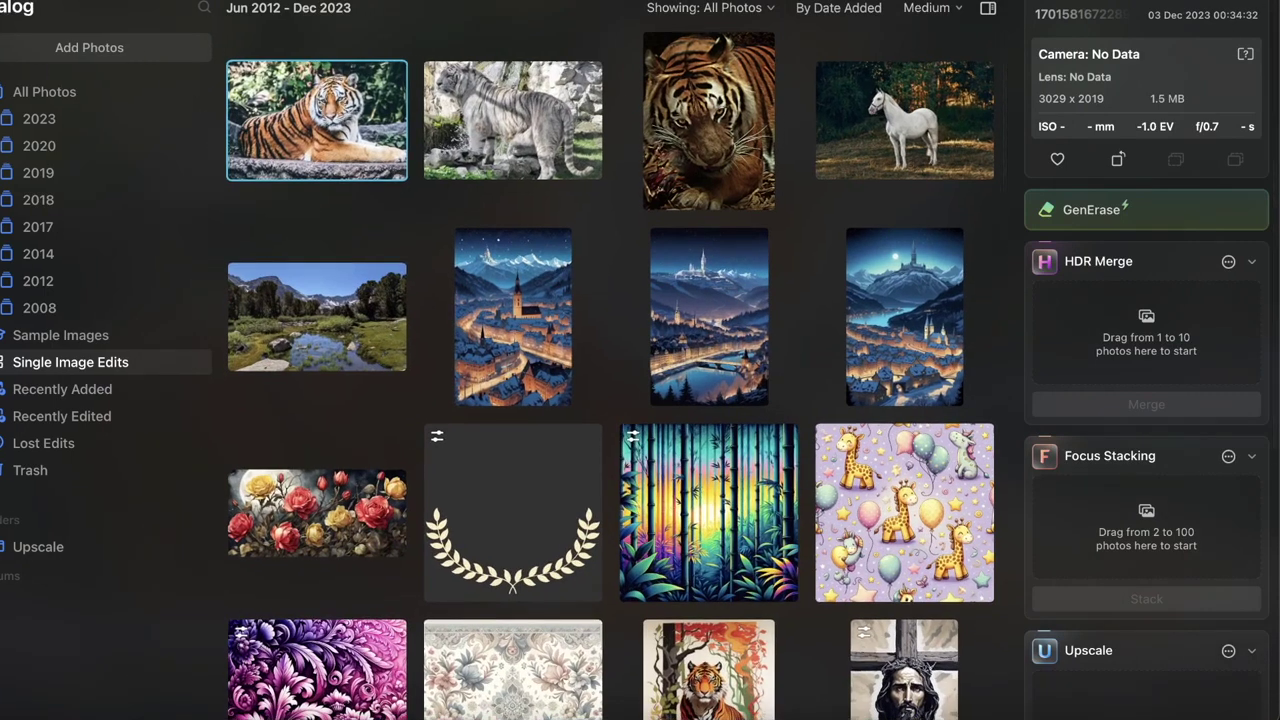
pyautogui.press('space')
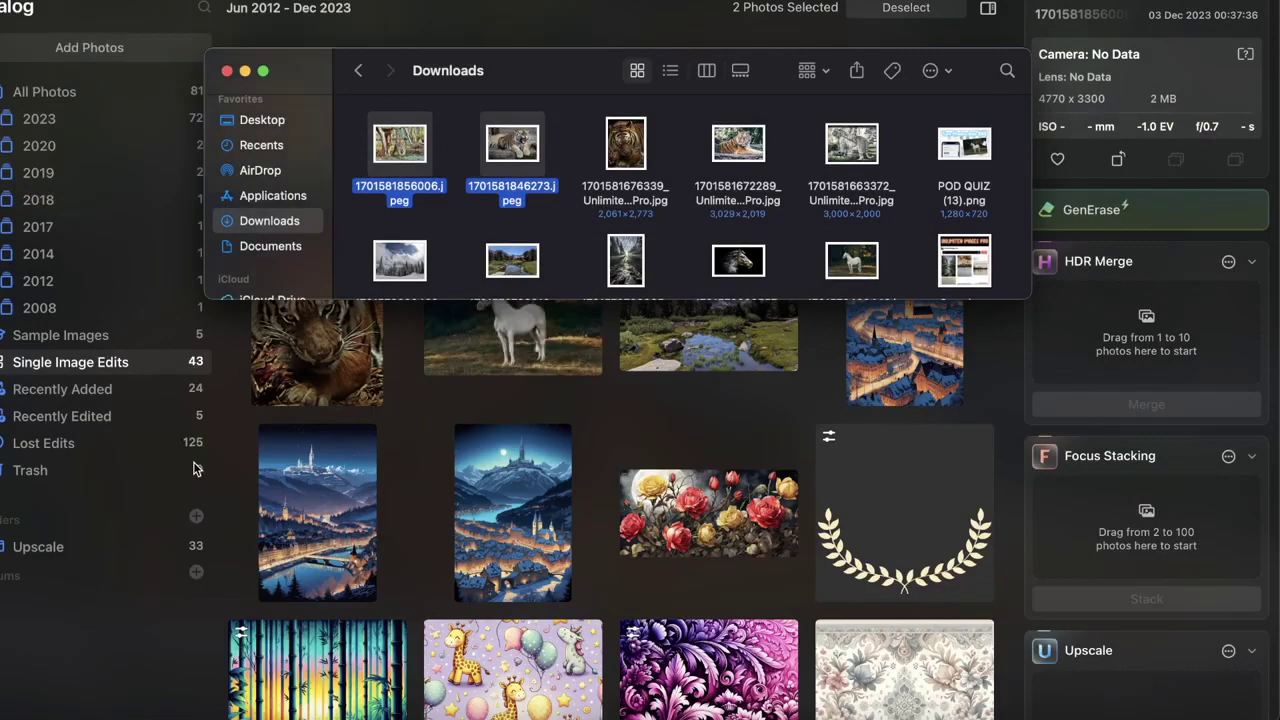
pyautogui.click(197, 471)
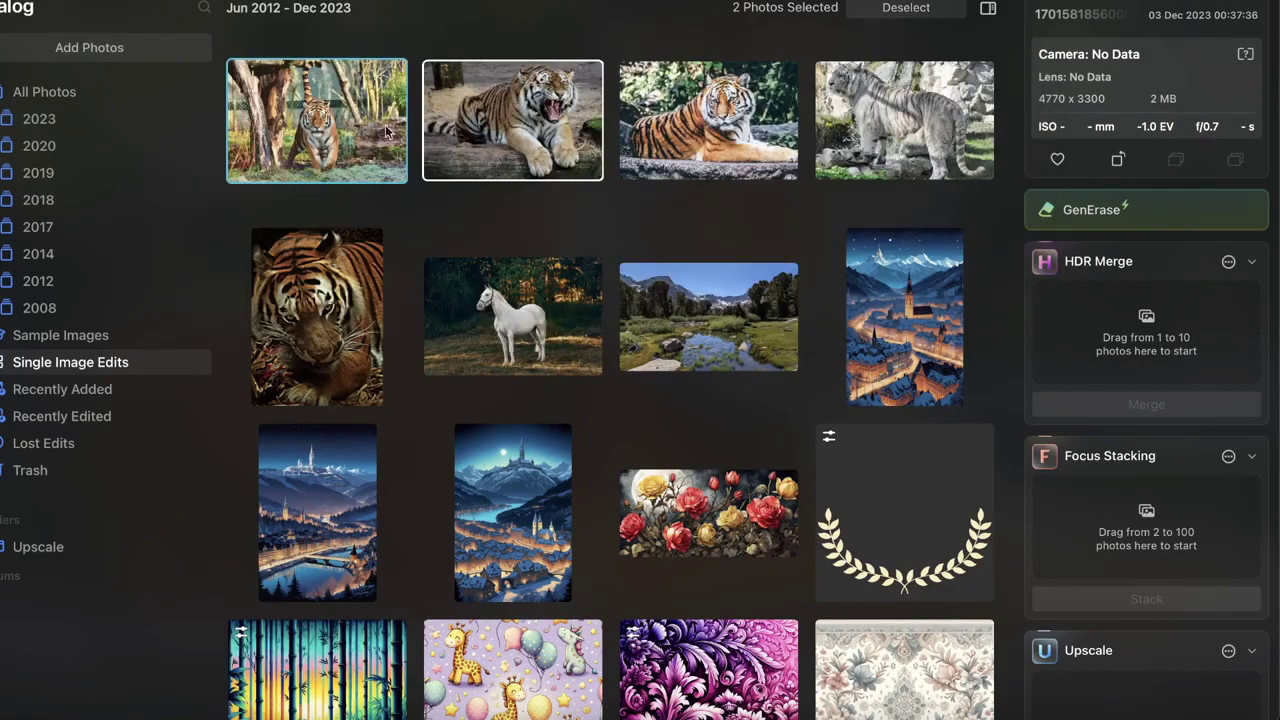
pyautogui.doubleClick(338, 322)
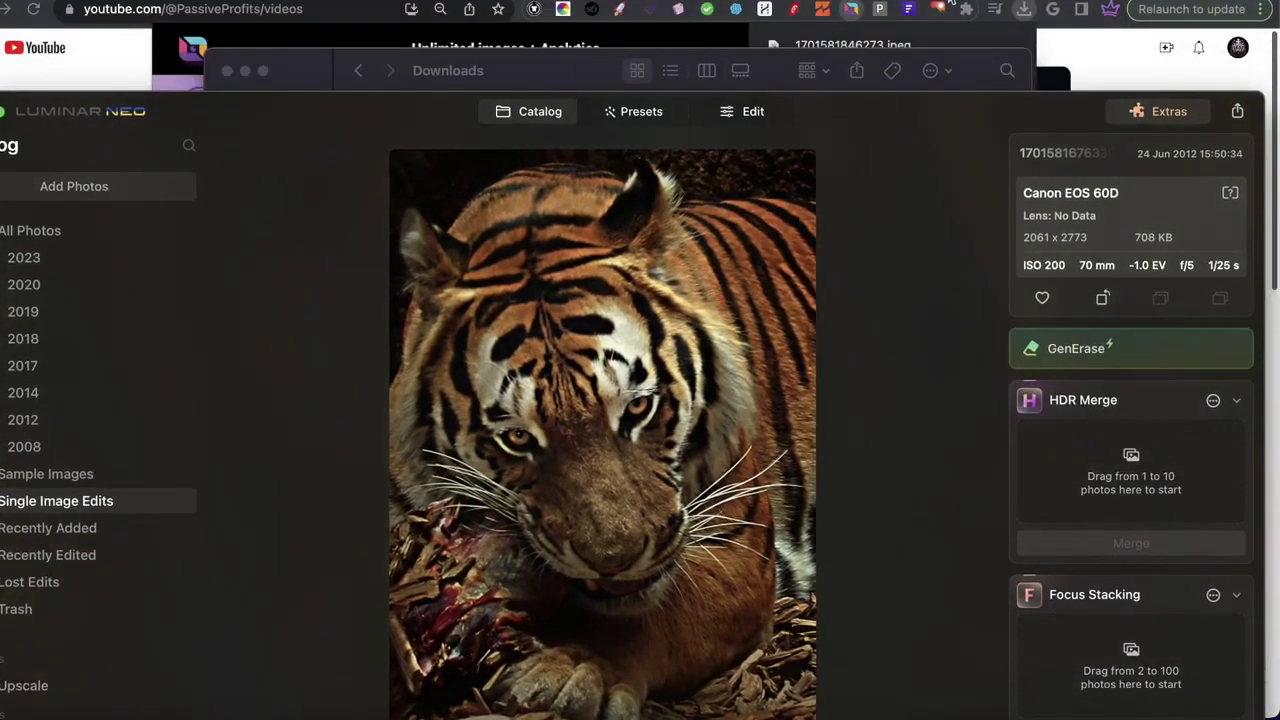
# - Return to the browser and search for "tiger" in the Unlimited Images Pro extension
pyautogui.click(937, 8)
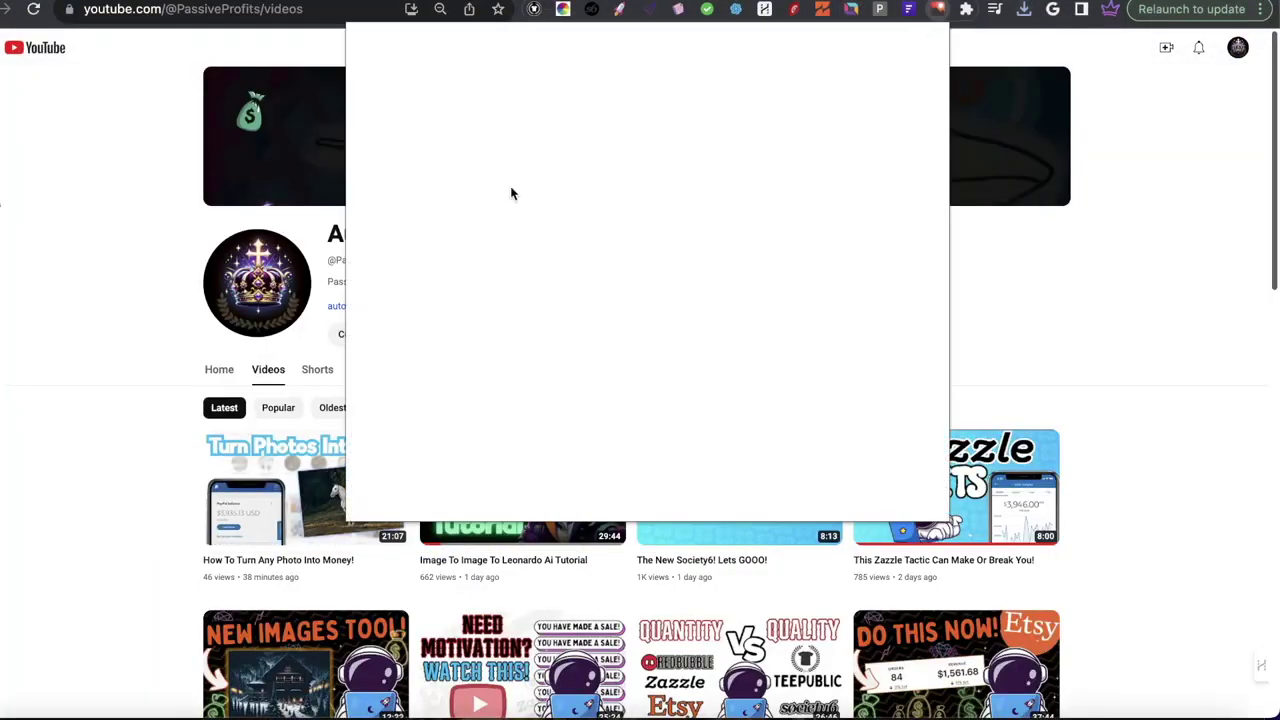
pyautogui.click(612, 107)
pyautogui.write('tiger')
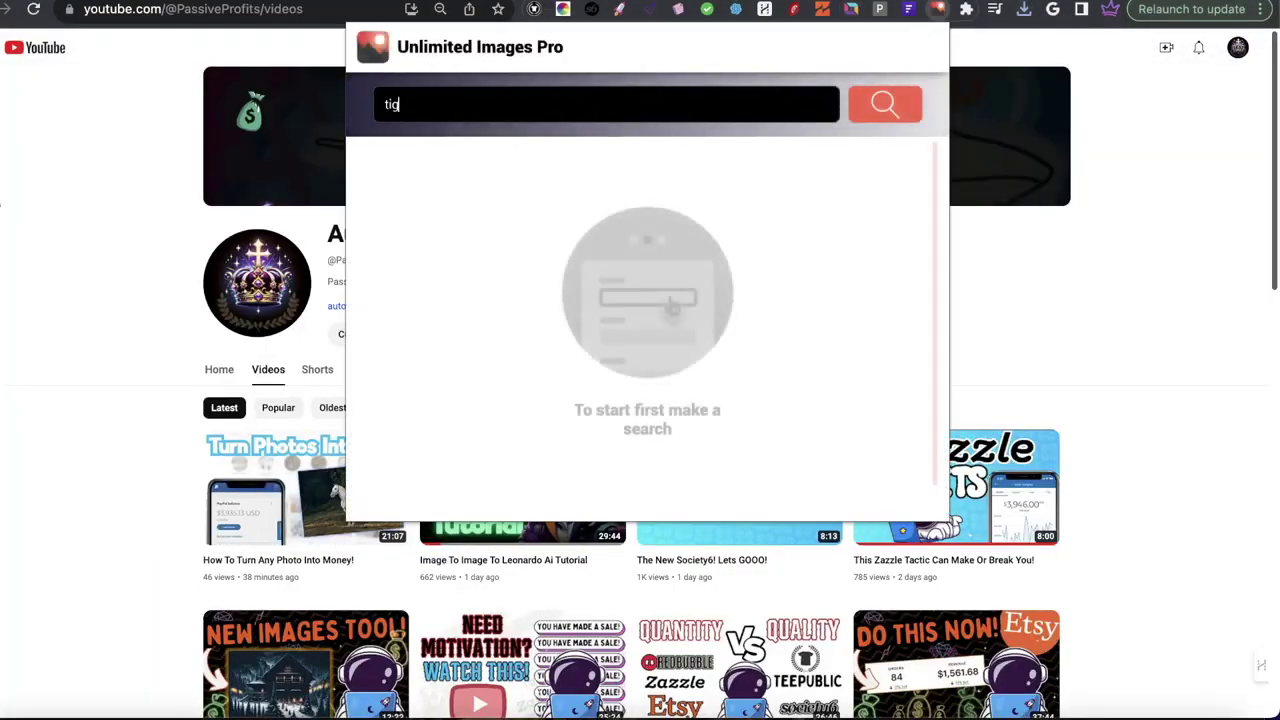
pyautogui.click(882, 101)
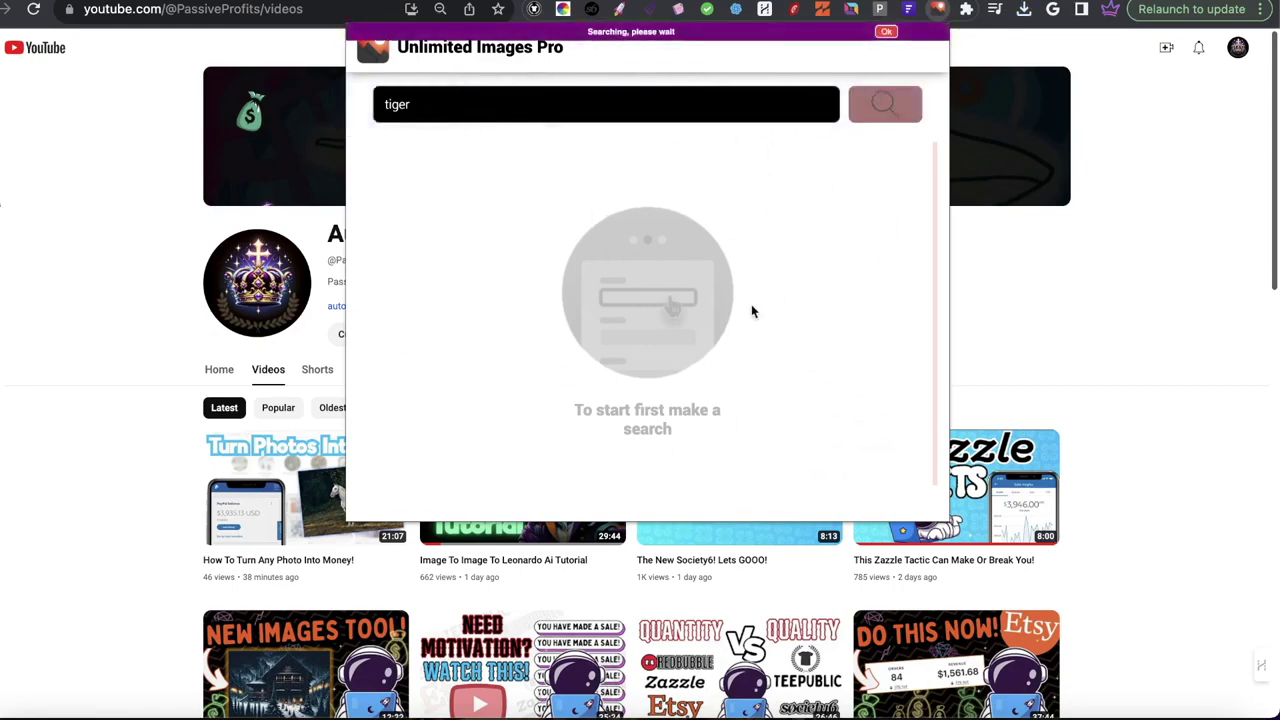
# - Browse the tiger image results in Unlimited Images Pro, including page 3, to review the available photos
pyautogui.scroll(-10, 750, 310)
pyautogui.click(647, 511)
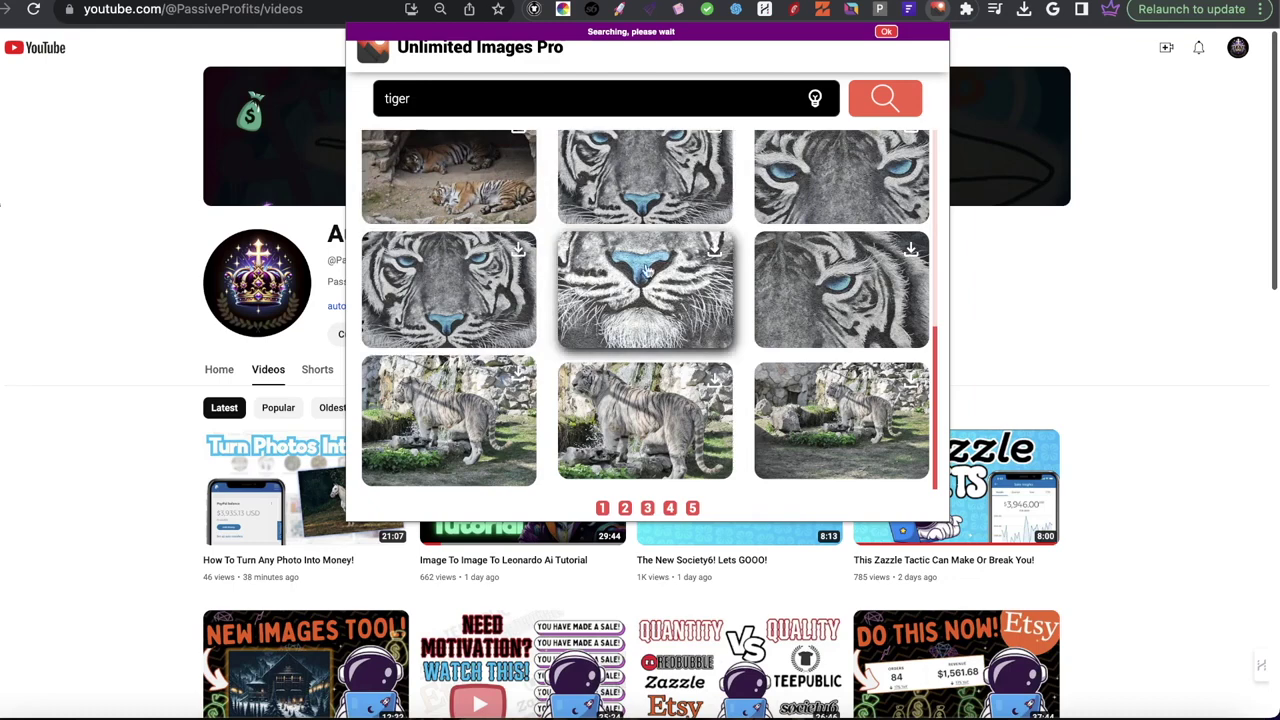
pyautogui.scroll(-2, 815, 268)
pyautogui.scroll(-3, 815, 268)
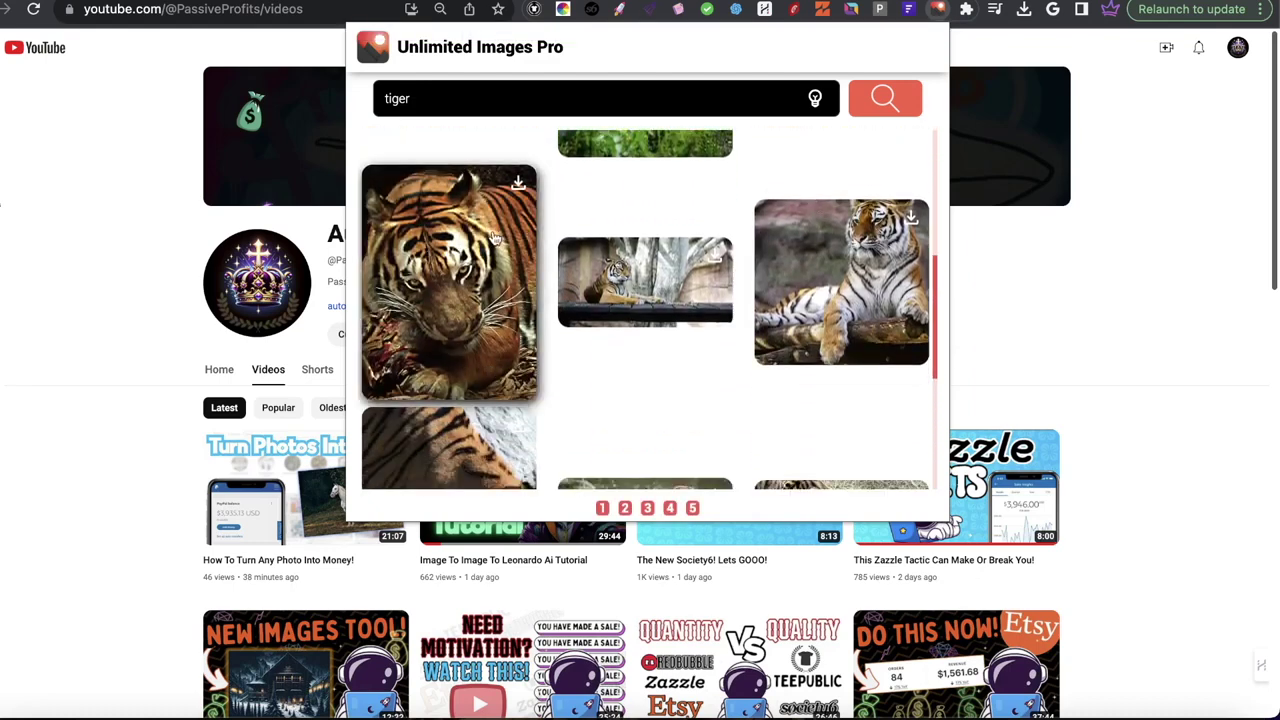
pyautogui.scroll(-2, 783, 213)
pyautogui.scroll(5, 783, 213)
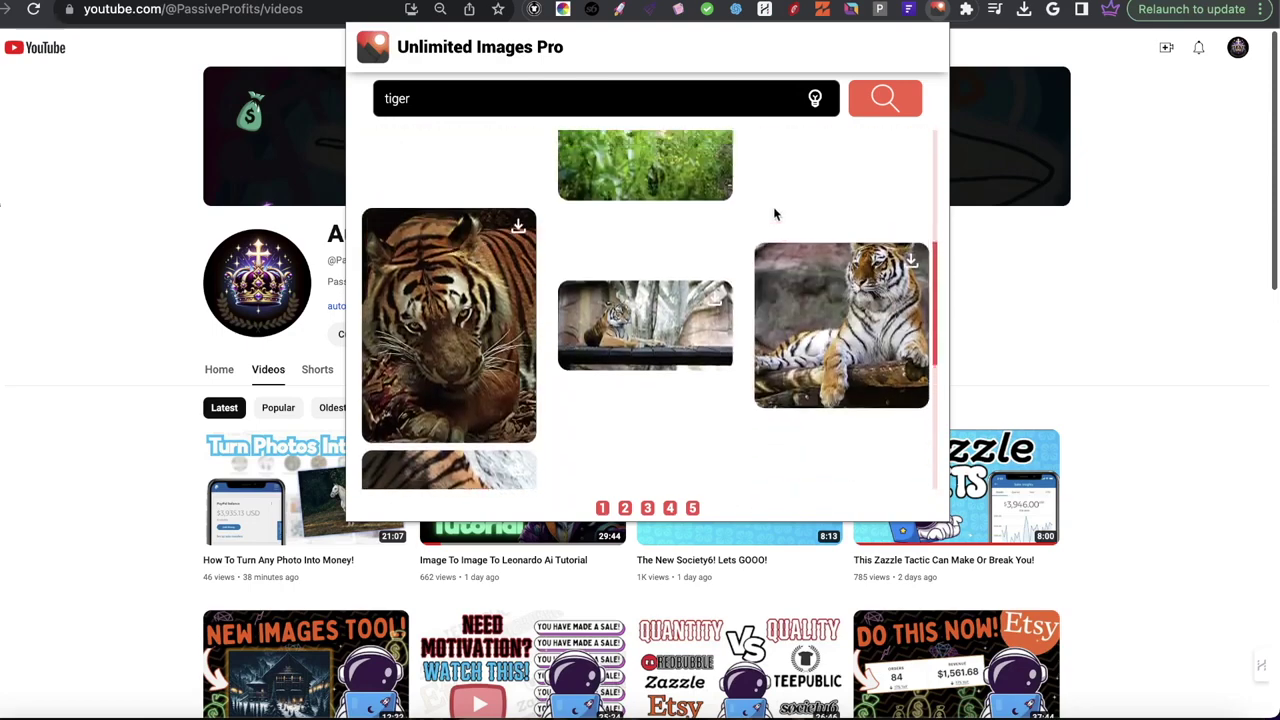
pyautogui.scroll(1, 760, 215)
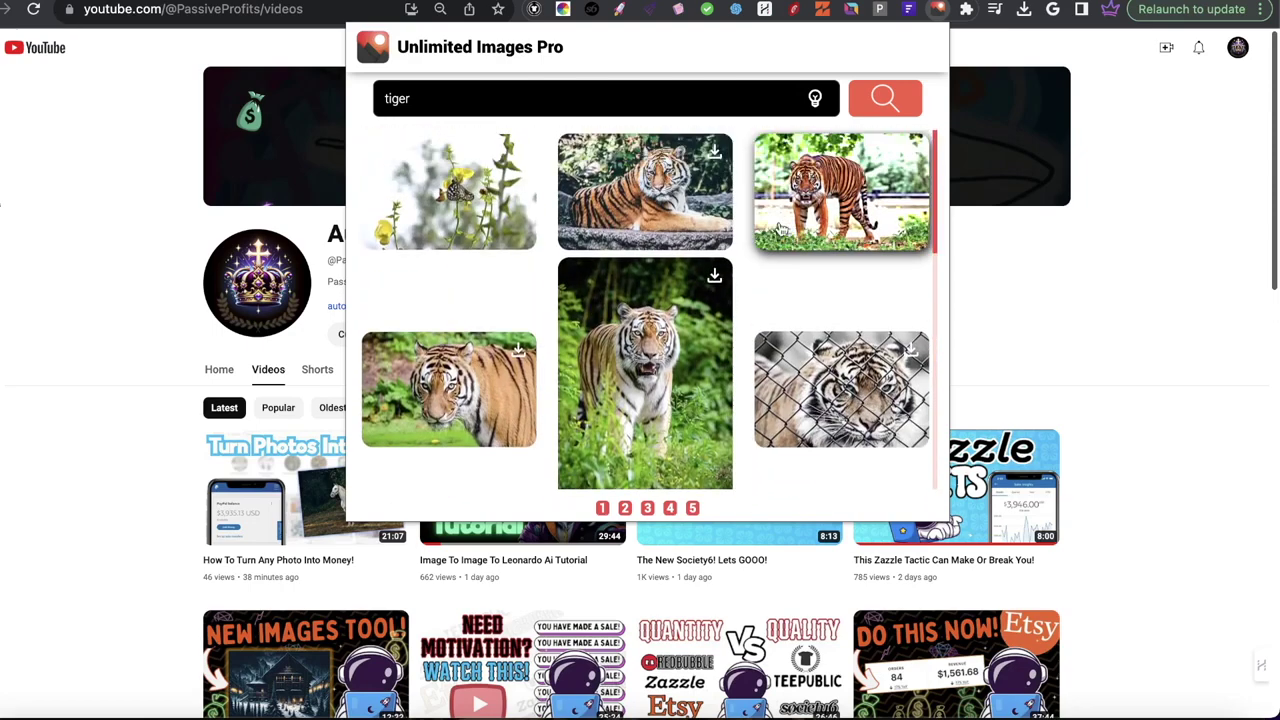
pyautogui.scroll(-3, 718, 252)
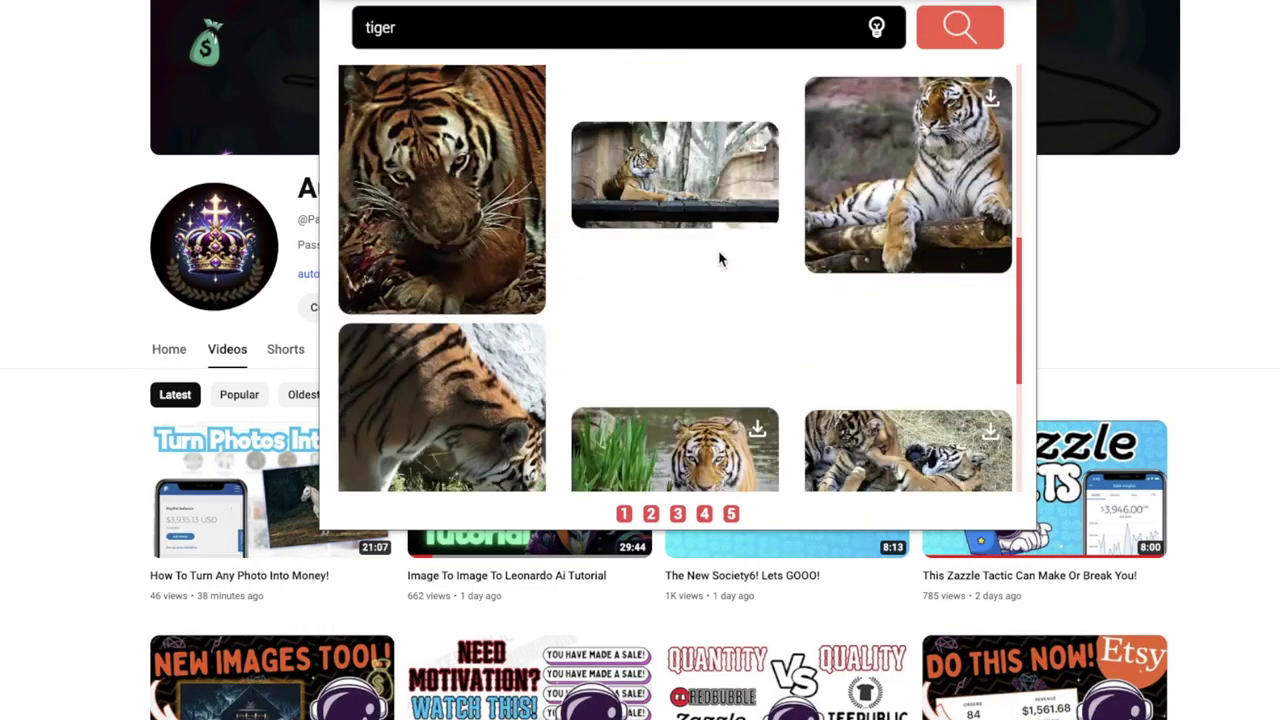
pyautogui.scroll(-2, 737, 264)
pyautogui.scroll(-1, 760, 270)
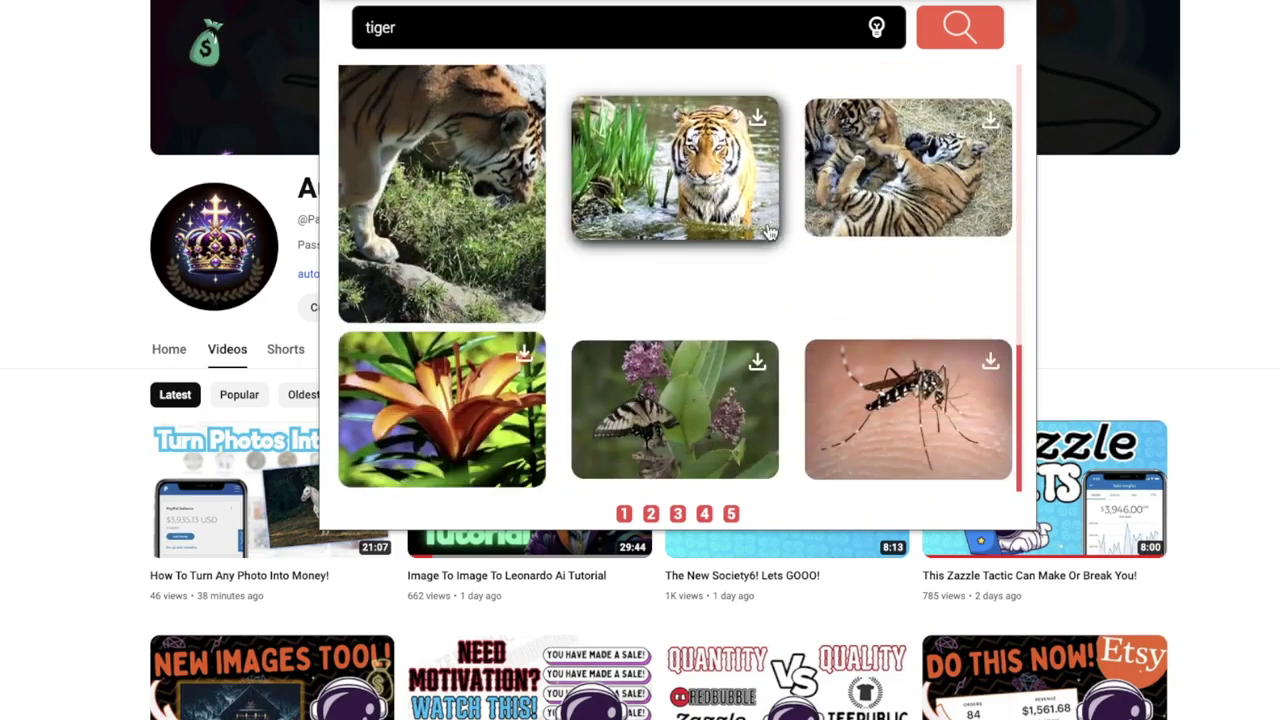
pyautogui.scroll(5, 697, 246)
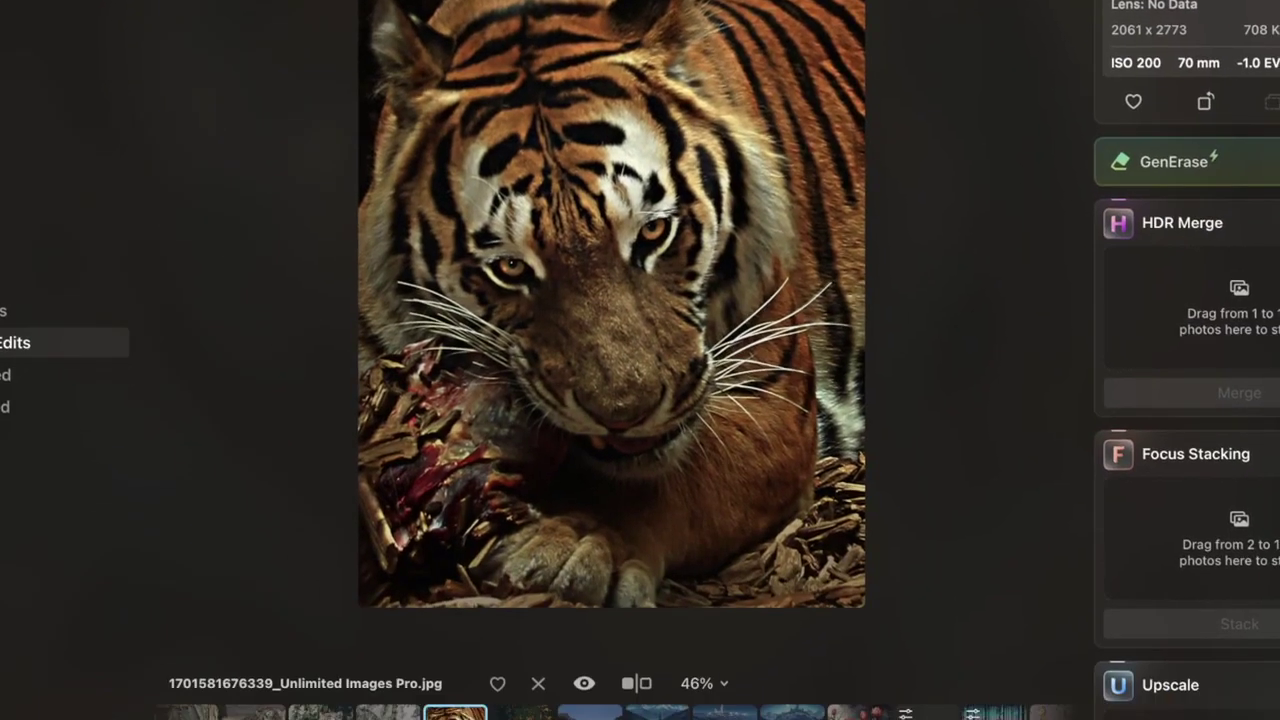
# - Show the Luminar Neo catalog as a grid and check the pixel dimensions of each of the five tiger photos
pyautogui.press('g')
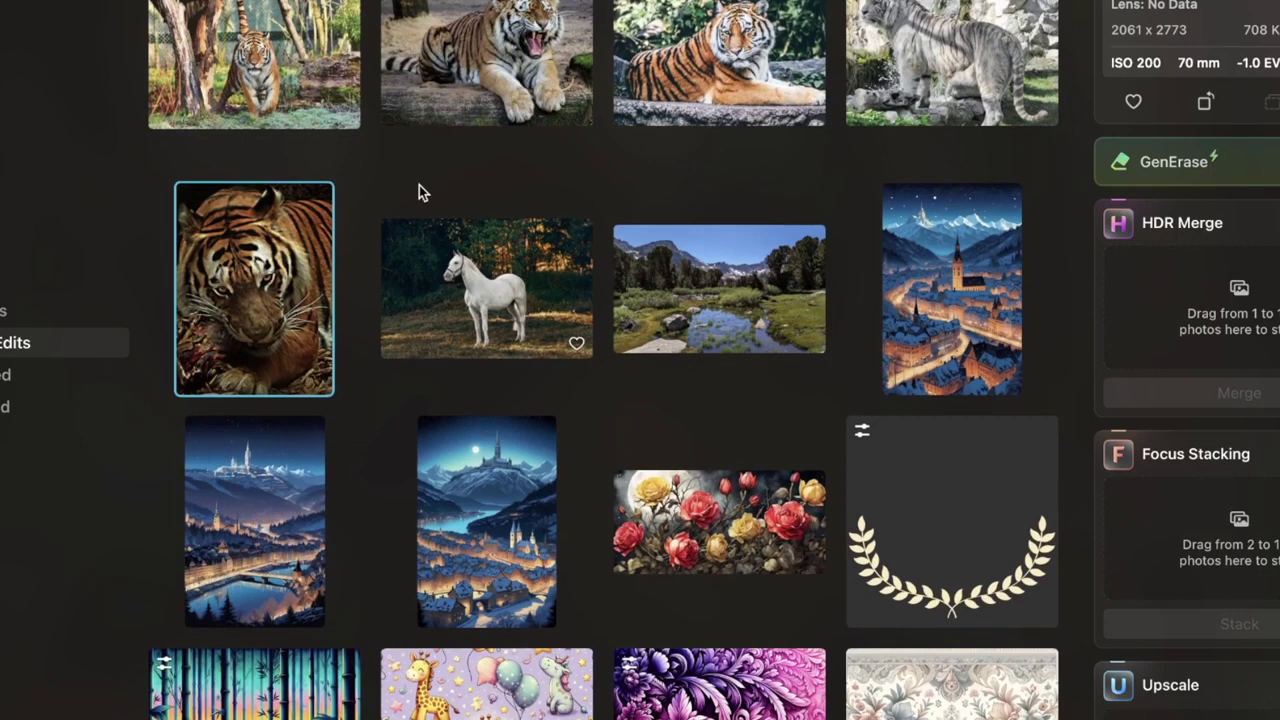
pyautogui.click(523, 46)
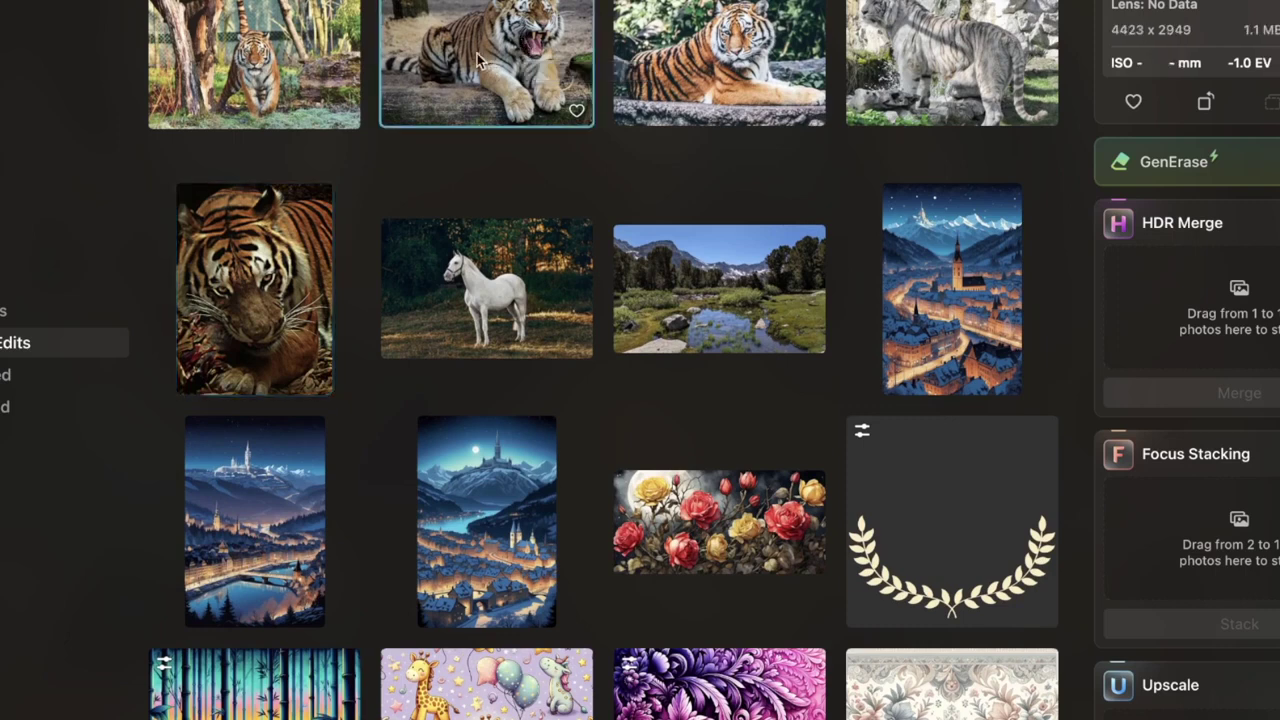
pyautogui.click(273, 49)
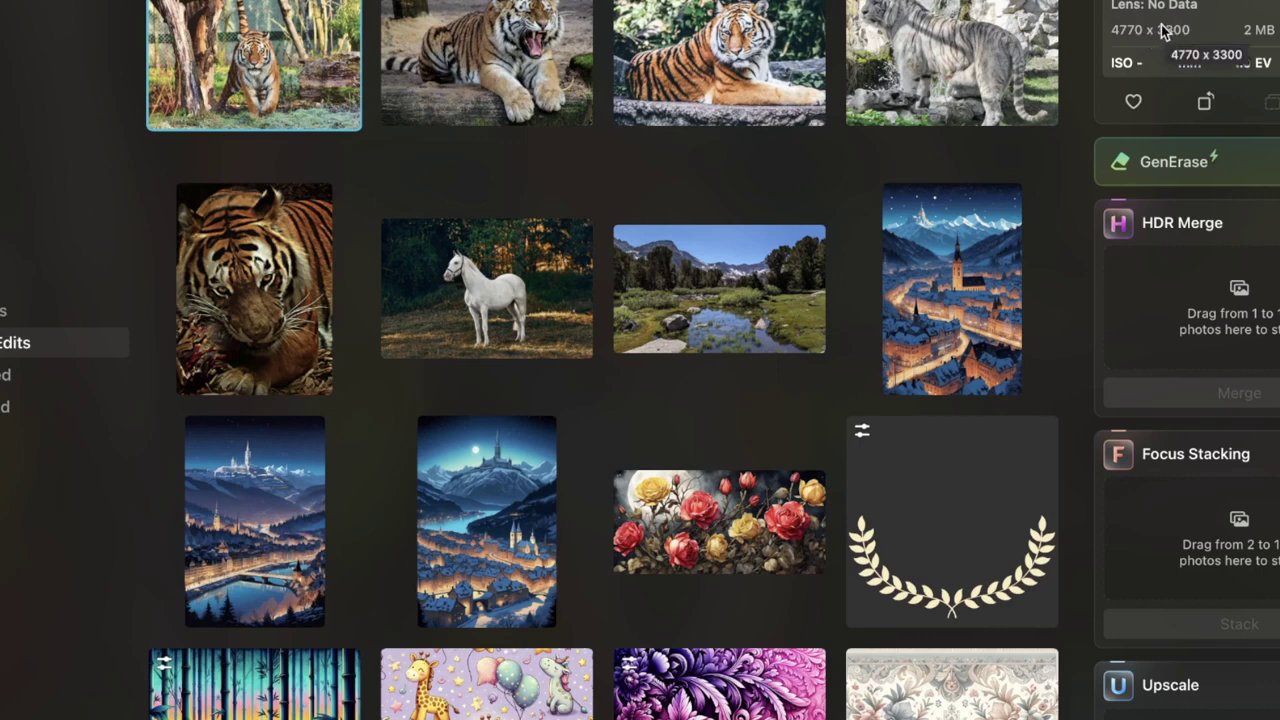
pyautogui.press('Right')
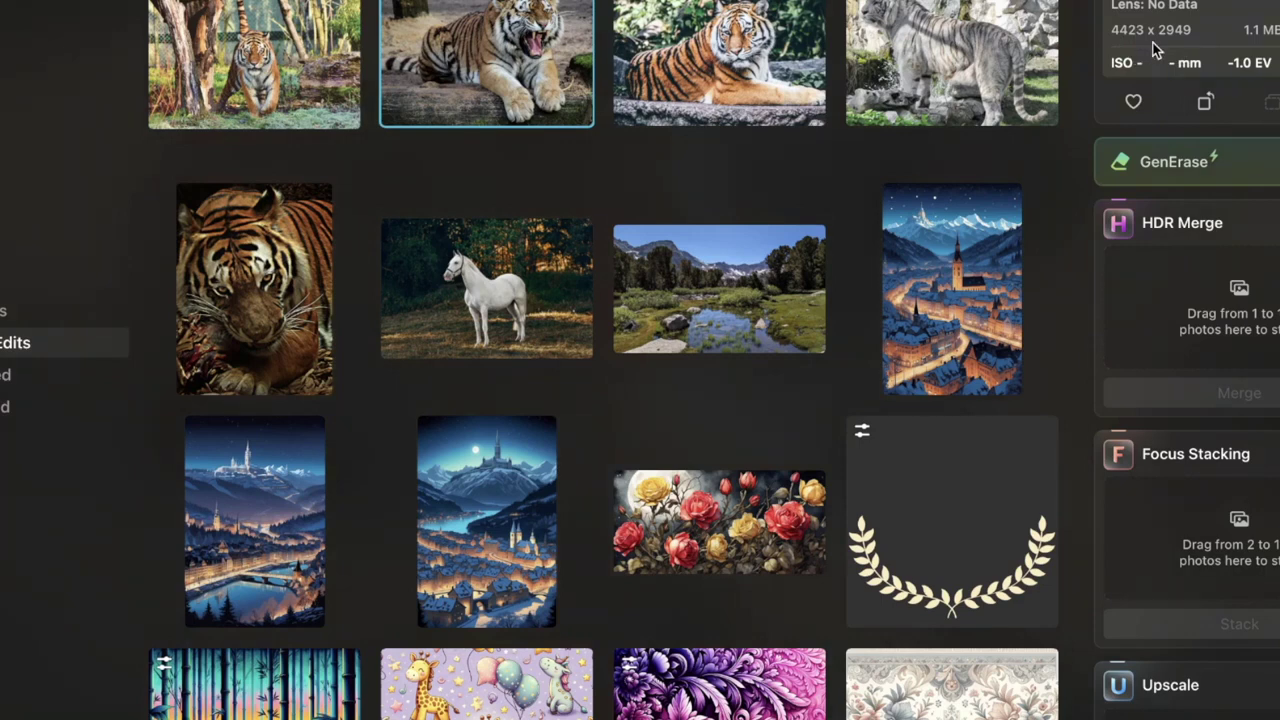
pyautogui.click(912, 38)
pyautogui.click(727, 46)
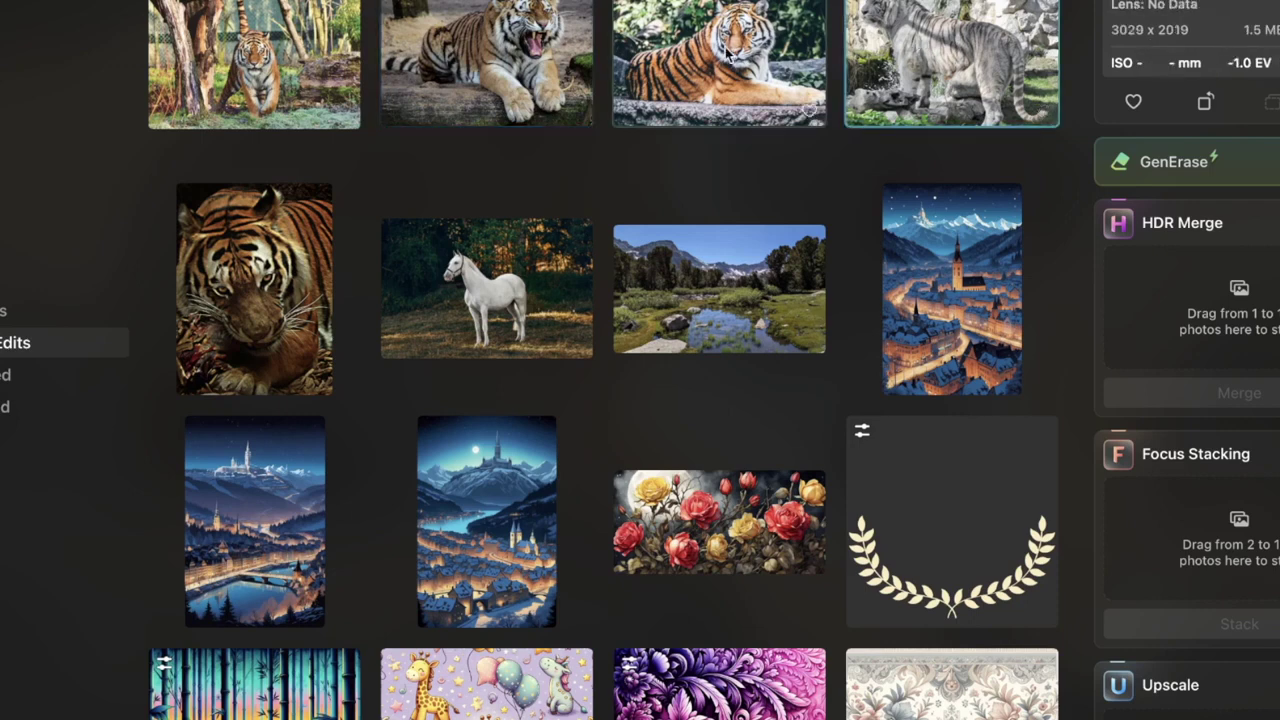
pyautogui.click(302, 314)
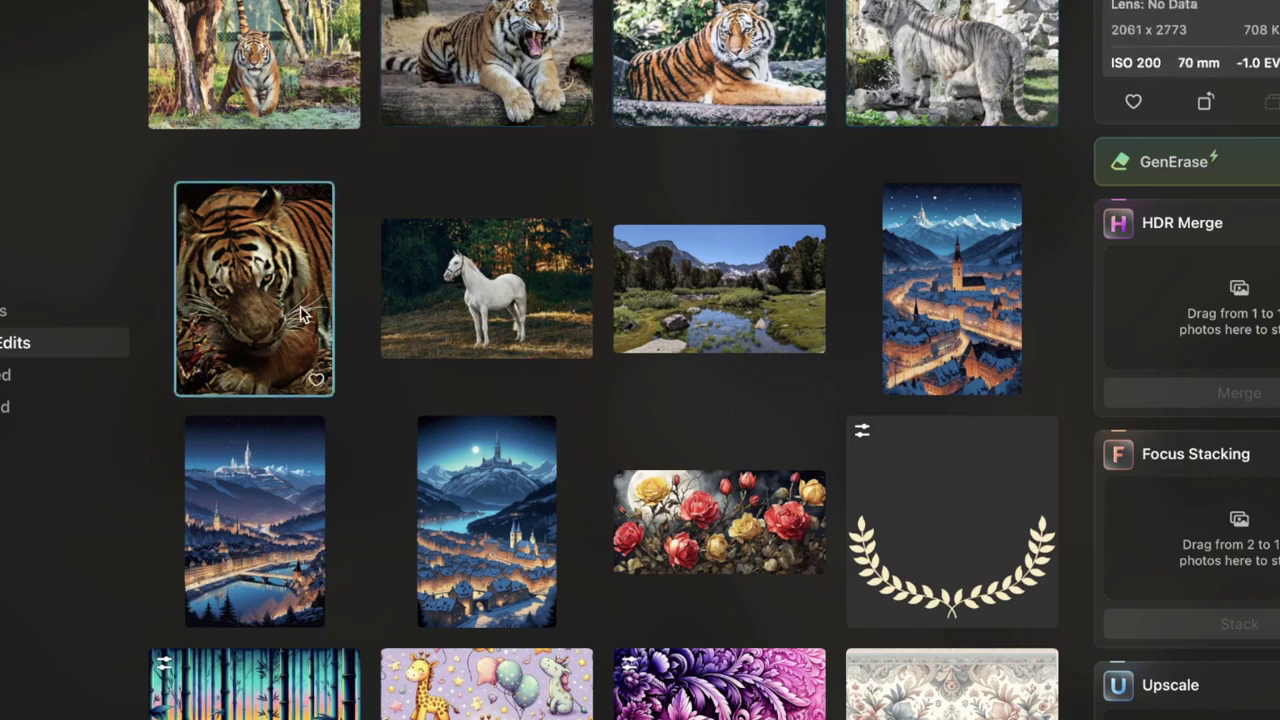
# - Select the reclining orange tiger photo in the catalog, preview it in single view and open it for editing
pyautogui.click(440, 303)
pyautogui.click(266, 296)
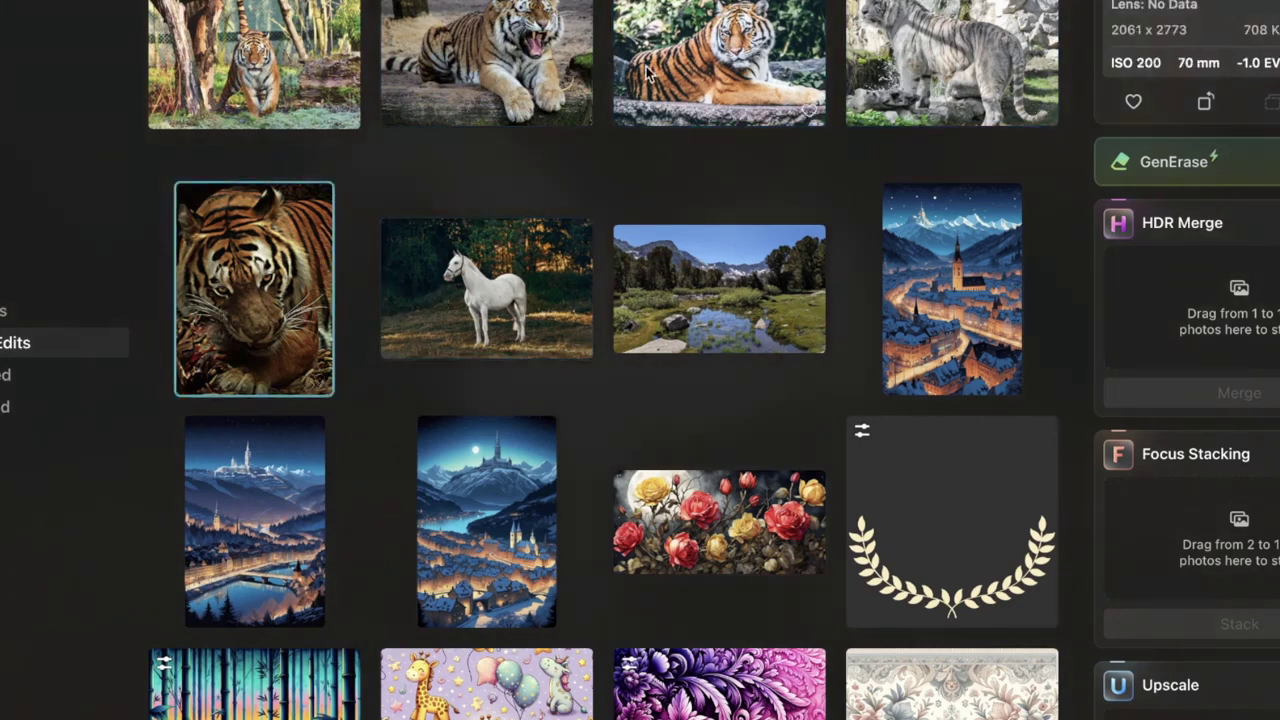
pyautogui.click(688, 68)
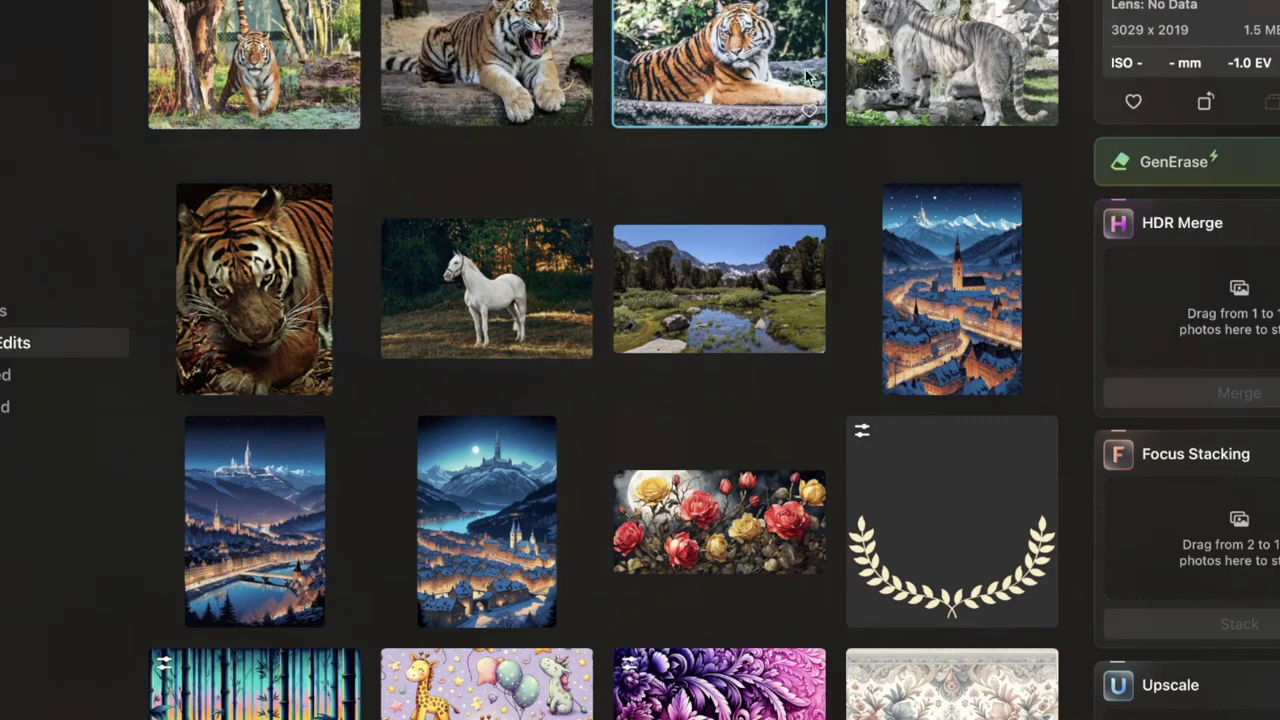
pyautogui.doubleClick(752, 66)
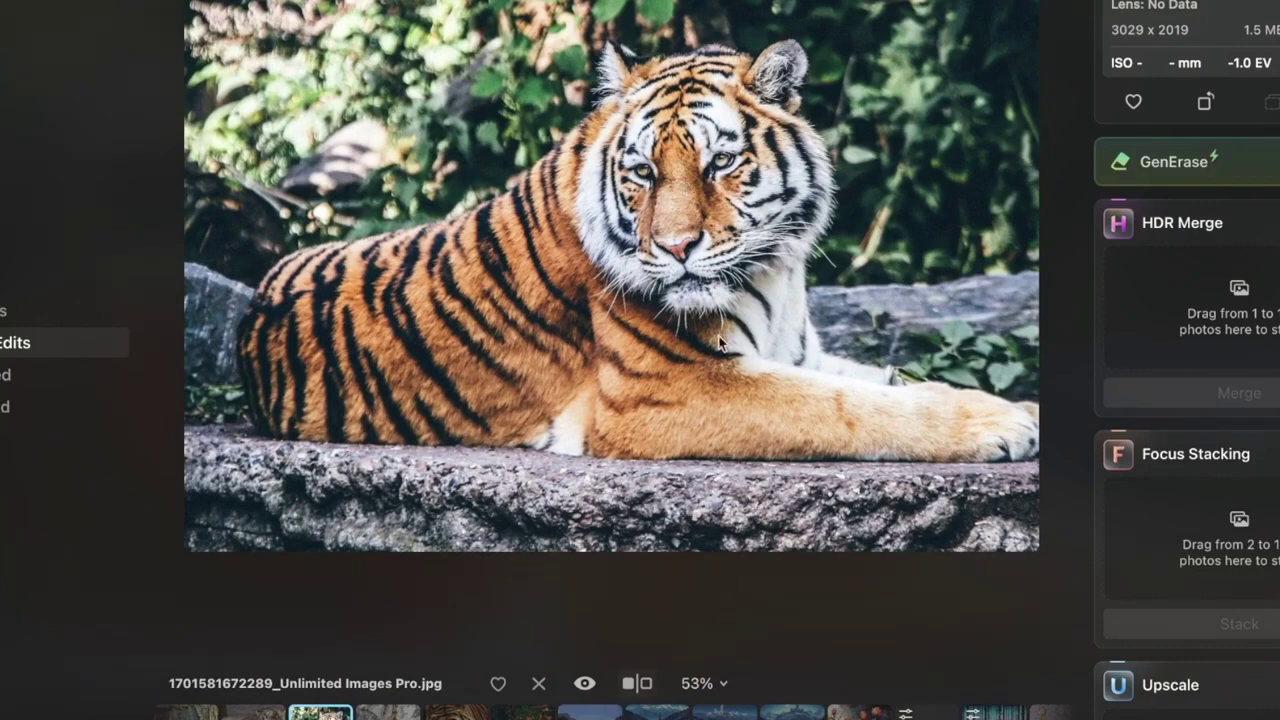
pyautogui.press('Escape')
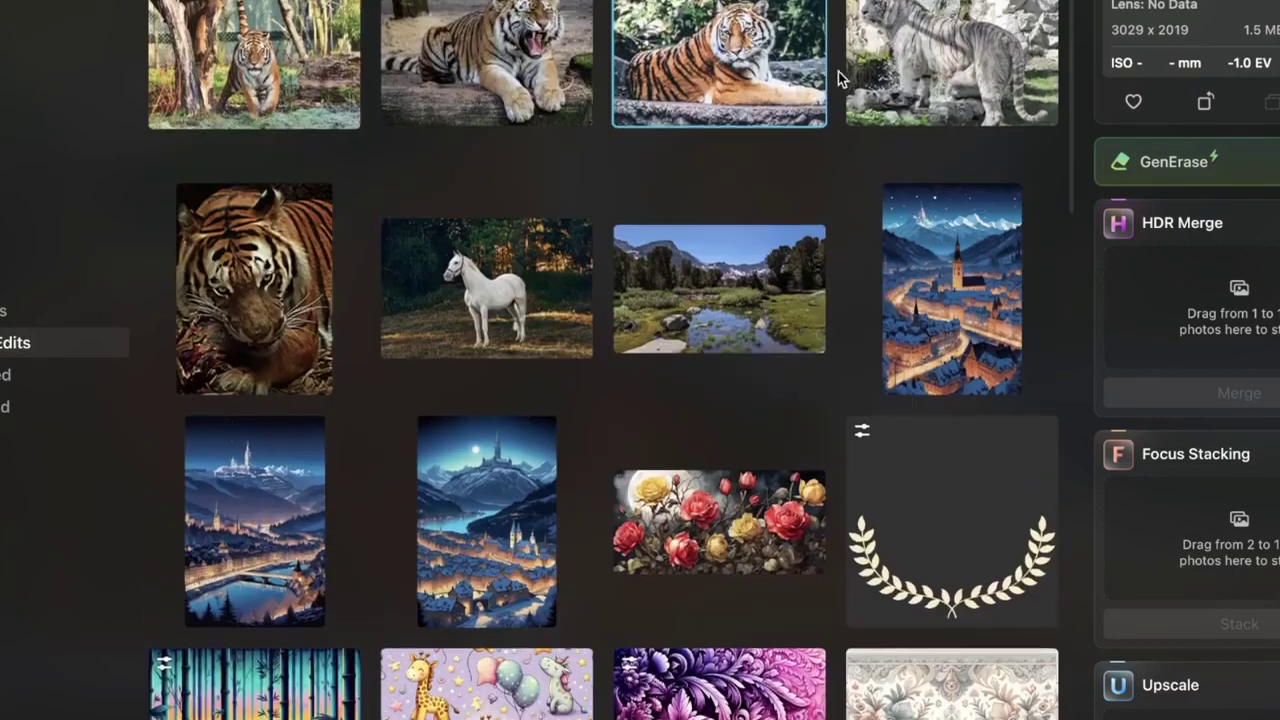
pyautogui.doubleClick(759, 52)
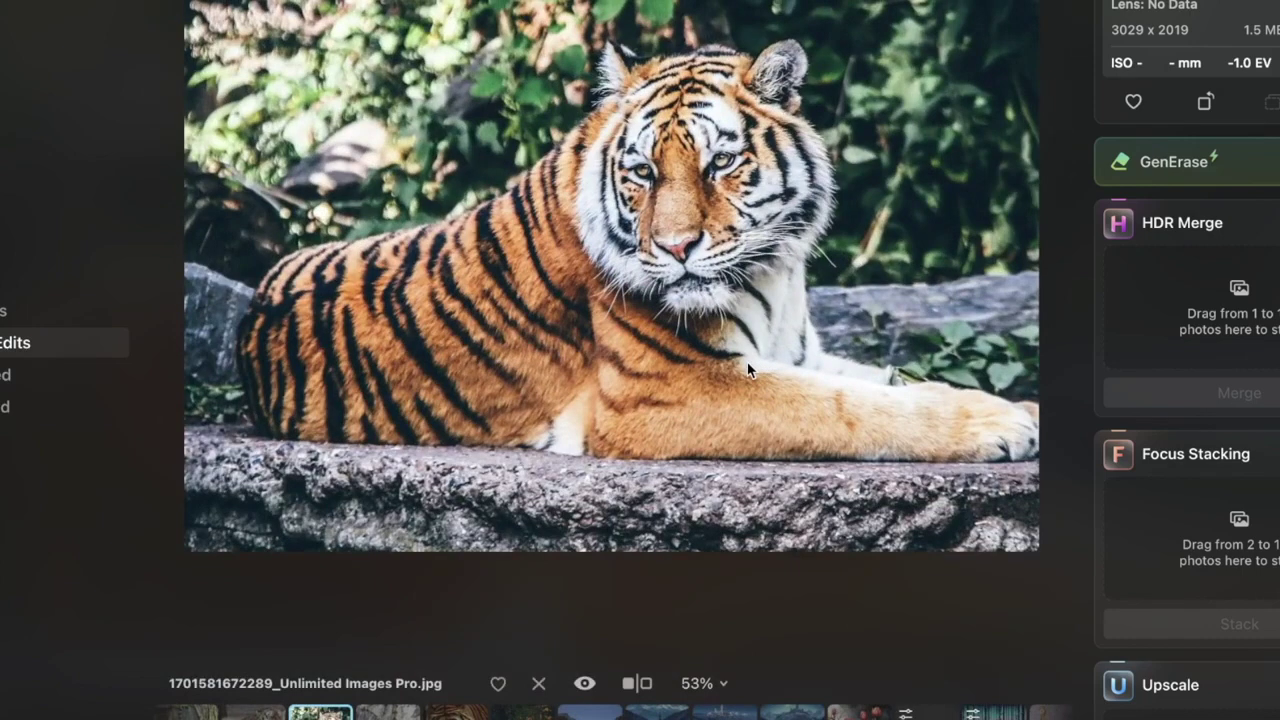
pyautogui.click(758, 3)
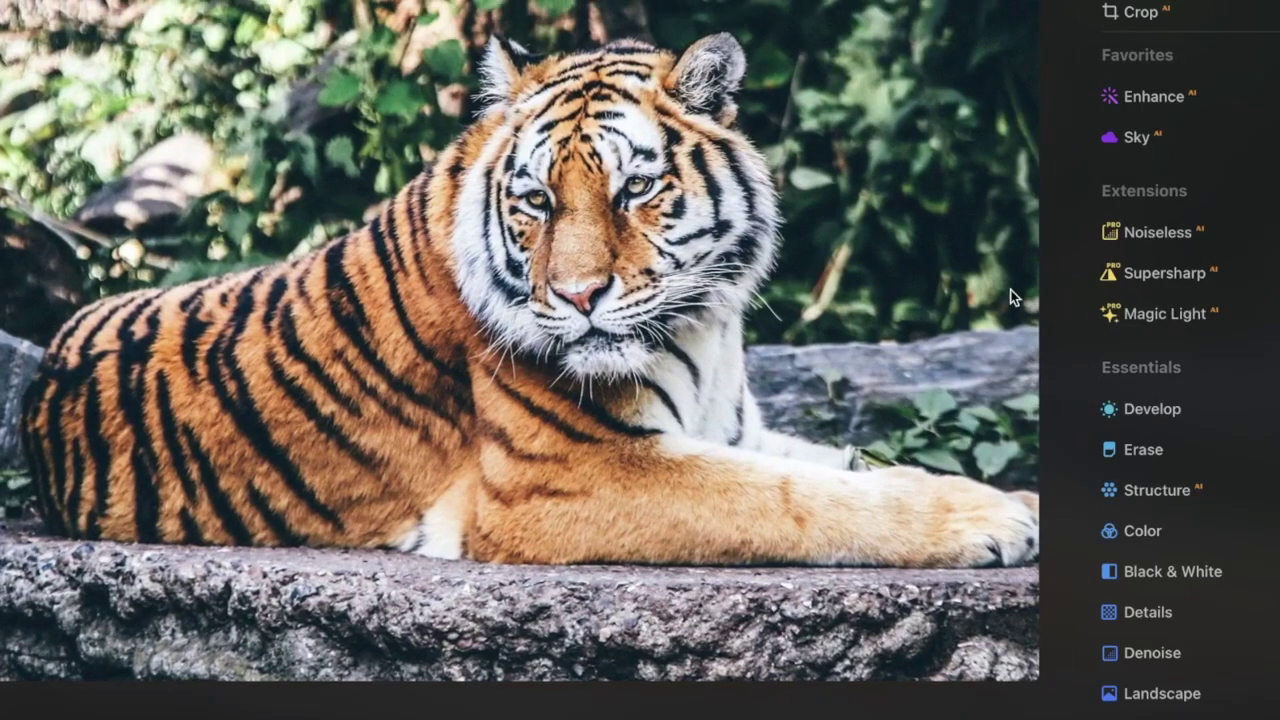
# - Try stronger and weaker Smart Contrast in the Develop tool and leave it moderately reduced for the reclining tiger photo
pyautogui.scroll(-7, 1205, 568)
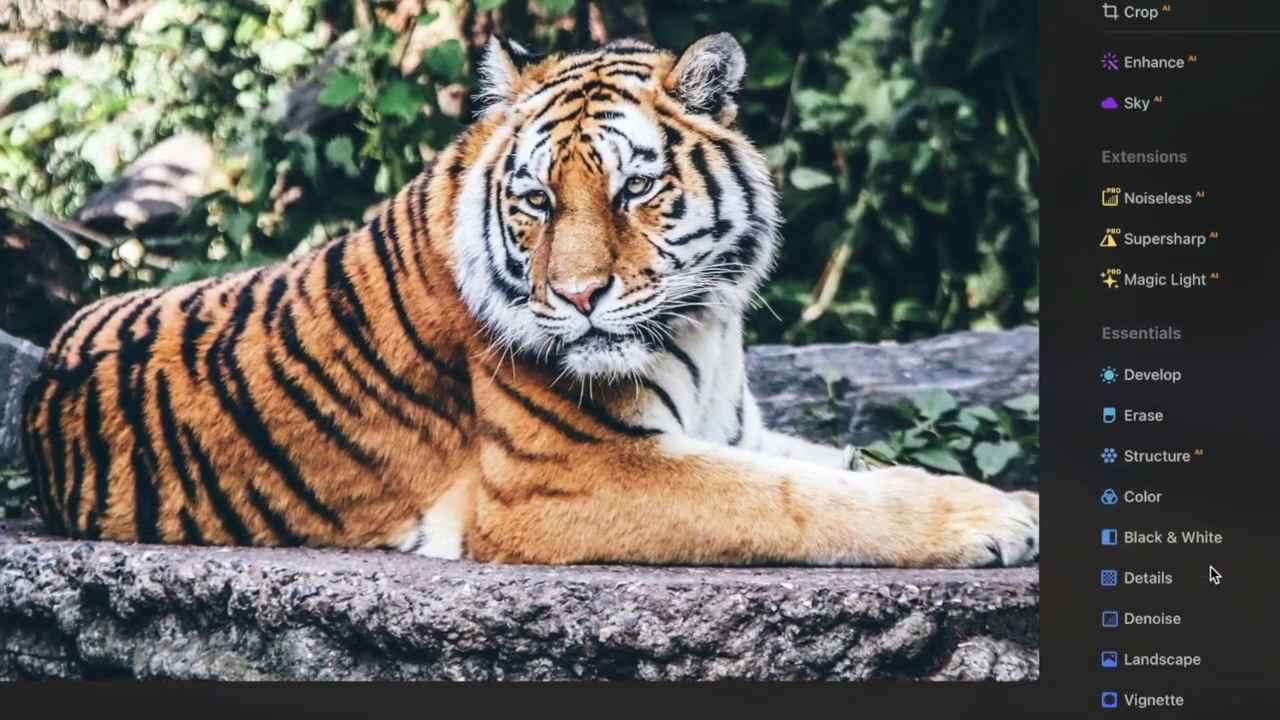
pyautogui.scroll(-3, 1200, 563)
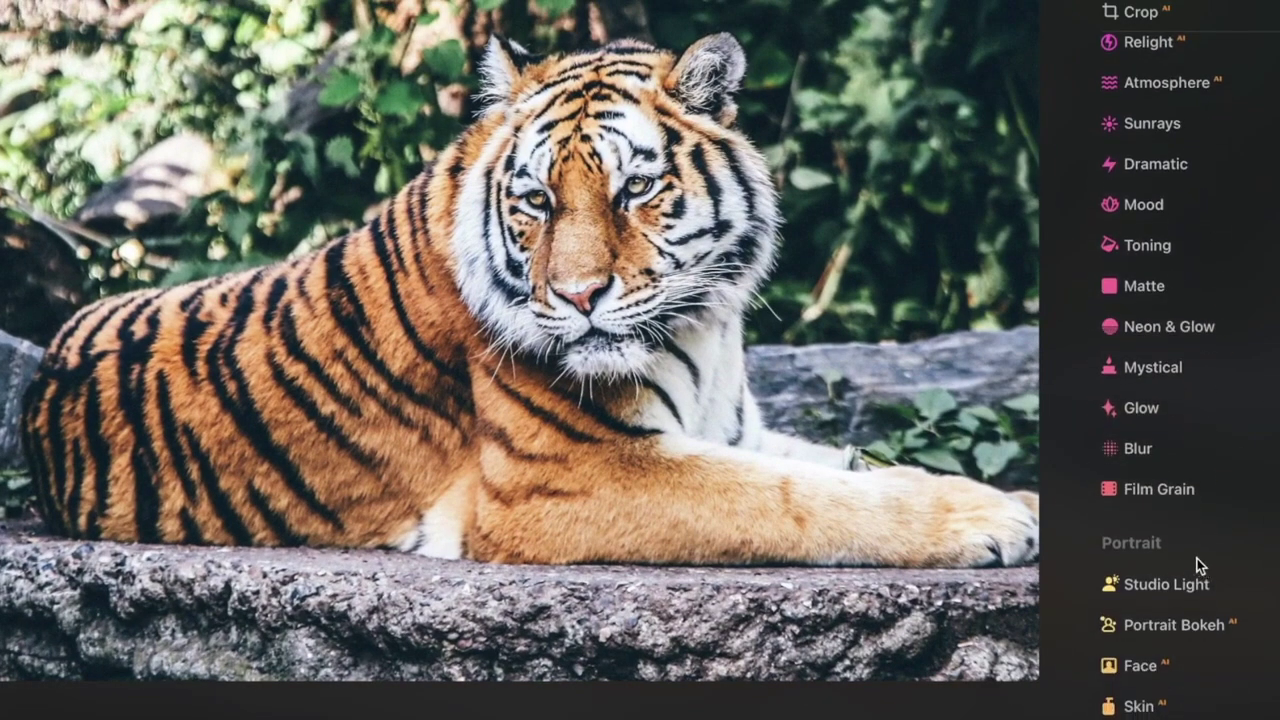
pyautogui.scroll(10, 1200, 432)
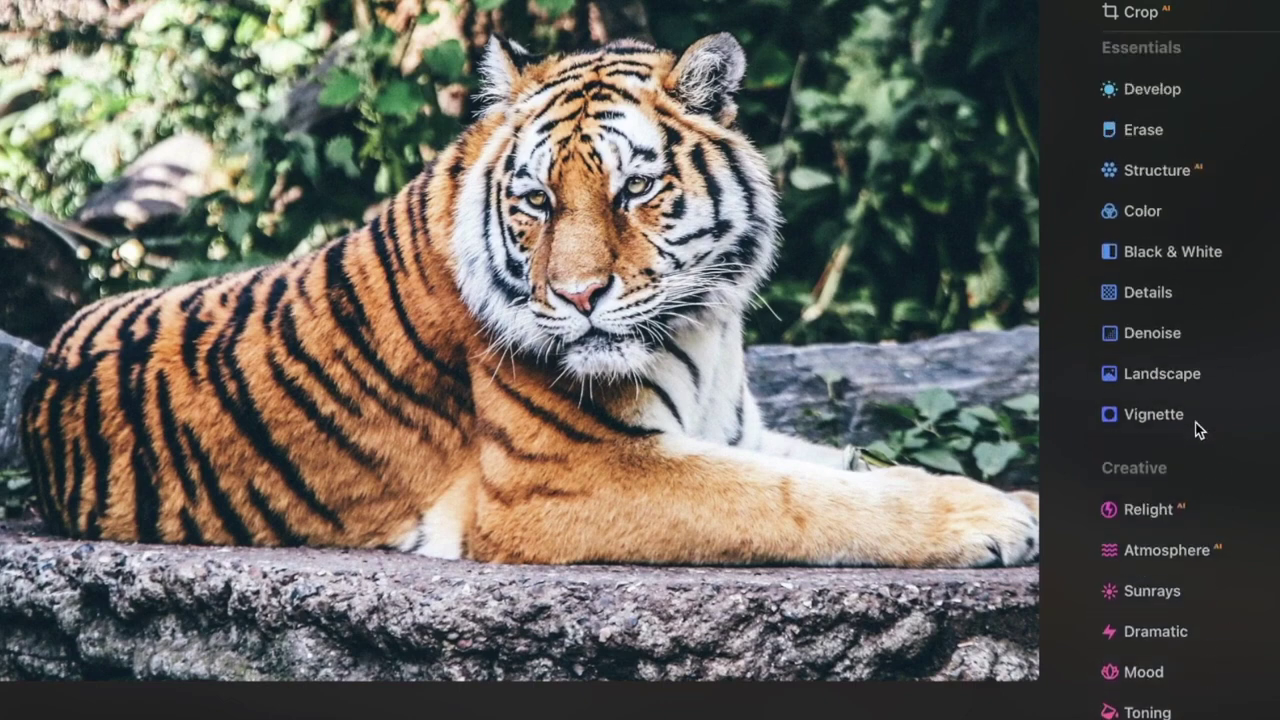
pyautogui.click(1171, 163)
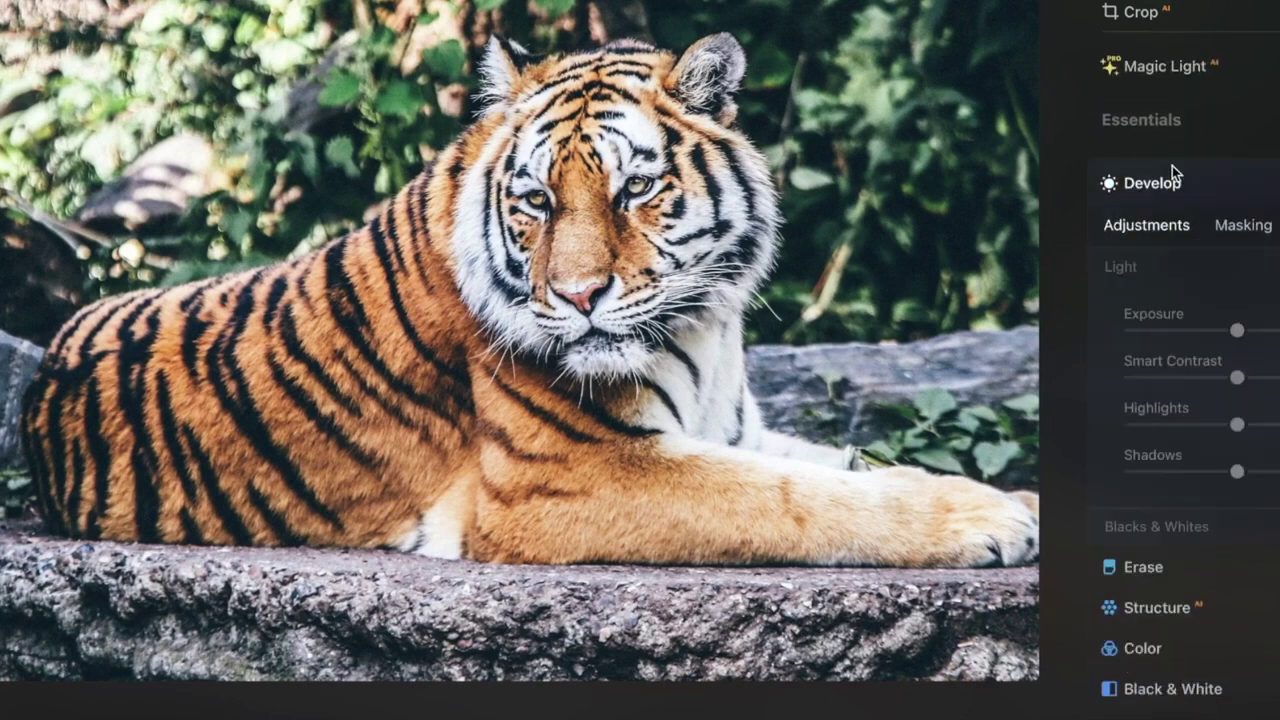
pyautogui.moveTo(1238, 372); pyautogui.dragTo(1279, 371)
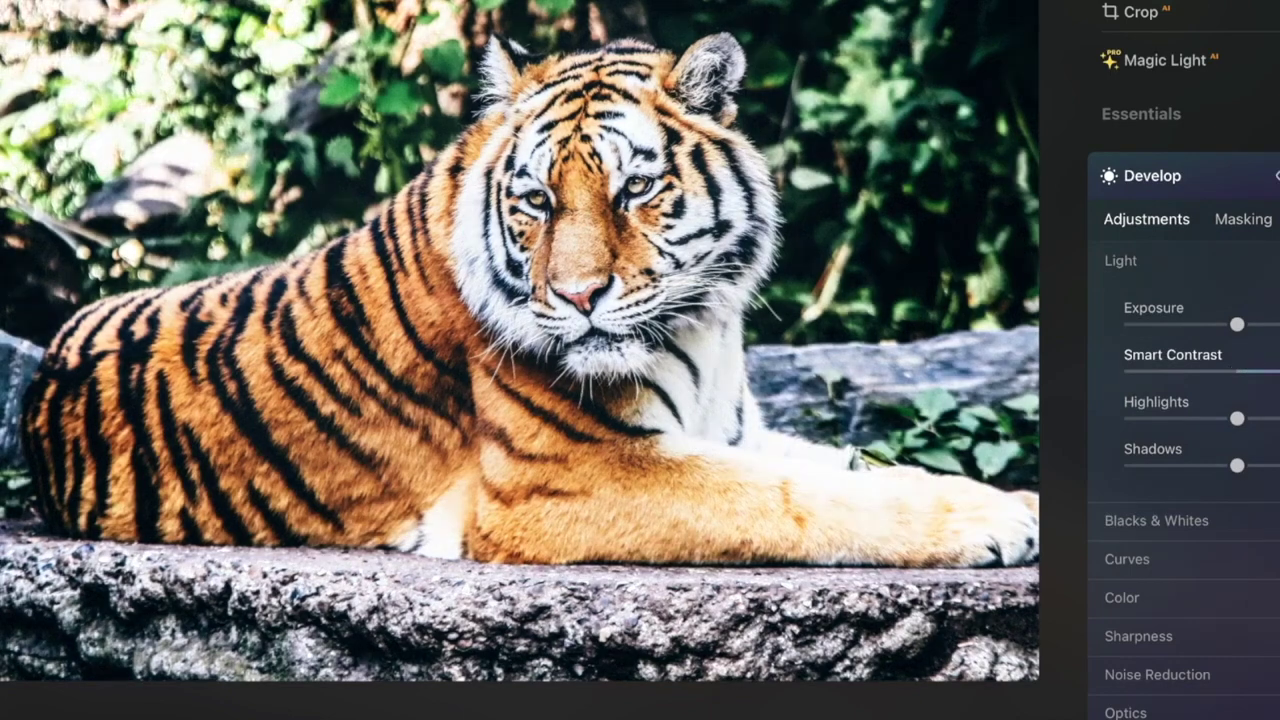
pyautogui.moveTo(1279, 371)
pyautogui.mouseDown()
pyautogui.moveTo(1018, 366)
pyautogui.moveTo(1279, 372)
pyautogui.mouseUp()
pyautogui.moveTo(1257, 374); pyautogui.dragTo(1155, 372)
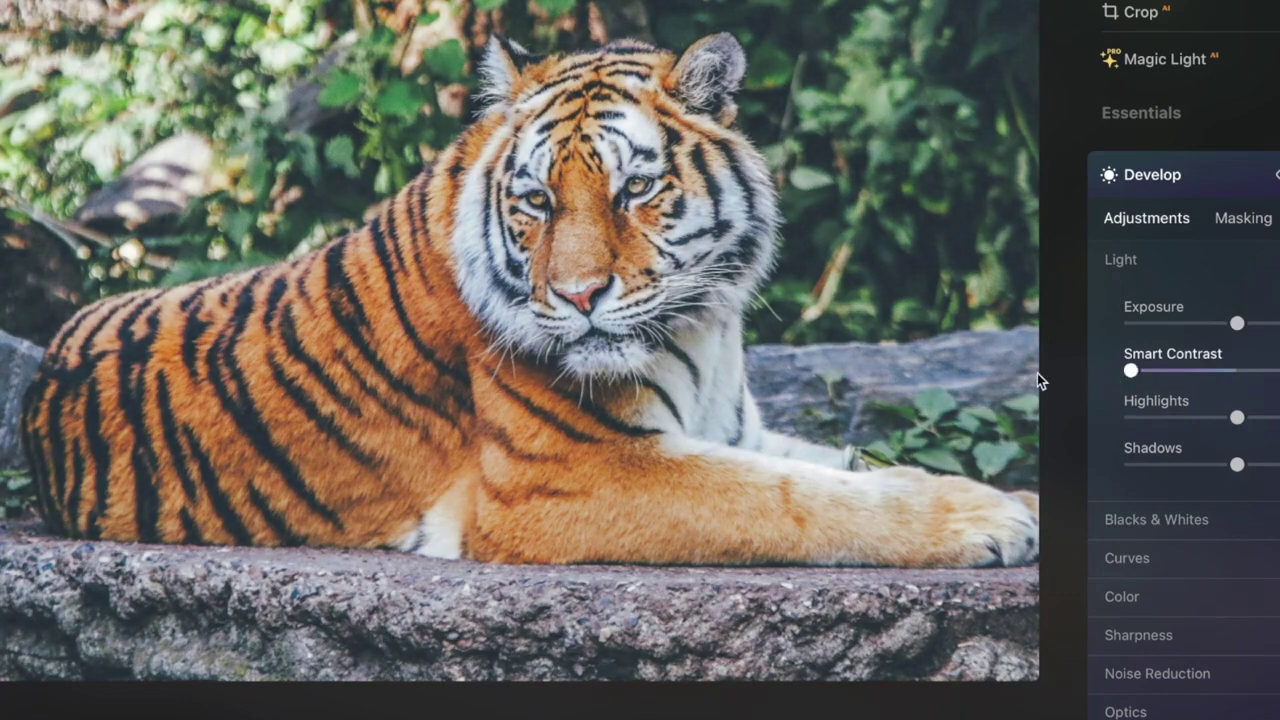
pyautogui.moveTo(1131, 371); pyautogui.dragTo(1167, 373)
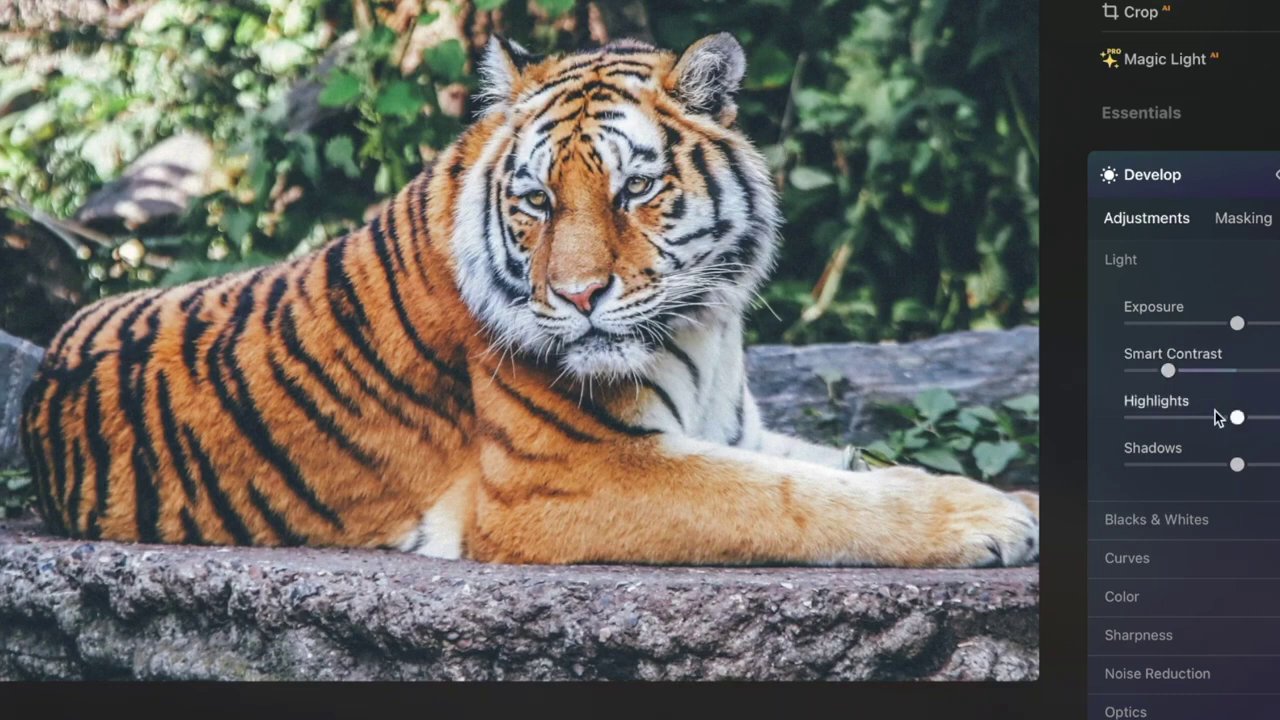
# - Raise the tiger photo's Highlights slightly and lower its Shadows slightly in the Develop tool
pyautogui.moveTo(1232, 422); pyautogui.dragTo(1271, 422)
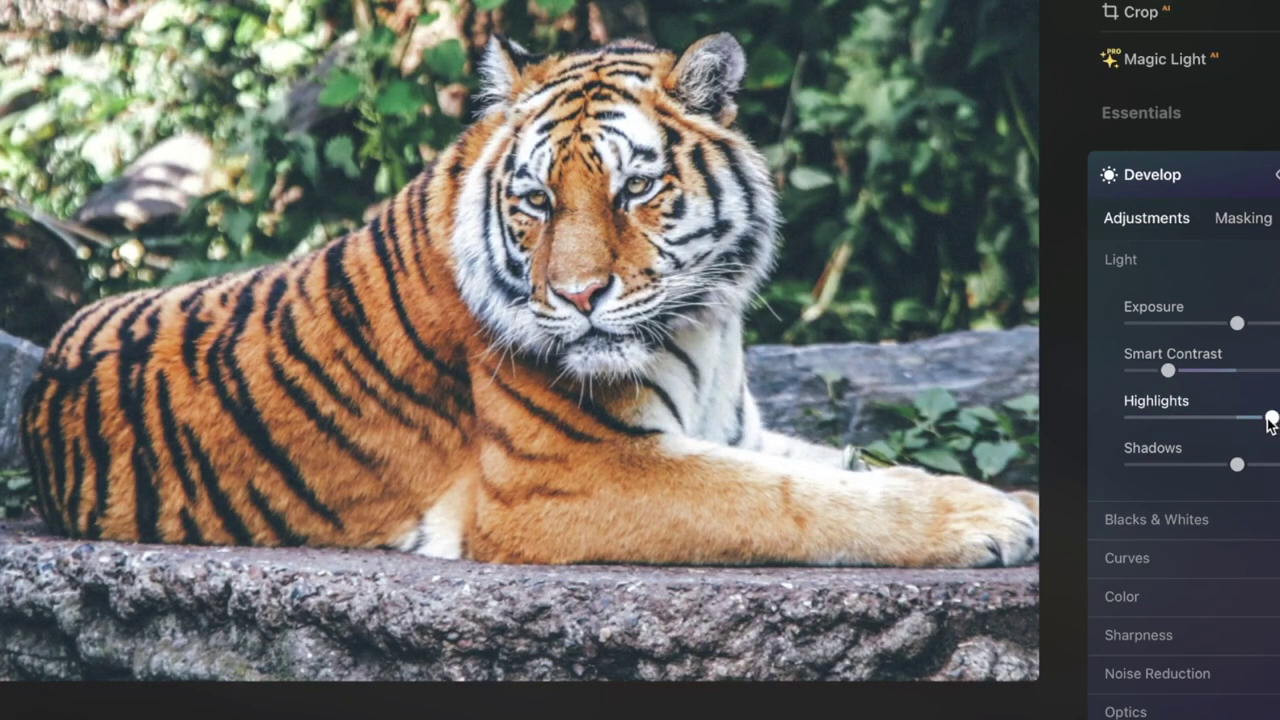
pyautogui.moveTo(1238, 465); pyautogui.dragTo(1219, 466)
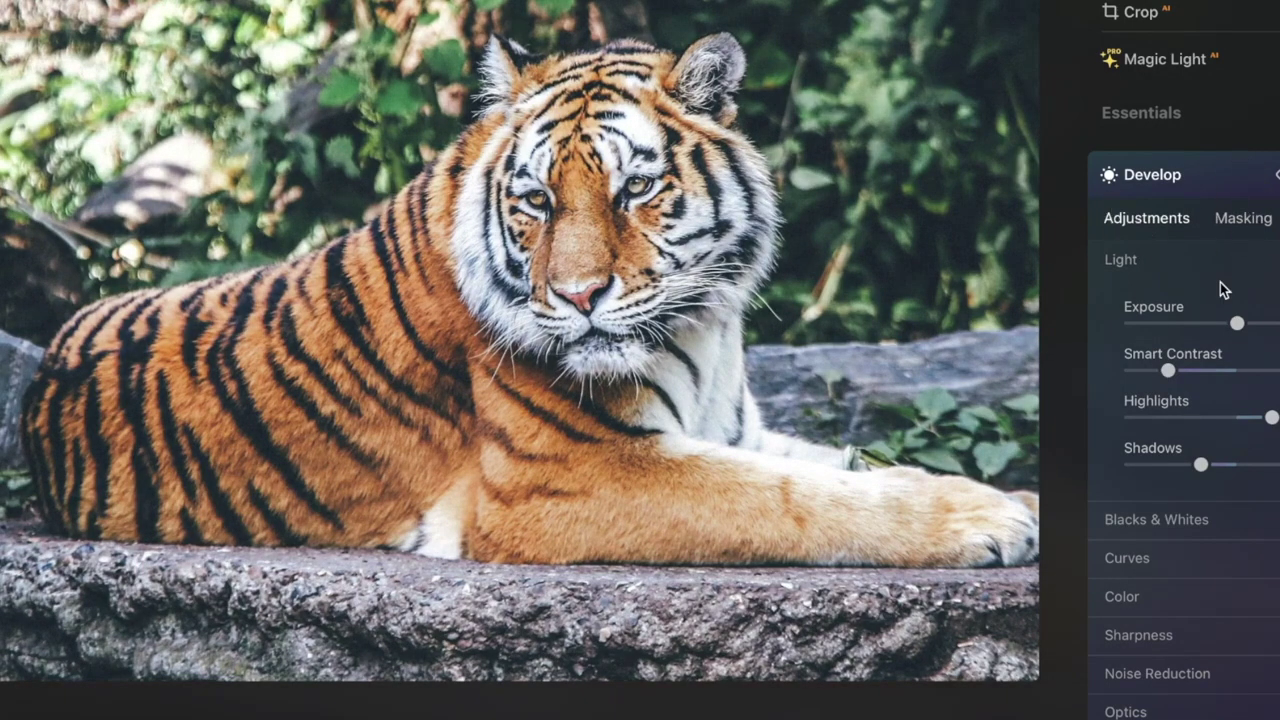
# - Increase the tiger photo's Saturation with the Color tool, trying a strong boost and settling on a milder one
pyautogui.scroll(-1, 1150, 260)
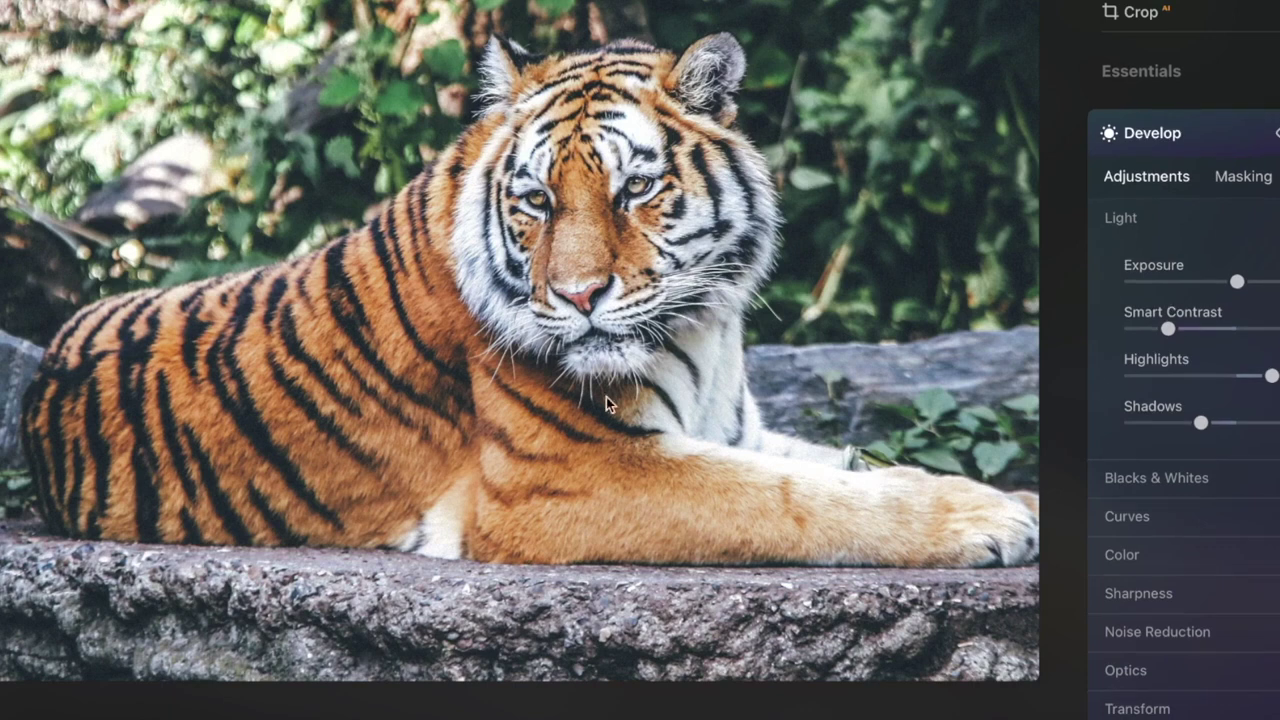
pyautogui.scroll(-3, 1180, 360)
pyautogui.scroll(-3, 1180, 400)
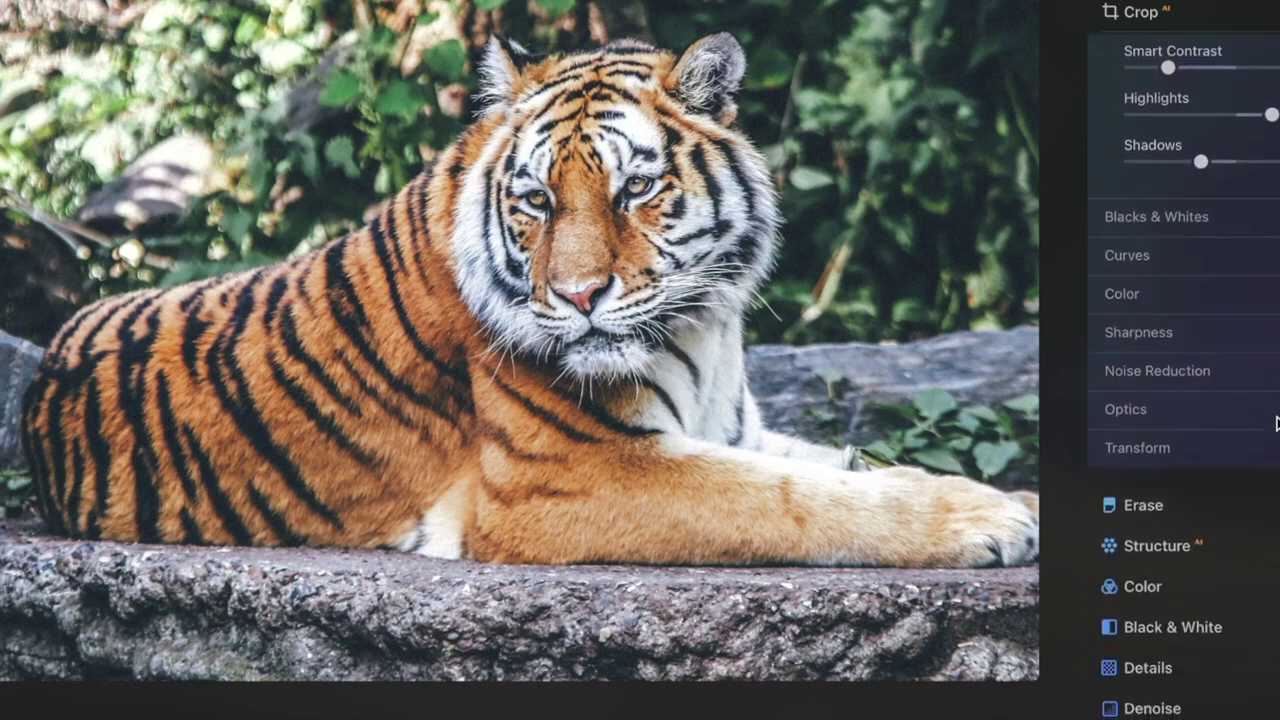
pyautogui.scroll(2, 1180, 400)
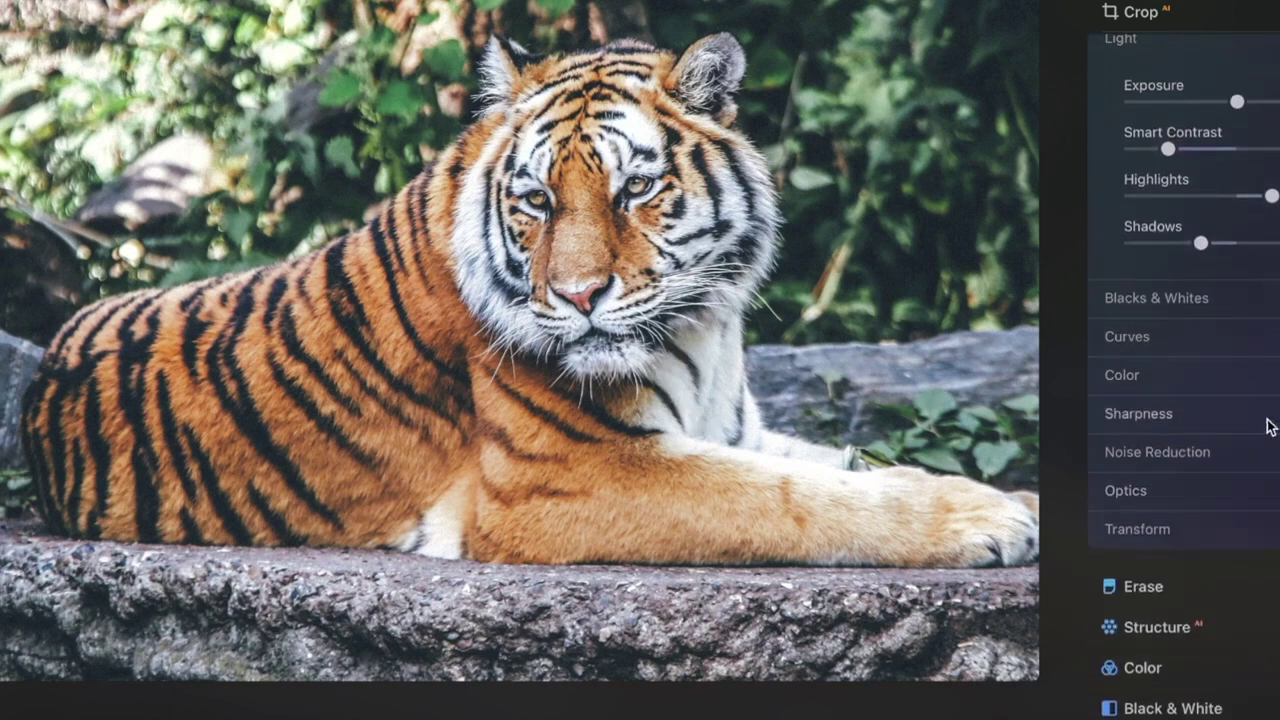
pyautogui.scroll(-4, 1262, 422)
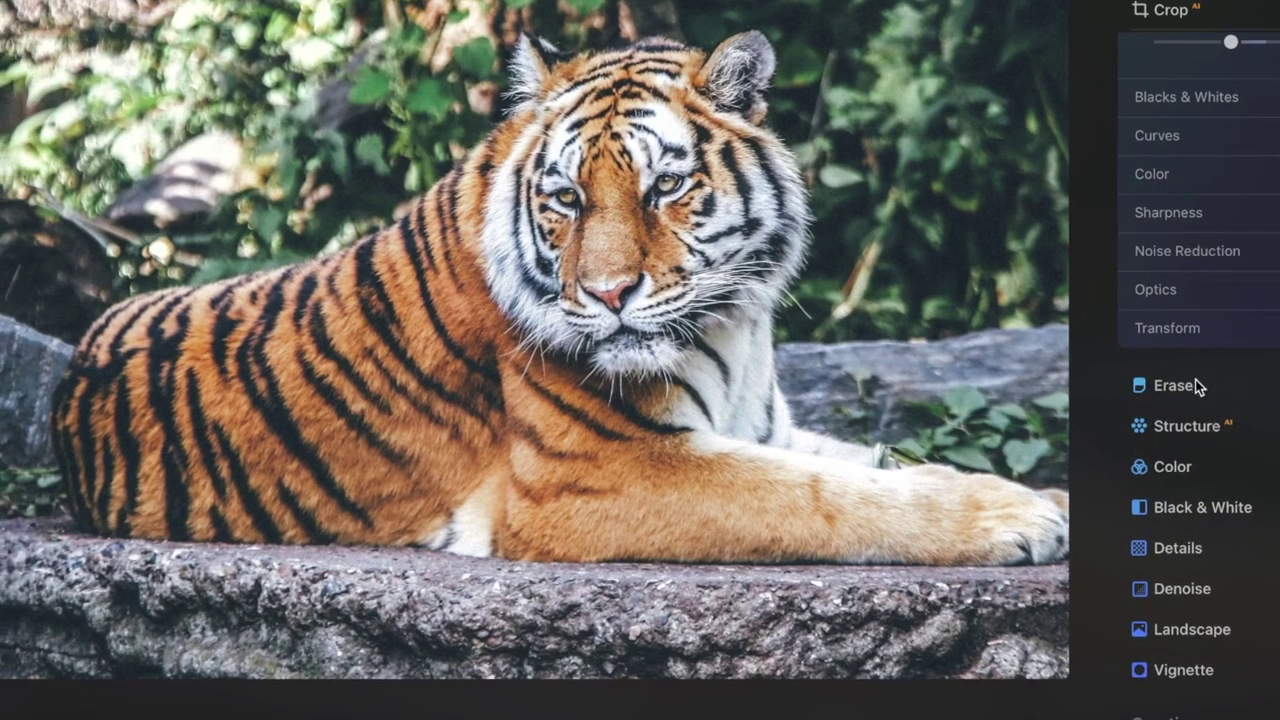
pyautogui.click(1178, 468)
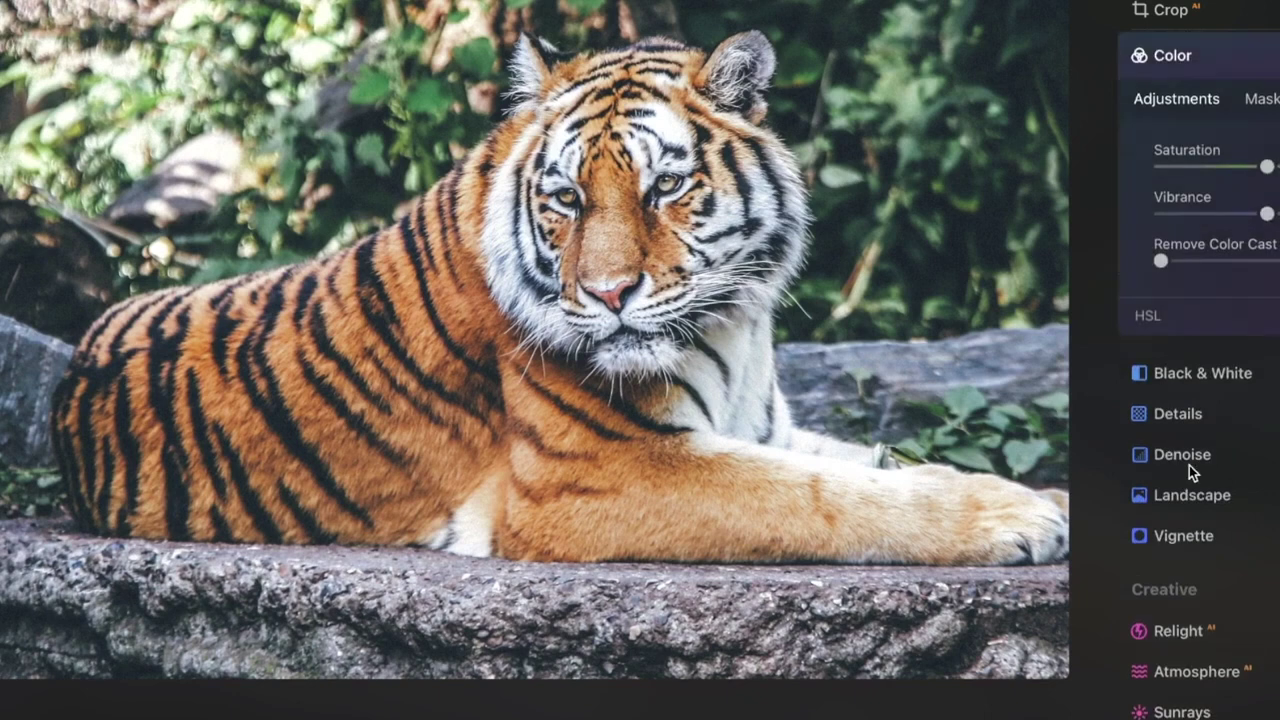
pyautogui.moveTo(1266, 167)
pyautogui.mouseDown()
pyautogui.moveTo(1243, 167)
pyautogui.moveTo(1279, 167)
pyautogui.mouseUp()
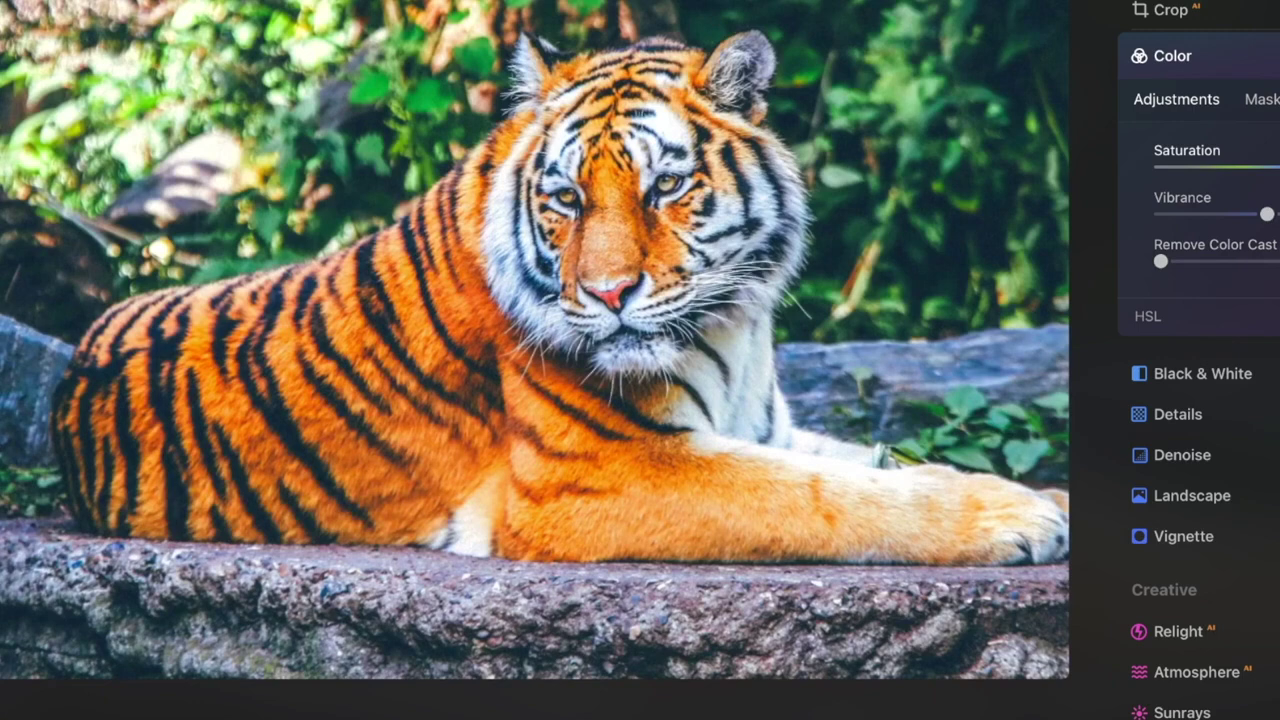
pyautogui.moveTo(1279, 167)
pyautogui.mouseDown()
pyautogui.moveTo(1246, 166)
pyautogui.moveTo(1279, 167)
pyautogui.mouseUp()
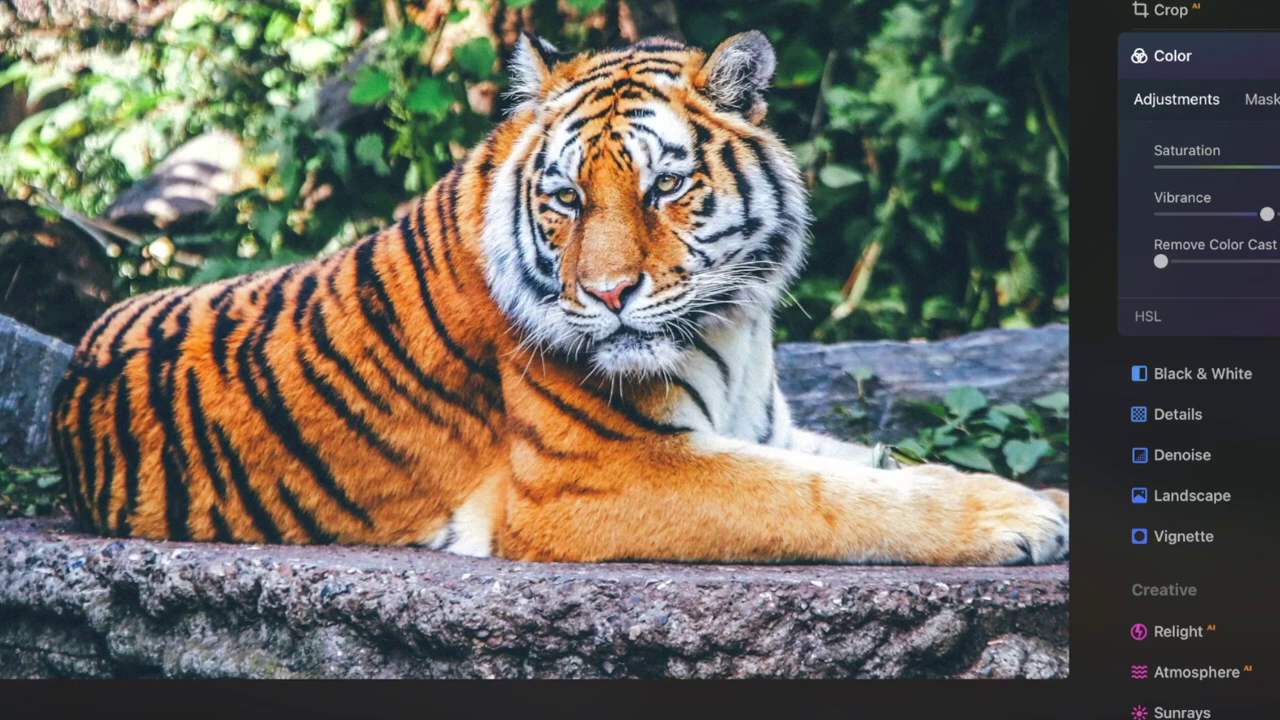
# - Inspect the detail of the tiger's face at 200% zoom, then view the whole photo at 50%
pyautogui.click(563, 708)
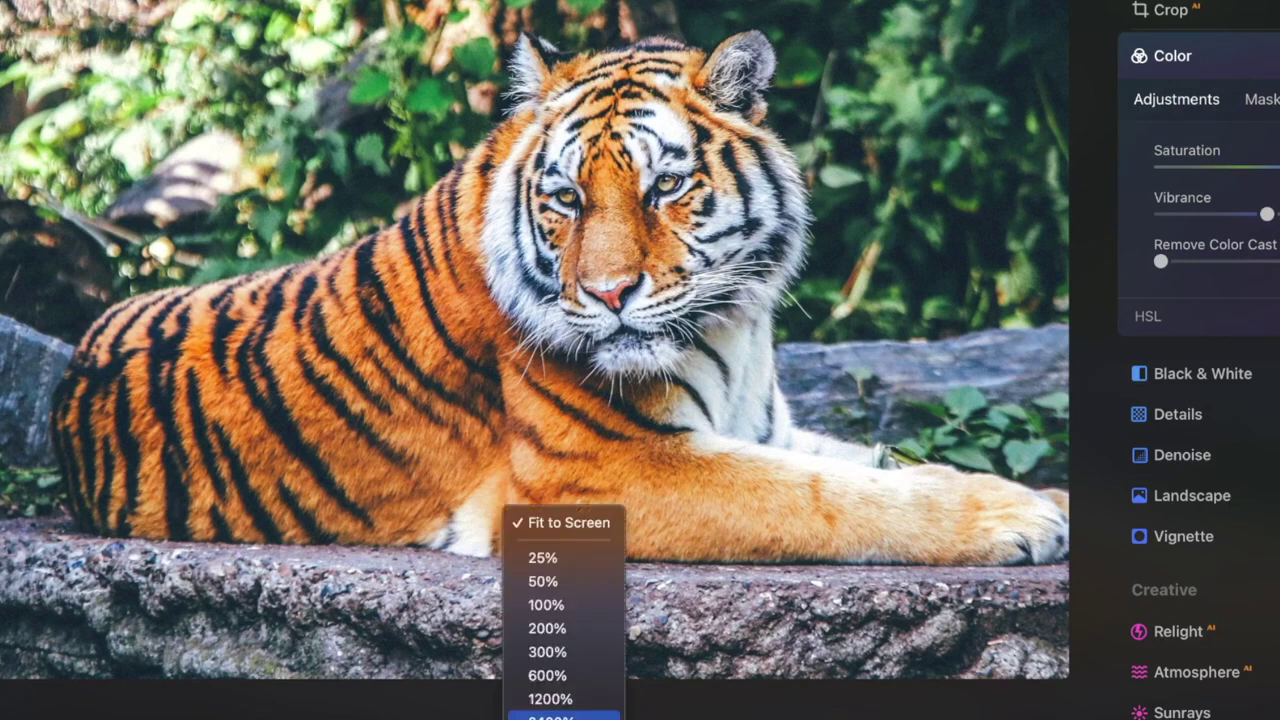
pyautogui.click(550, 628)
pyautogui.moveTo(771, 409); pyautogui.dragTo(615, 609)
pyautogui.scroll(5, 615, 609)
pyautogui.hscroll(-3, 615, 609)
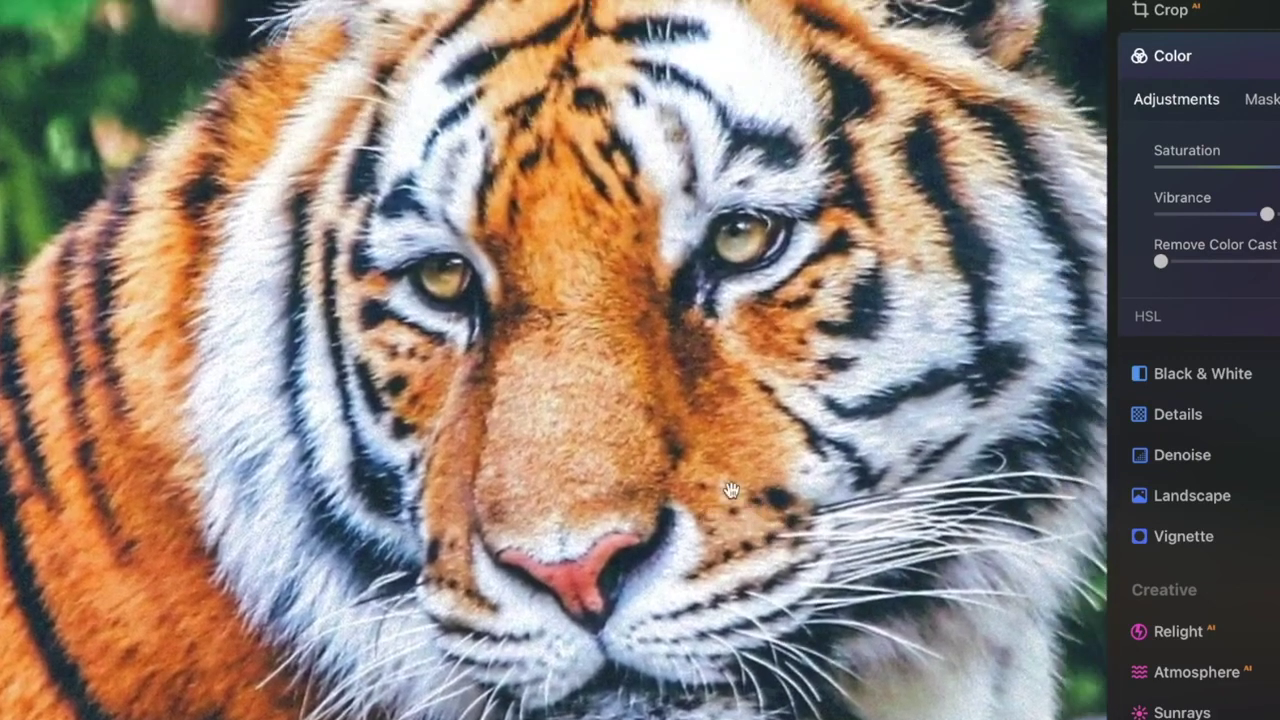
pyautogui.hscroll(-1, 662, 521)
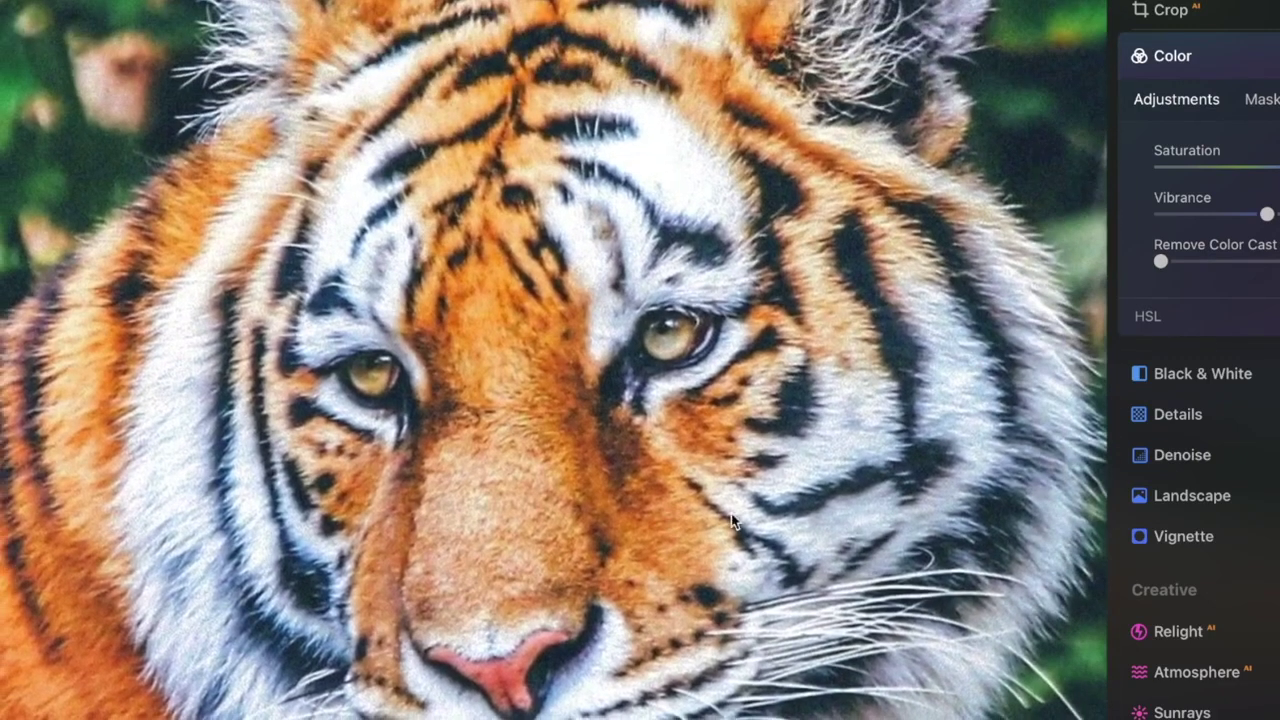
pyautogui.click(548, 640)
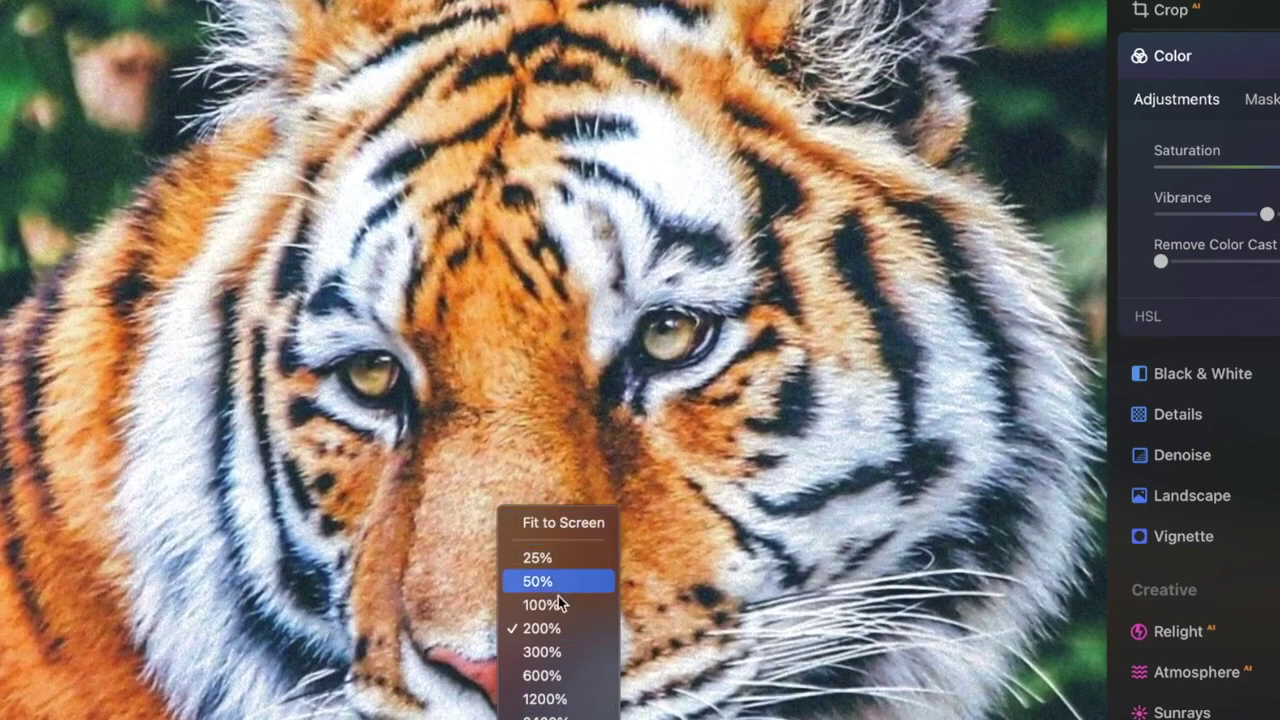
pyautogui.click(552, 590)
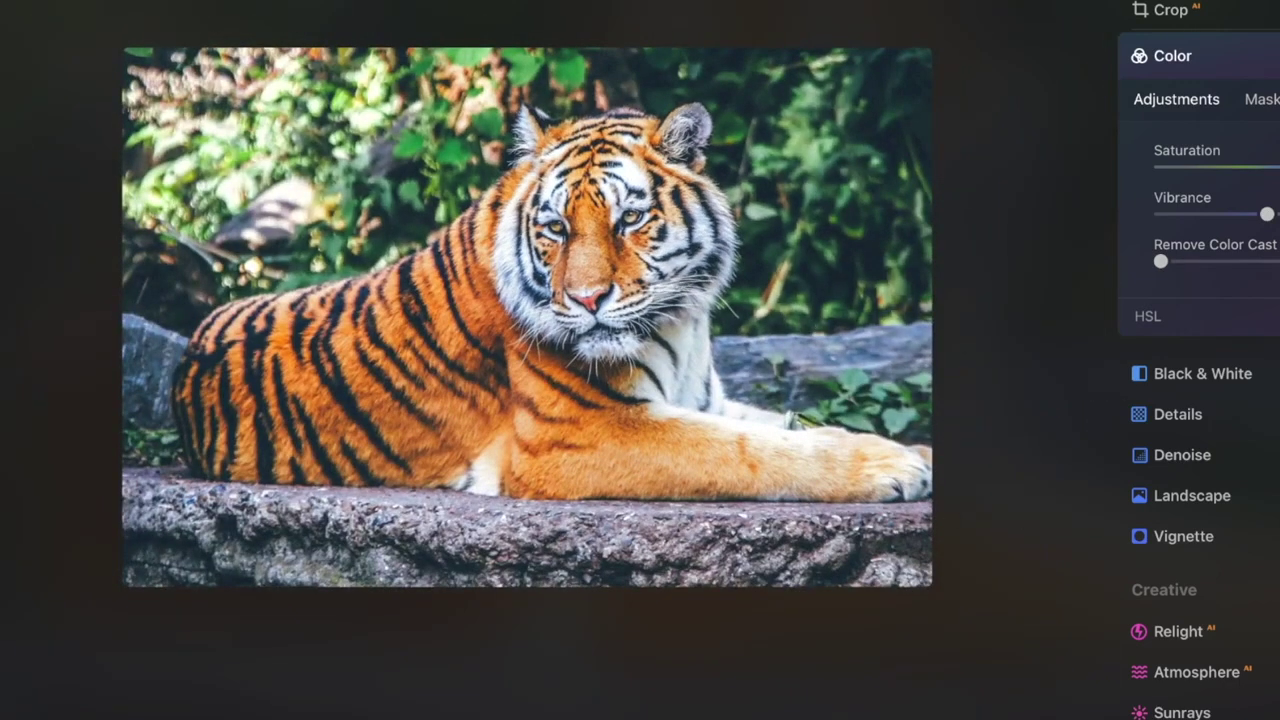
# - Return to the catalog grid, check the edited tiger photo's pixel dimensions and find the Upscale extension
pyautogui.press('g')
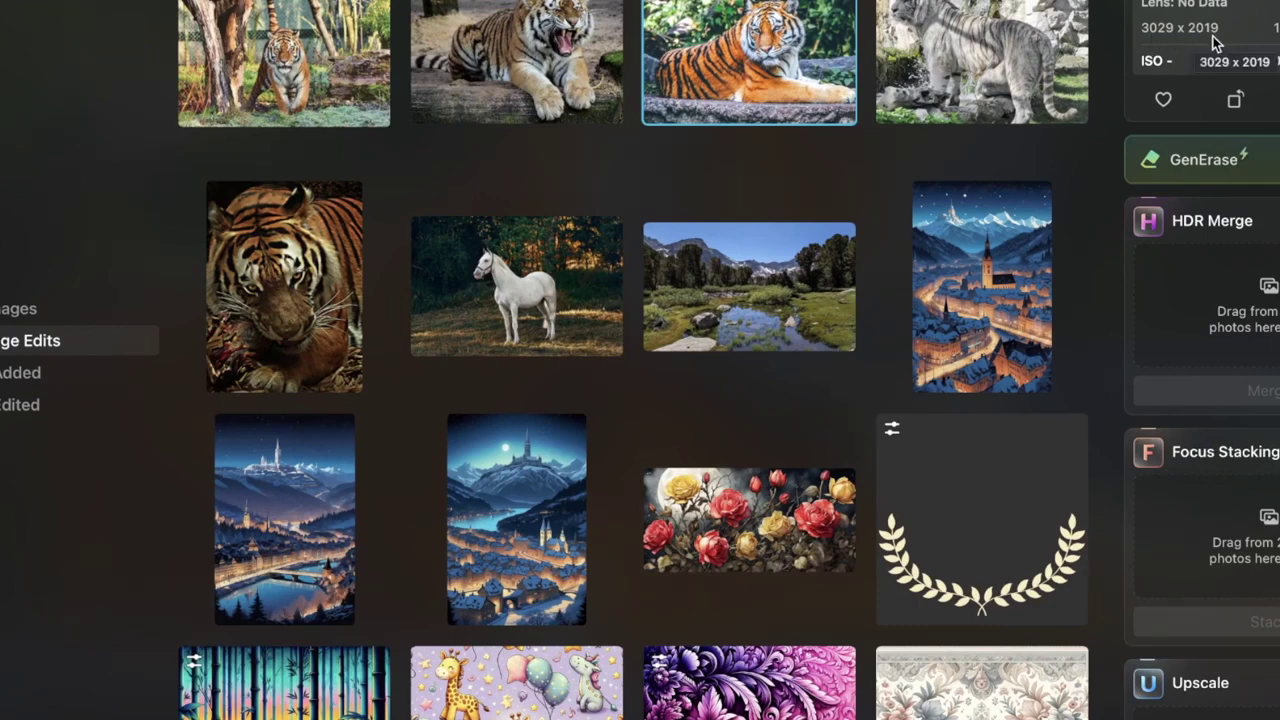
pyautogui.scroll(-5, 1260, 300)
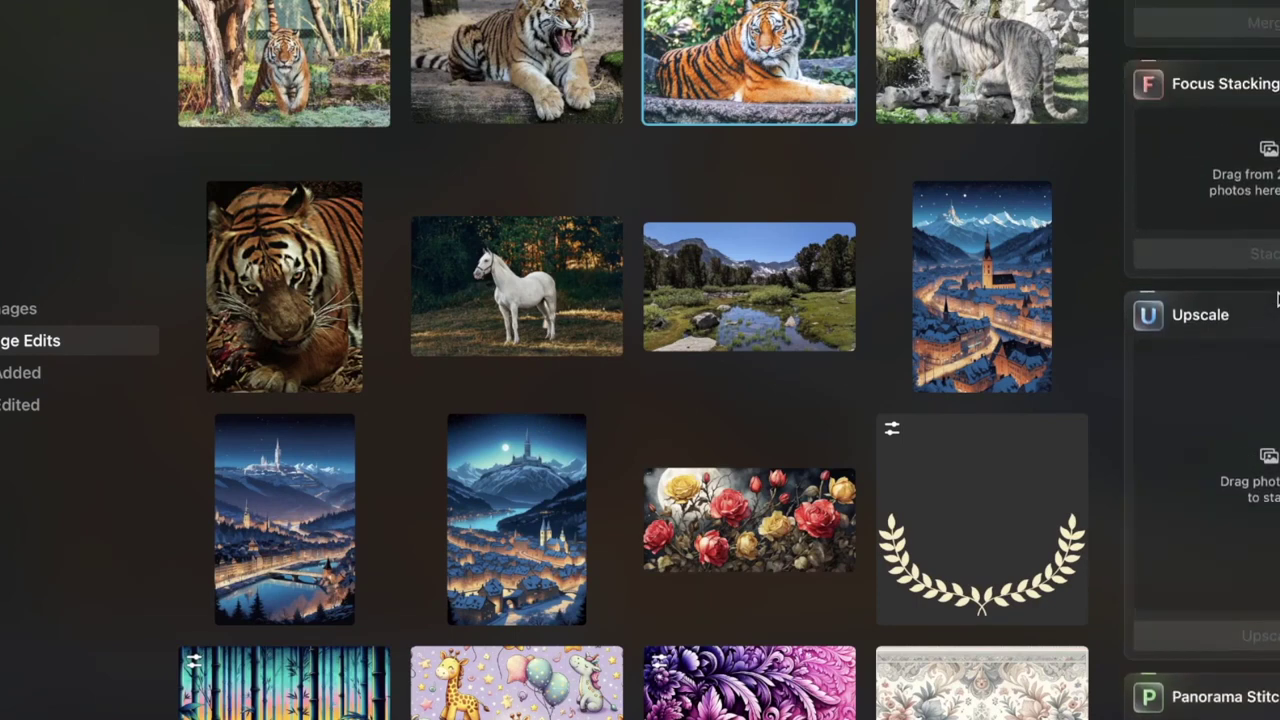
pyautogui.scroll(5, 1277, 298)
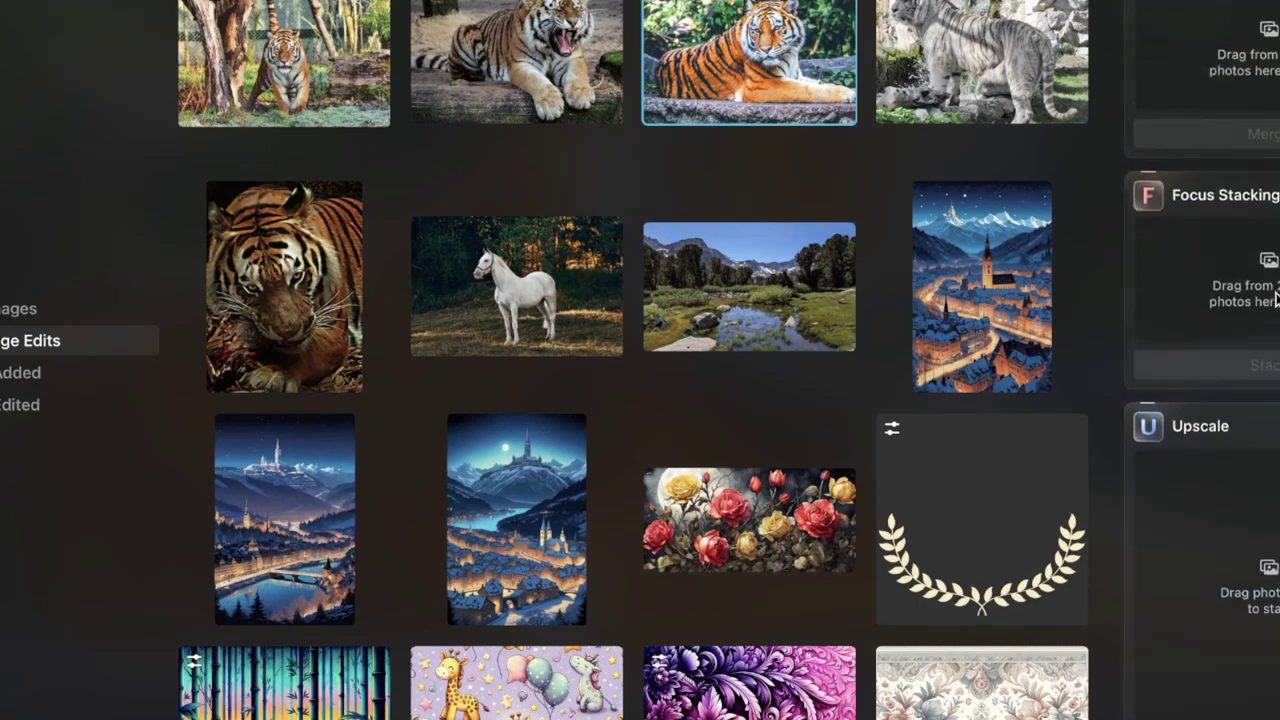
pyautogui.scroll(-1, 1277, 298)
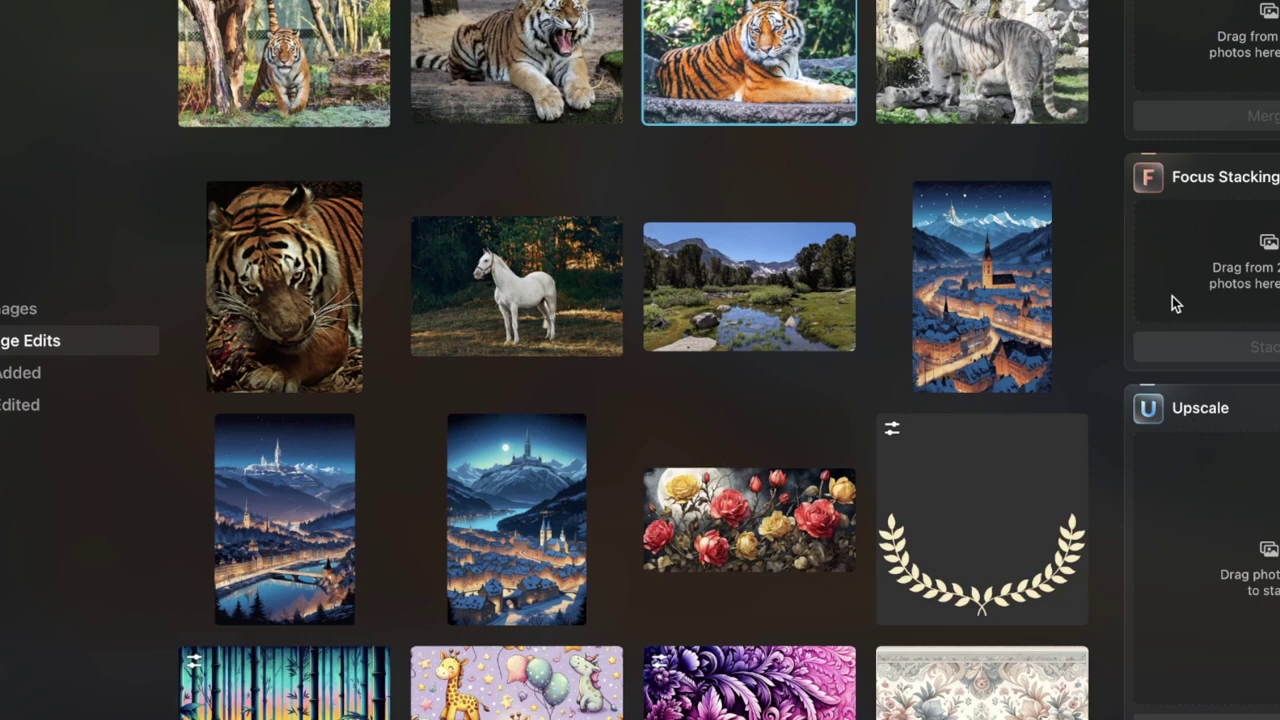
pyautogui.scroll(-2, 1180, 294)
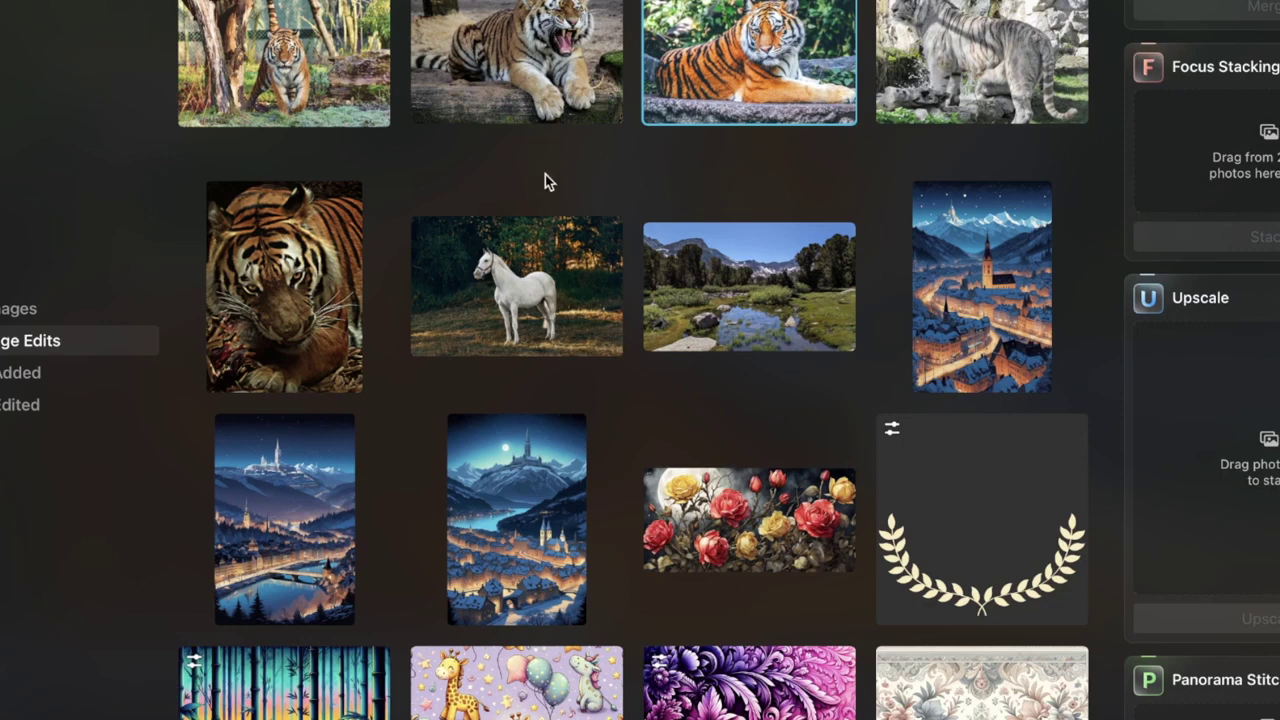
# - Preview the edited reclining tiger photo in single view, return to the grid and add the photo to the Upscale extension
pyautogui.doubleClick(776, 52)
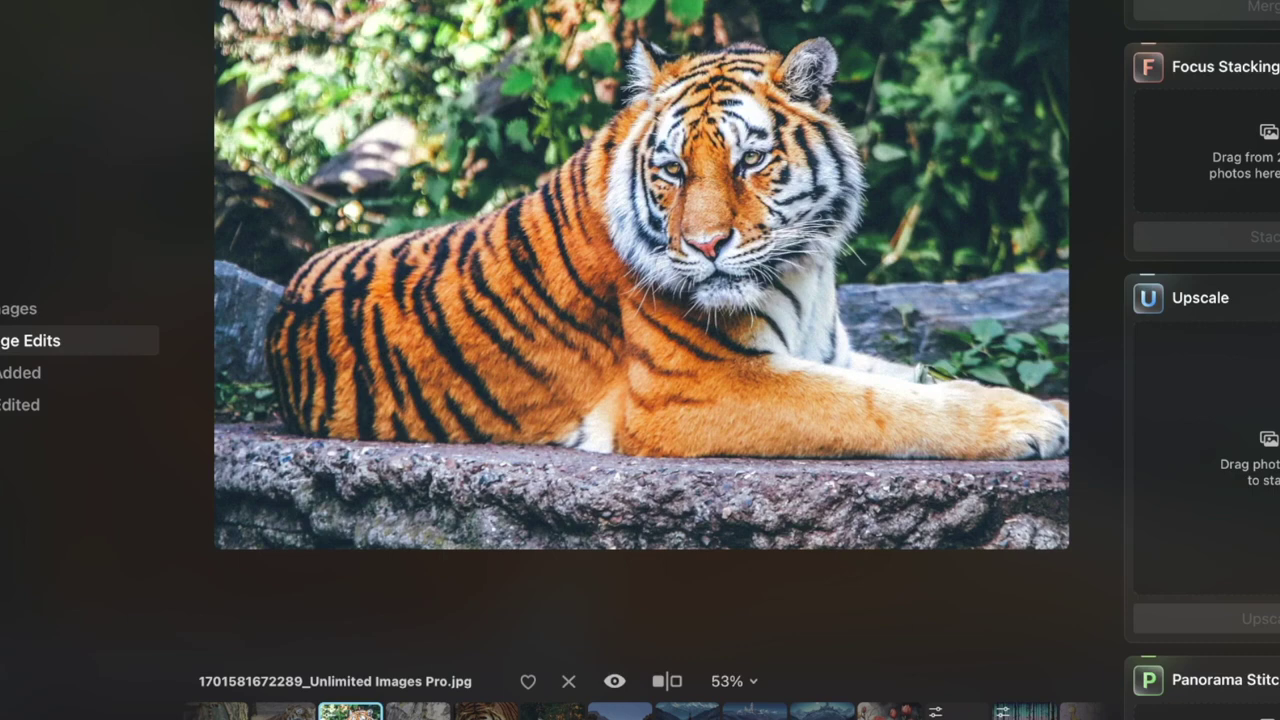
pyautogui.press('Escape')
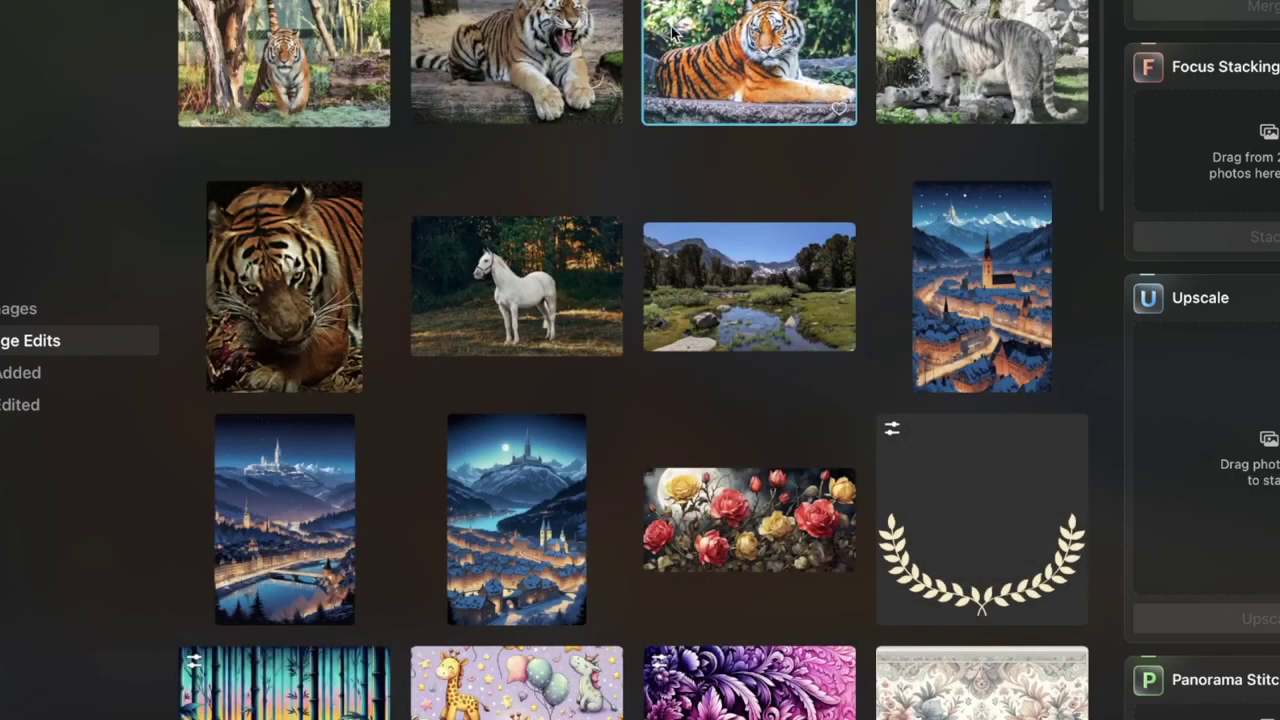
pyautogui.moveTo(656, 80); pyautogui.dragTo(1225, 440)
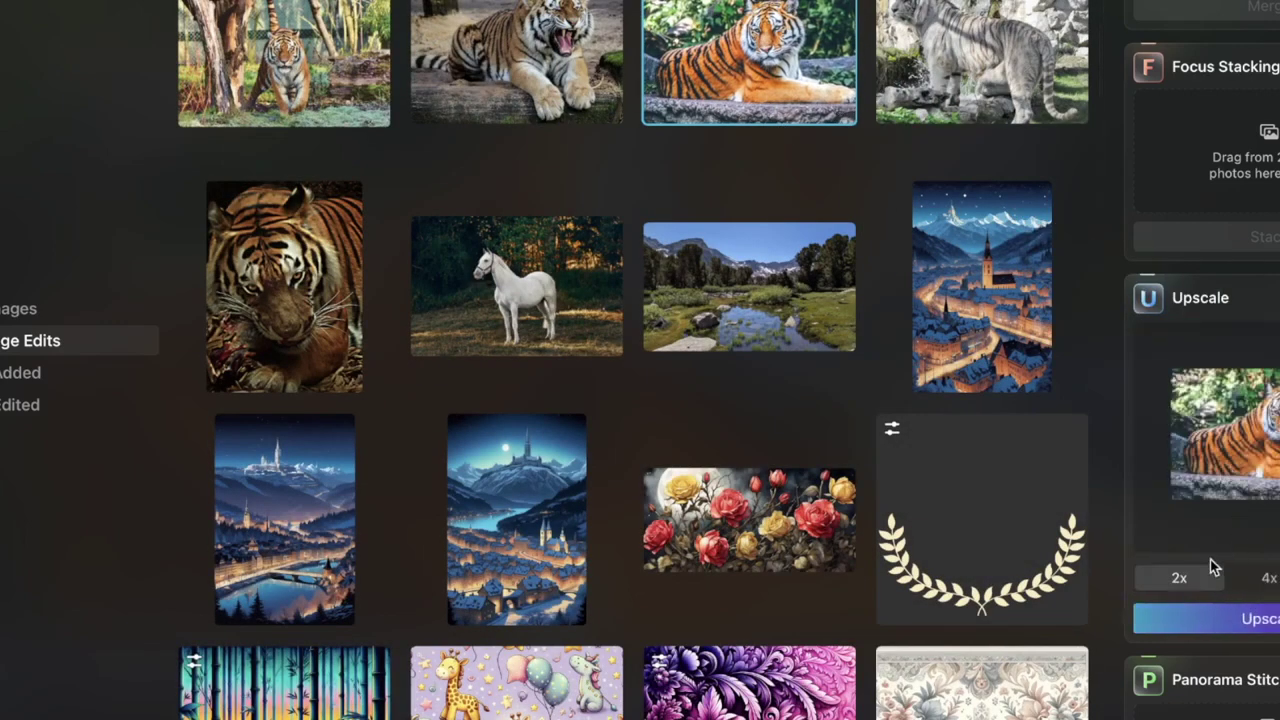
# - Upscale the edited tiger photo by 4x with the Upscale extension and select the upscaled copy in the Upscale folder
pyautogui.scroll(5, 1210, 567)
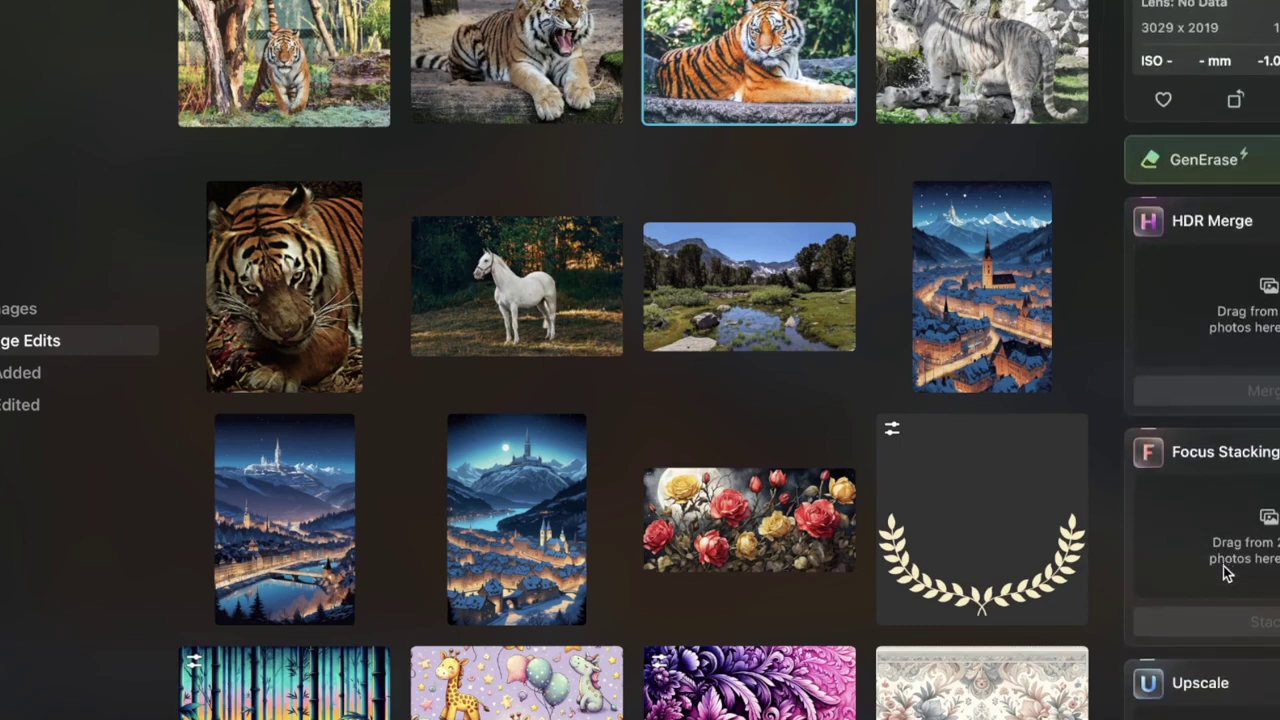
pyautogui.scroll(-5, 1228, 573)
pyautogui.click(1238, 525)
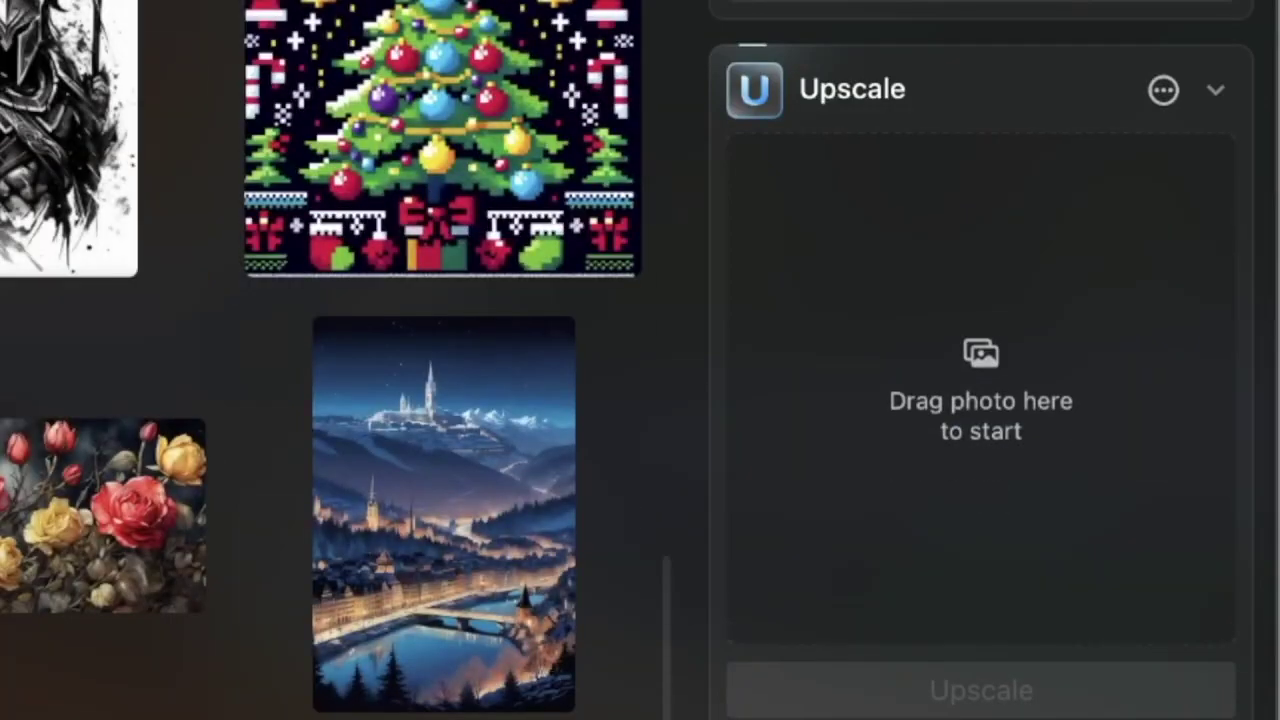
pyautogui.scroll(-10, 869, 494)
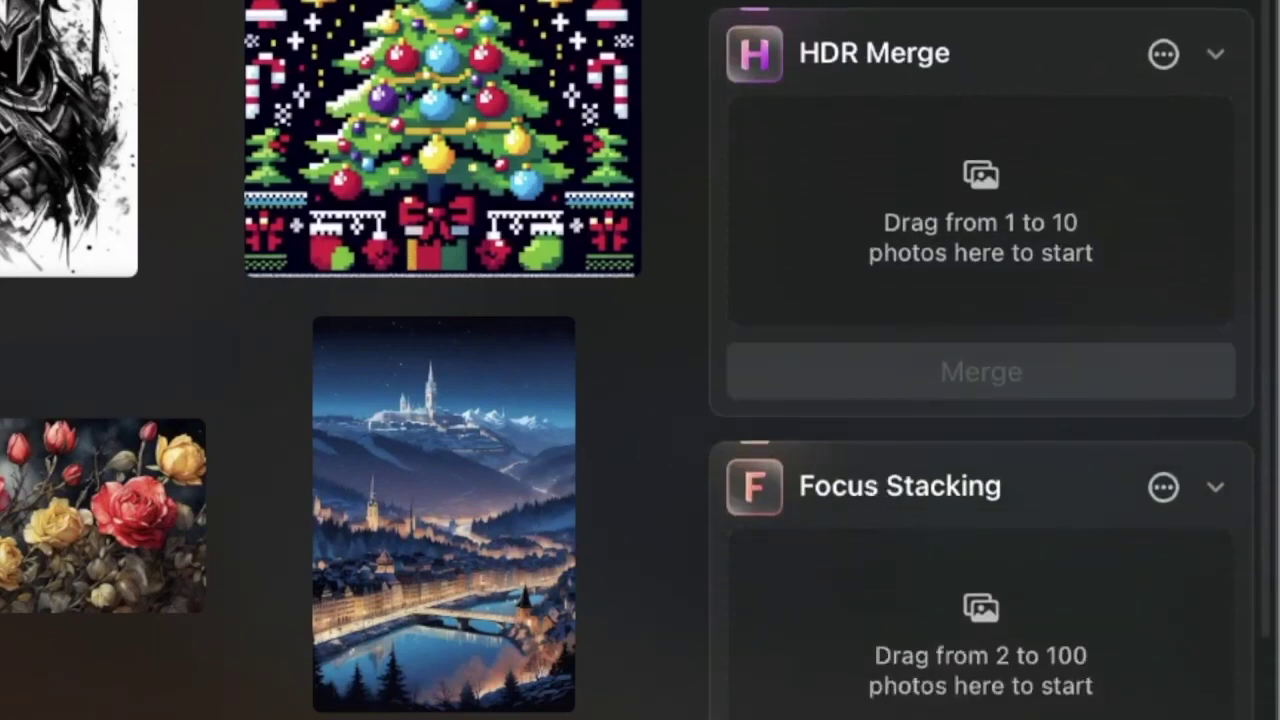
pyautogui.scroll(-10, 1197, 77)
pyautogui.moveTo(1230, 8); pyautogui.dragTo(968, 345)
pyautogui.click(955, 675)
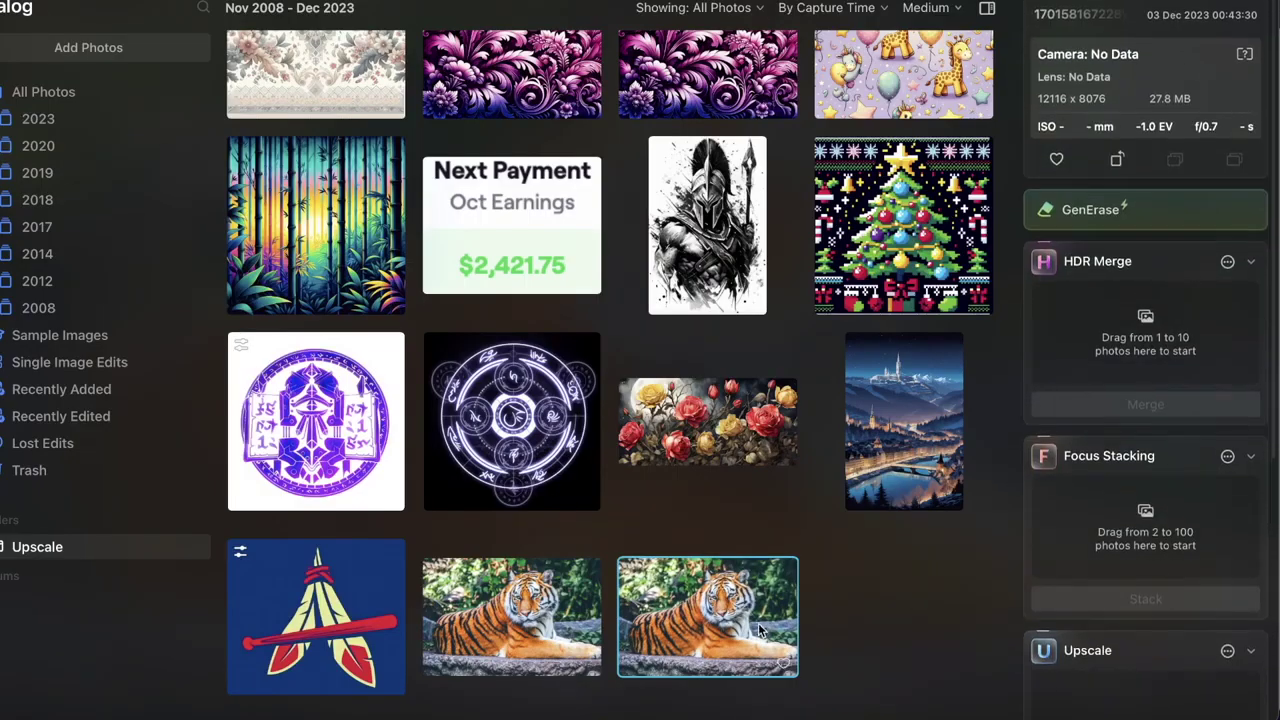
# - Open the upscaled tiger photo in single view and export it to disk on the Desktop as a JPEG named TUGuofnenf
pyautogui.doubleClick(758, 630)
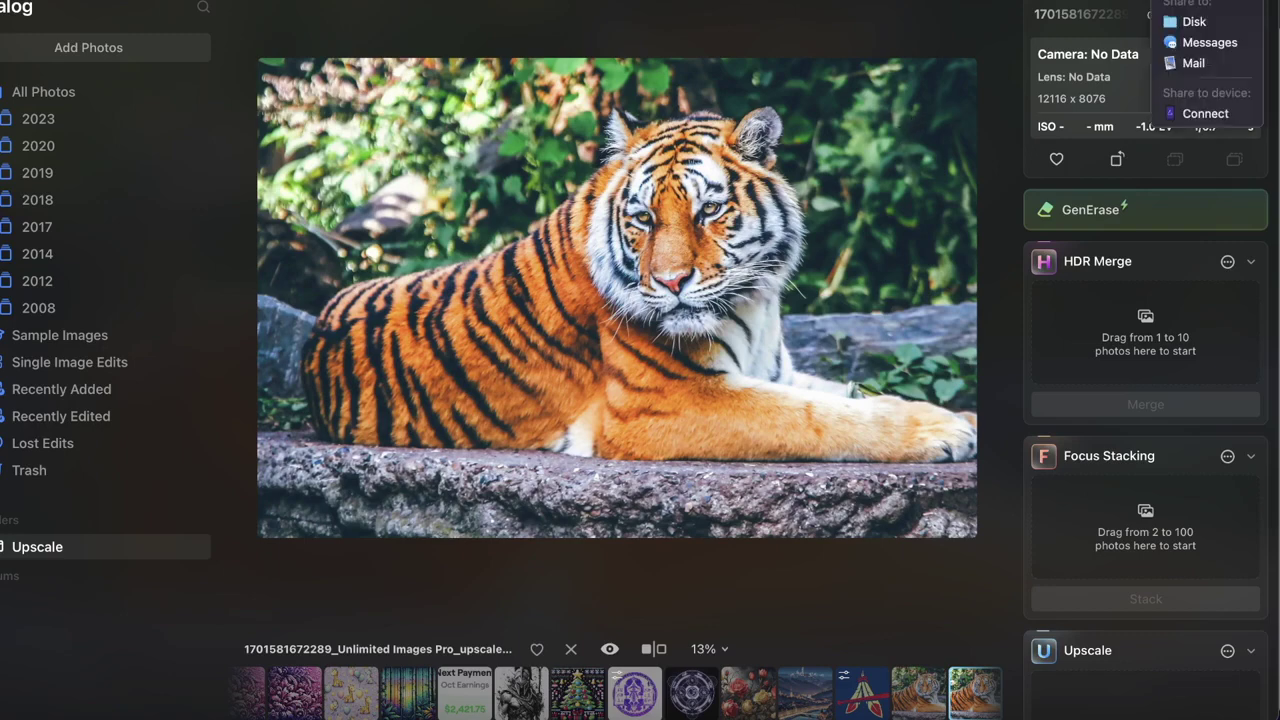
pyautogui.click(1170, 24)
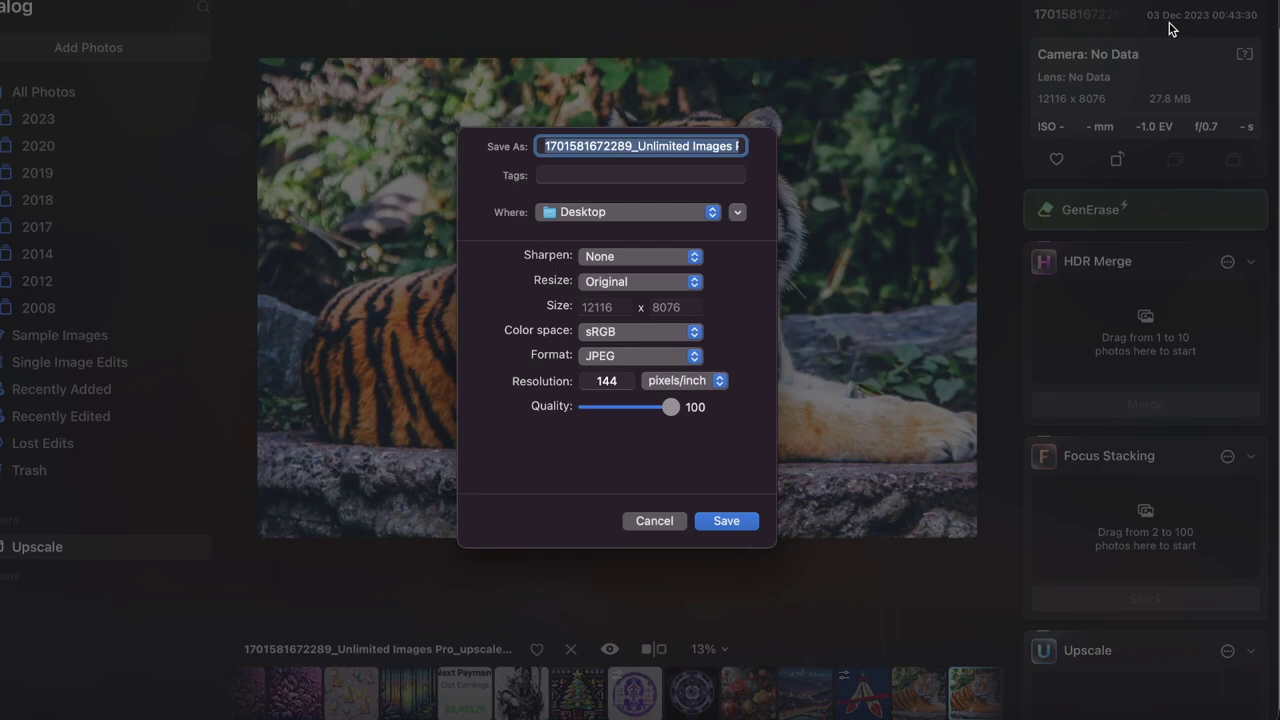
pyautogui.write('TUGuofnenf')
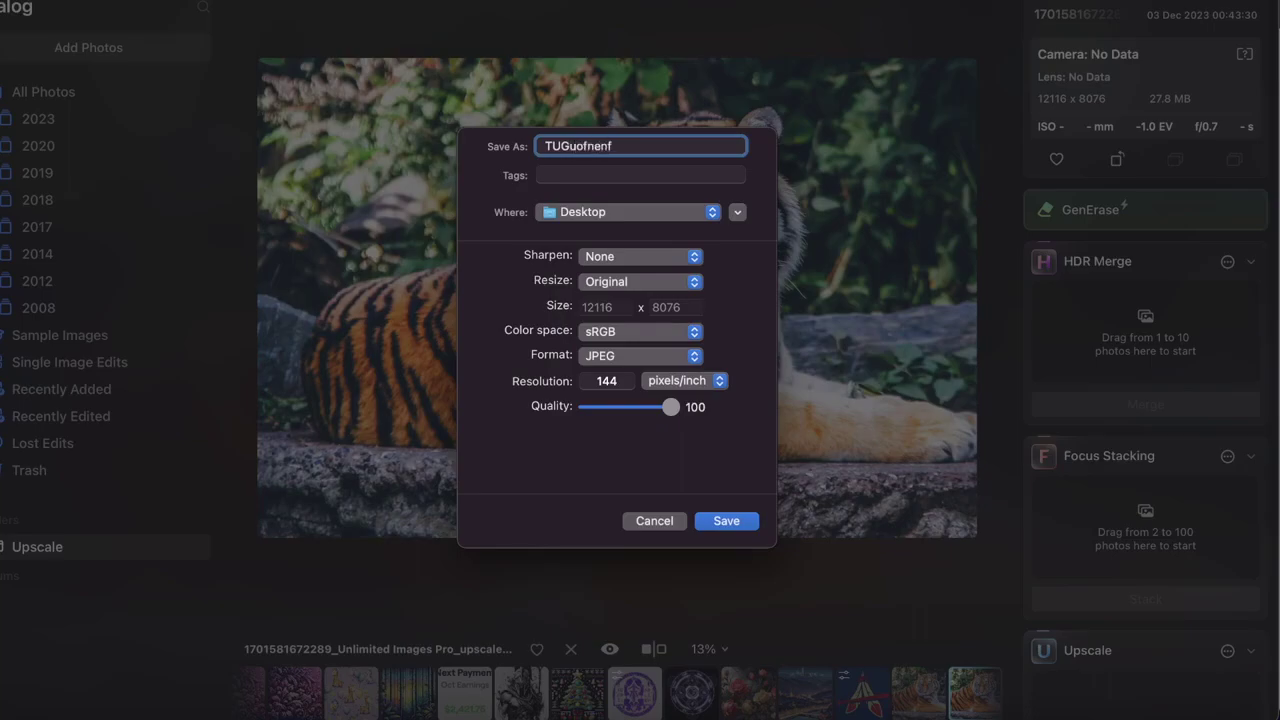
pyautogui.press('Return')
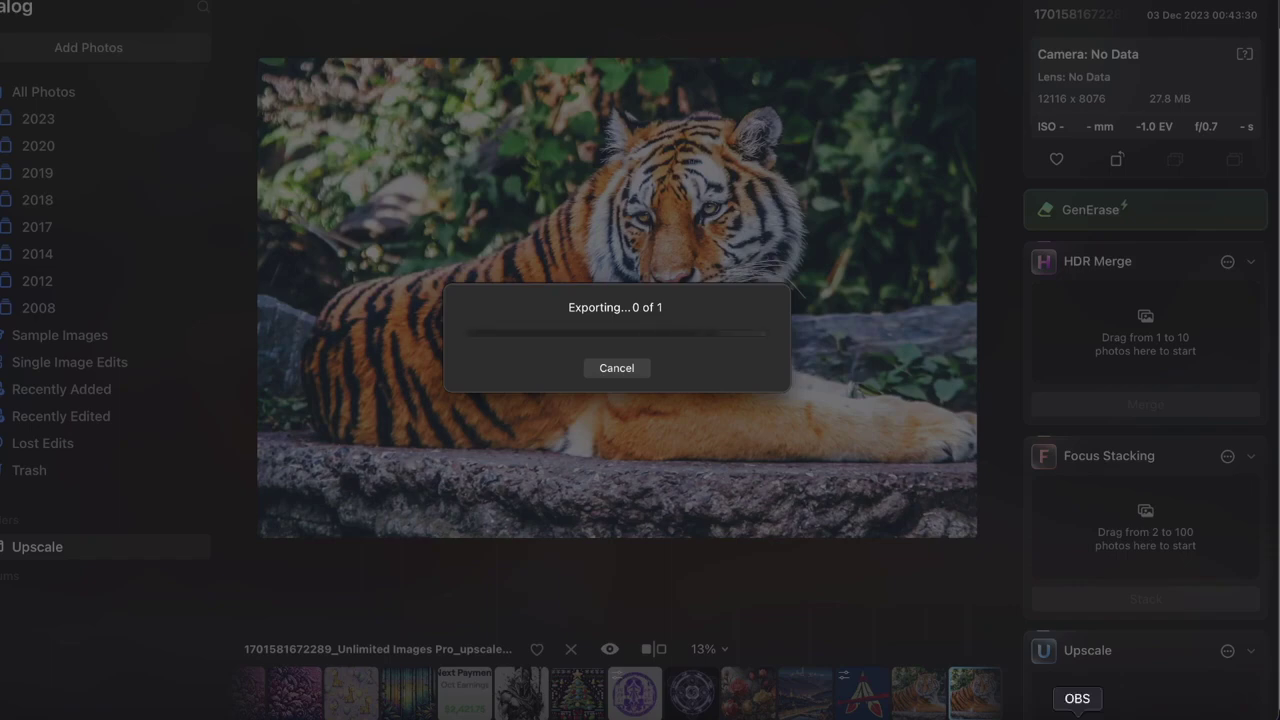
pyautogui.click(1077, 714)
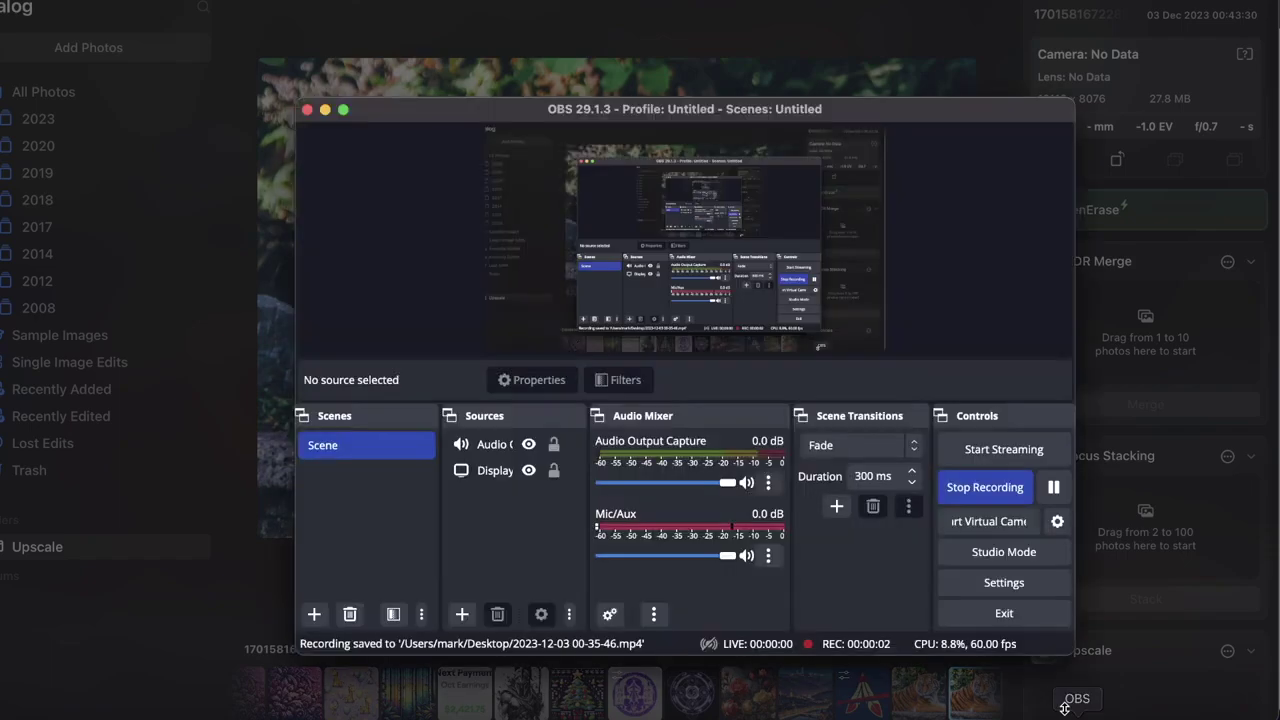
pyautogui.click(1053, 487)
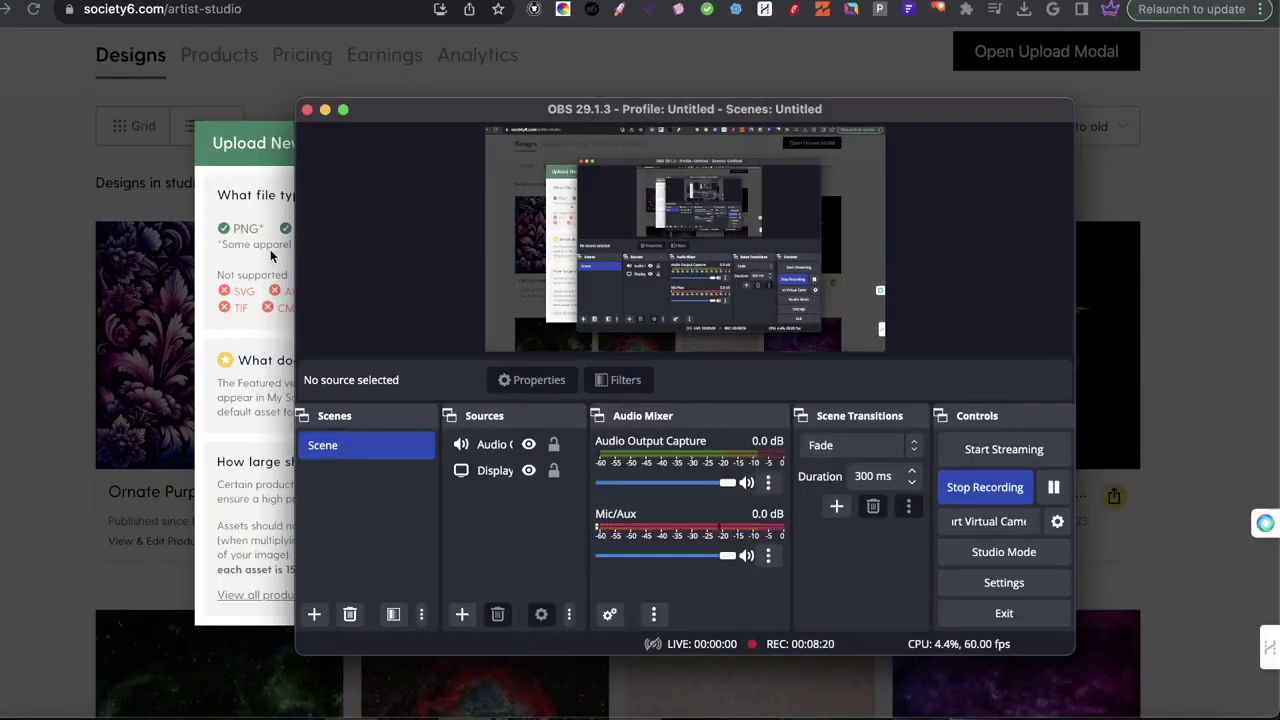
# - Switch to Society6's design uploader in the browser and continue with the uploaded TUGuofnenf.jpeg under the title Tiger Example
pyautogui.click(268, 248)
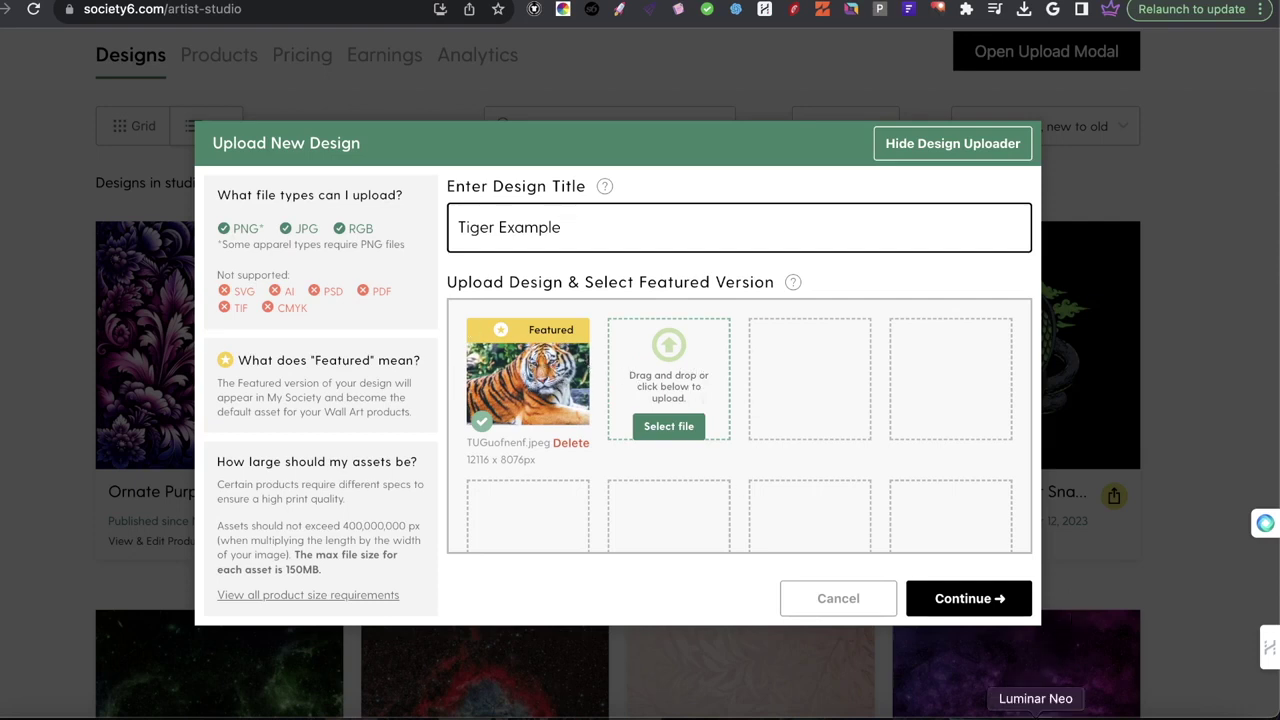
pyautogui.click(1045, 664)
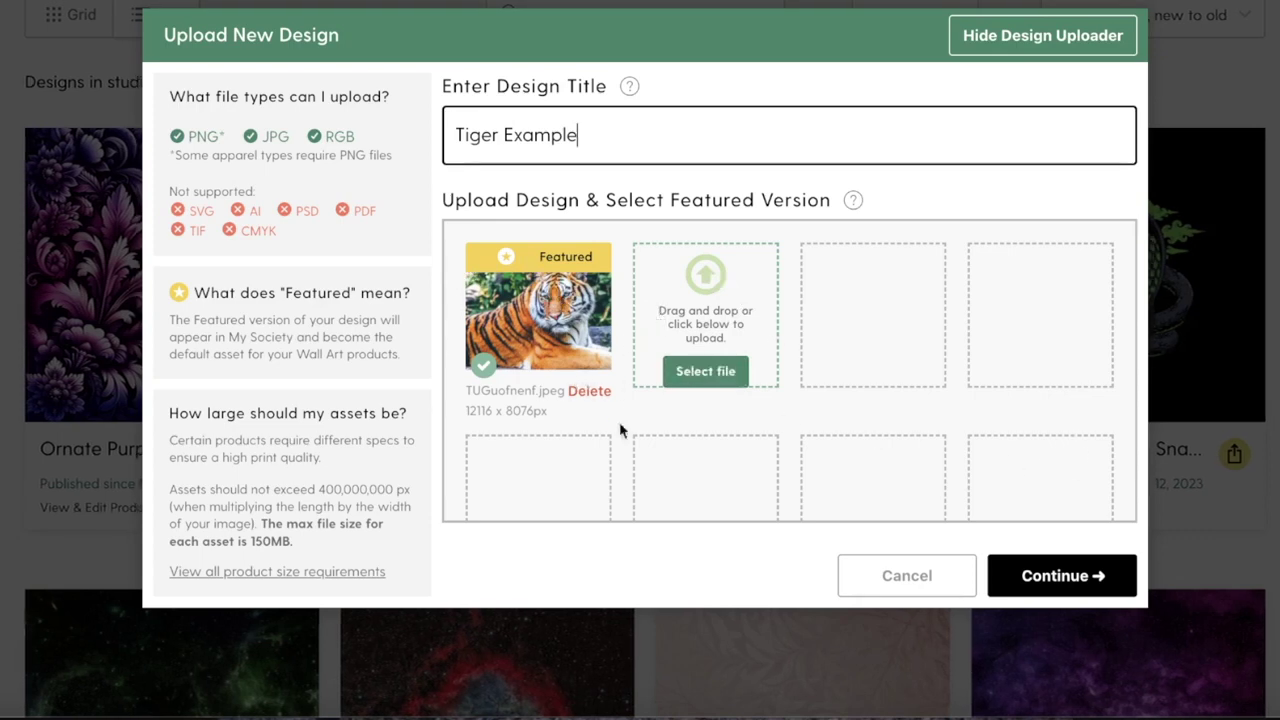
pyautogui.scroll(-1, 958, 289)
pyautogui.scroll(-1, 958, 289)
pyautogui.scroll(2, 922, 292)
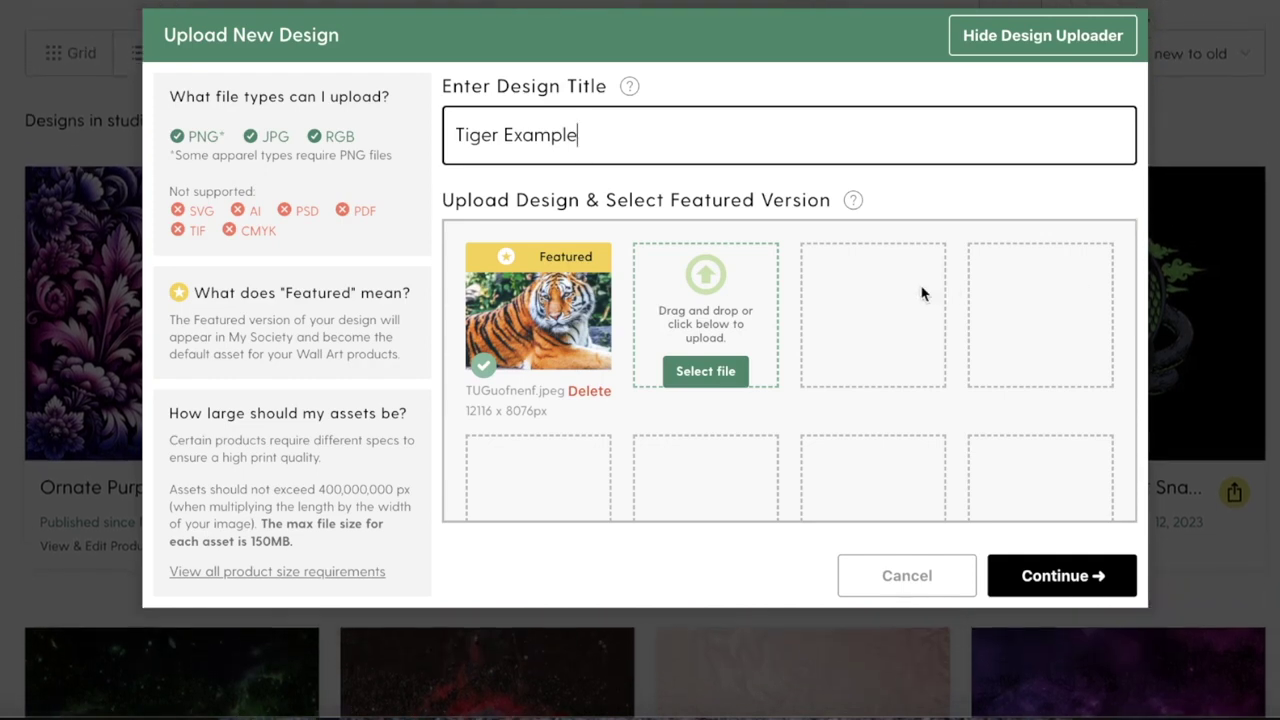
pyautogui.click(1076, 582)
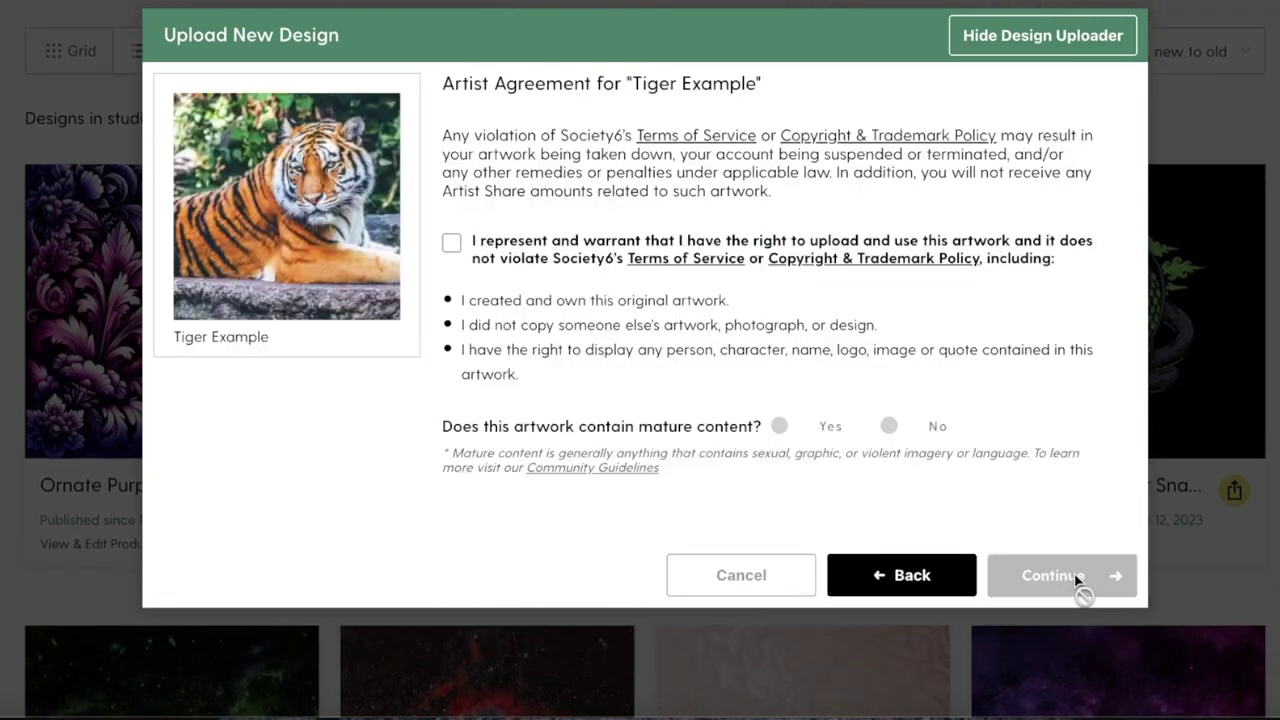
# - Accept the artist agreement for Tiger Example, declare that the artwork has no mature content and continue
pyautogui.scroll(-1, 466, 248)
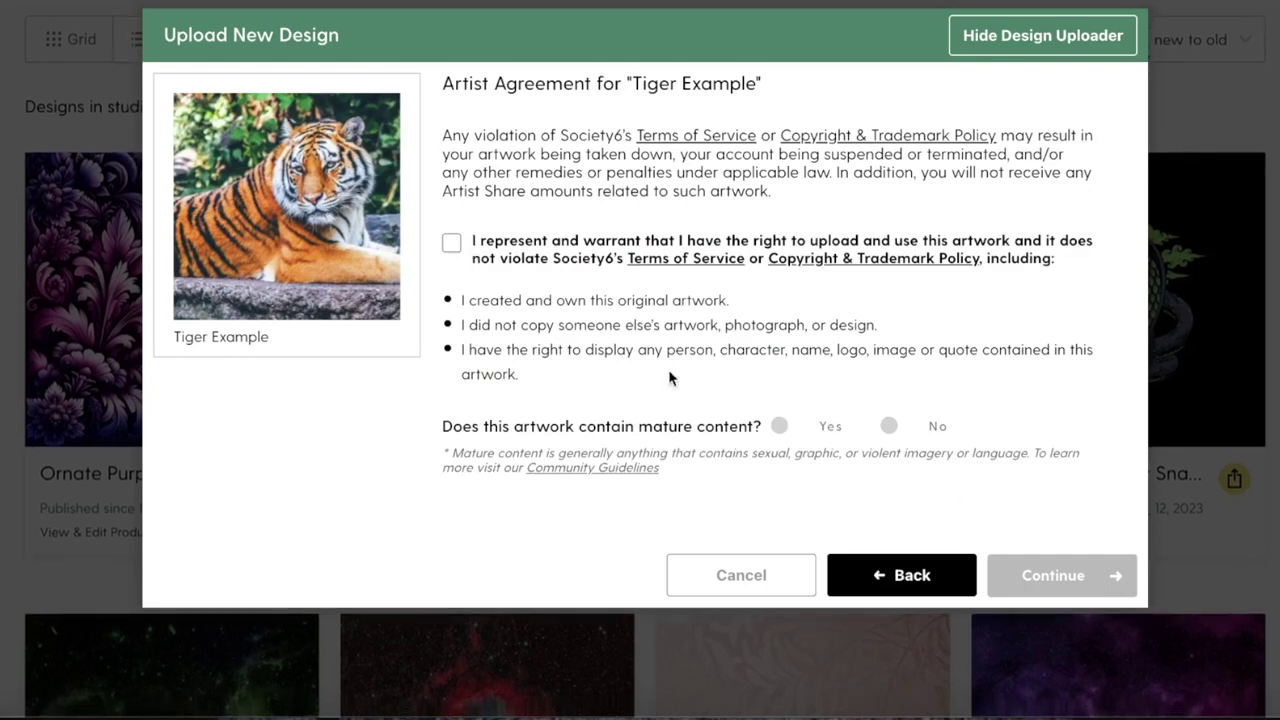
pyautogui.click(449, 246)
pyautogui.click(889, 426)
pyautogui.click(1051, 577)
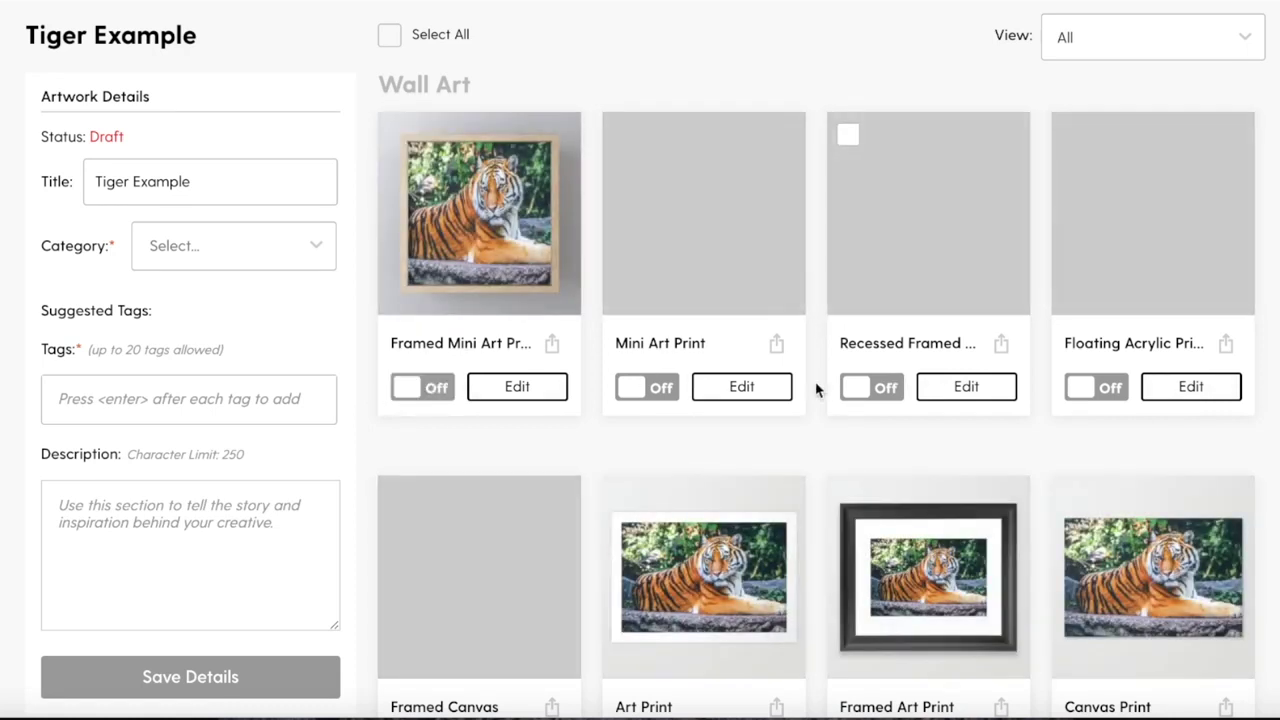
# - Select all products for the Tiger Example artwork and enable them together
pyautogui.scroll(-3, 780, 283)
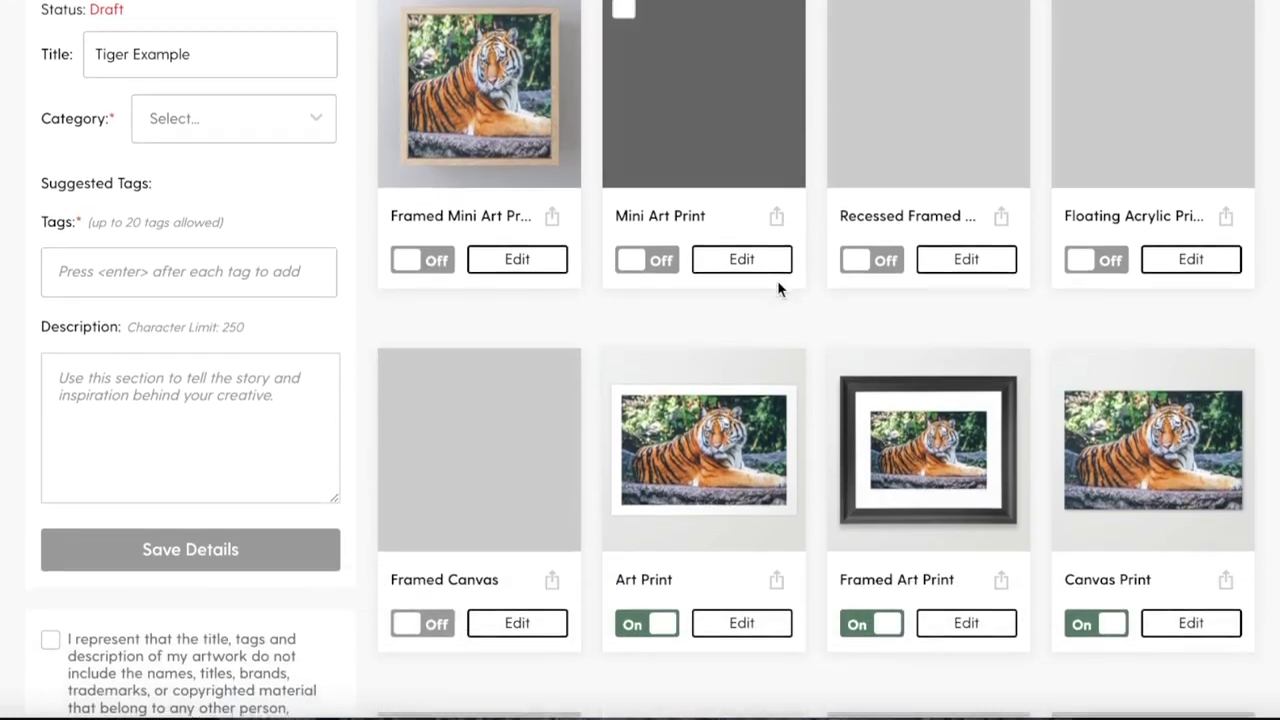
pyautogui.scroll(-3, 1127, 432)
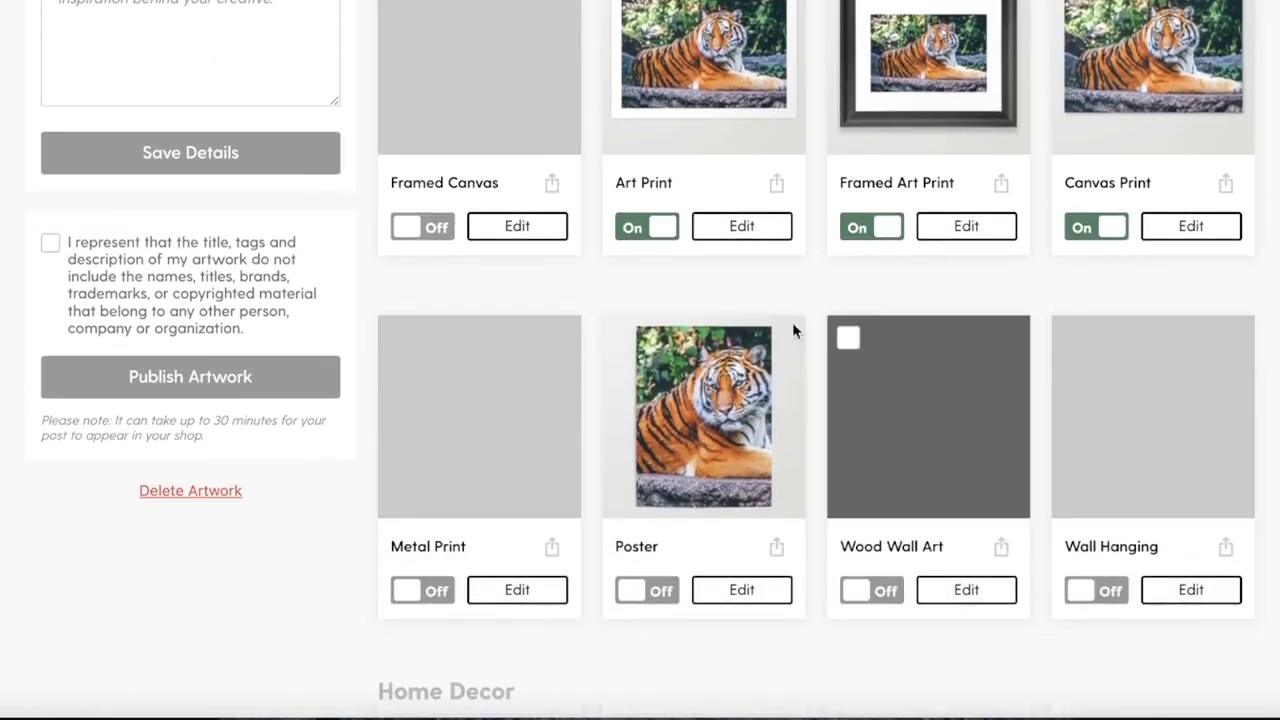
pyautogui.scroll(2, 757, 362)
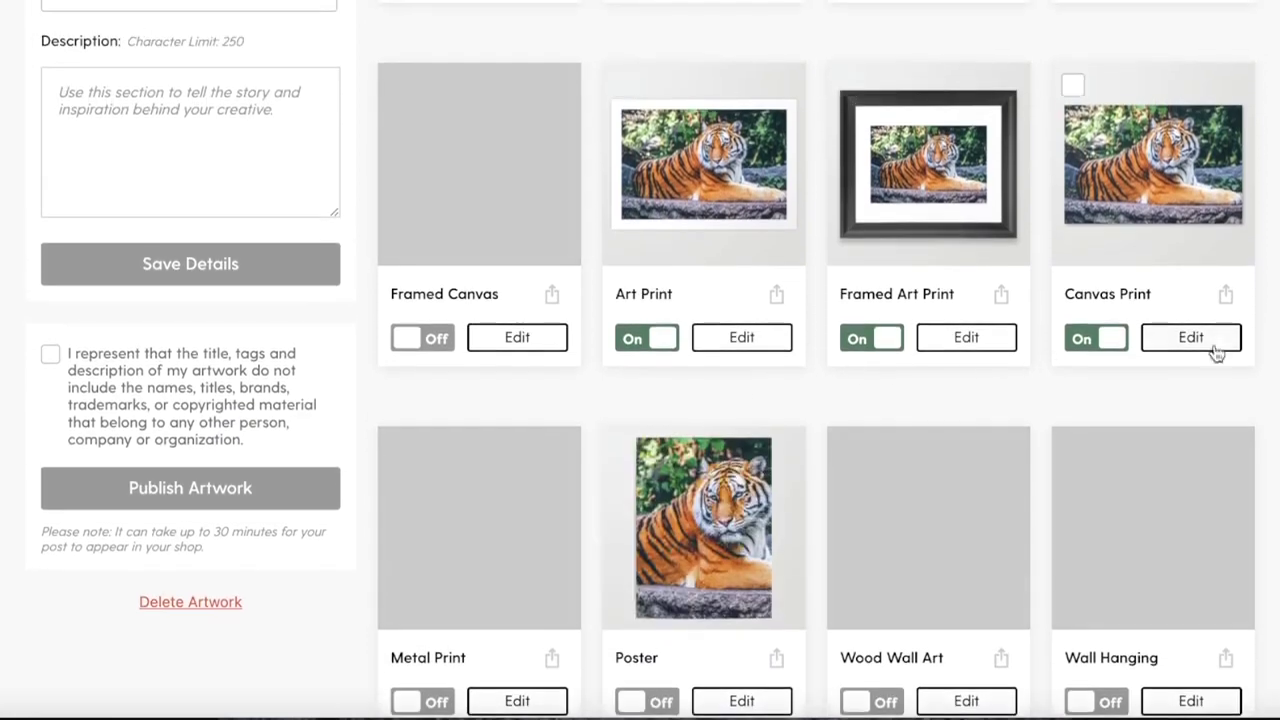
pyautogui.scroll(4, 1075, 224)
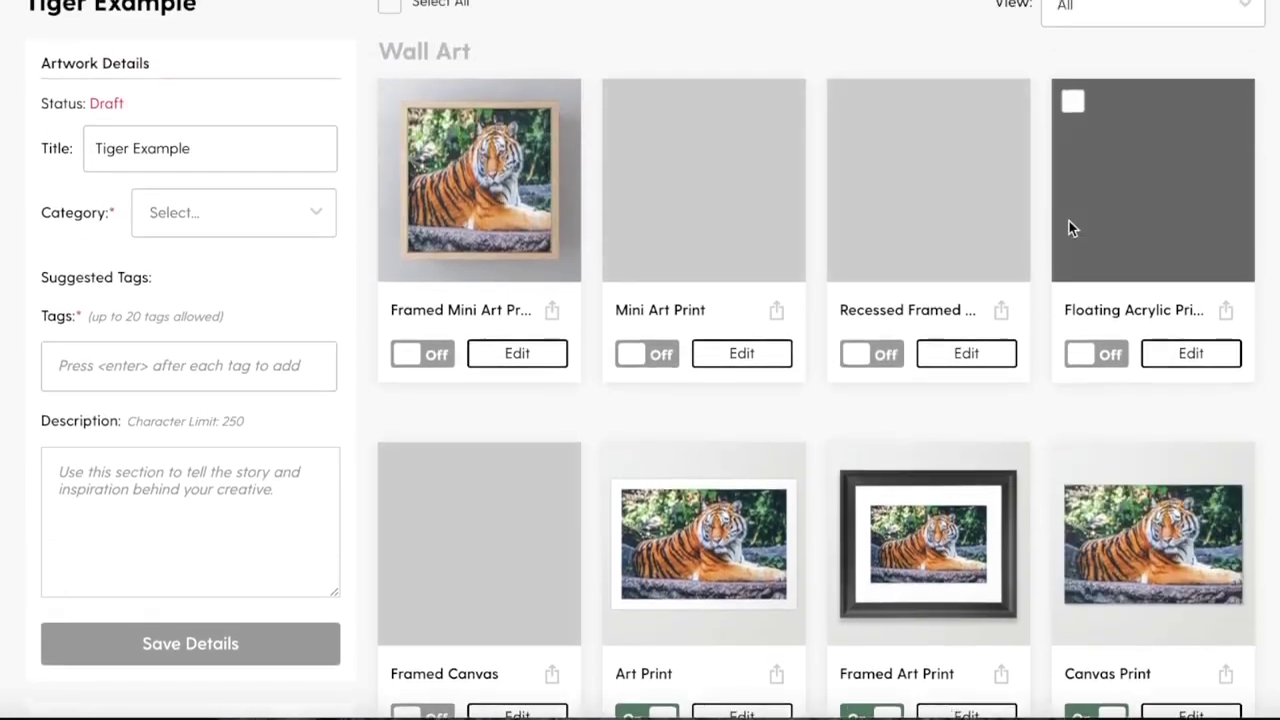
pyautogui.scroll(-10, 980, 360)
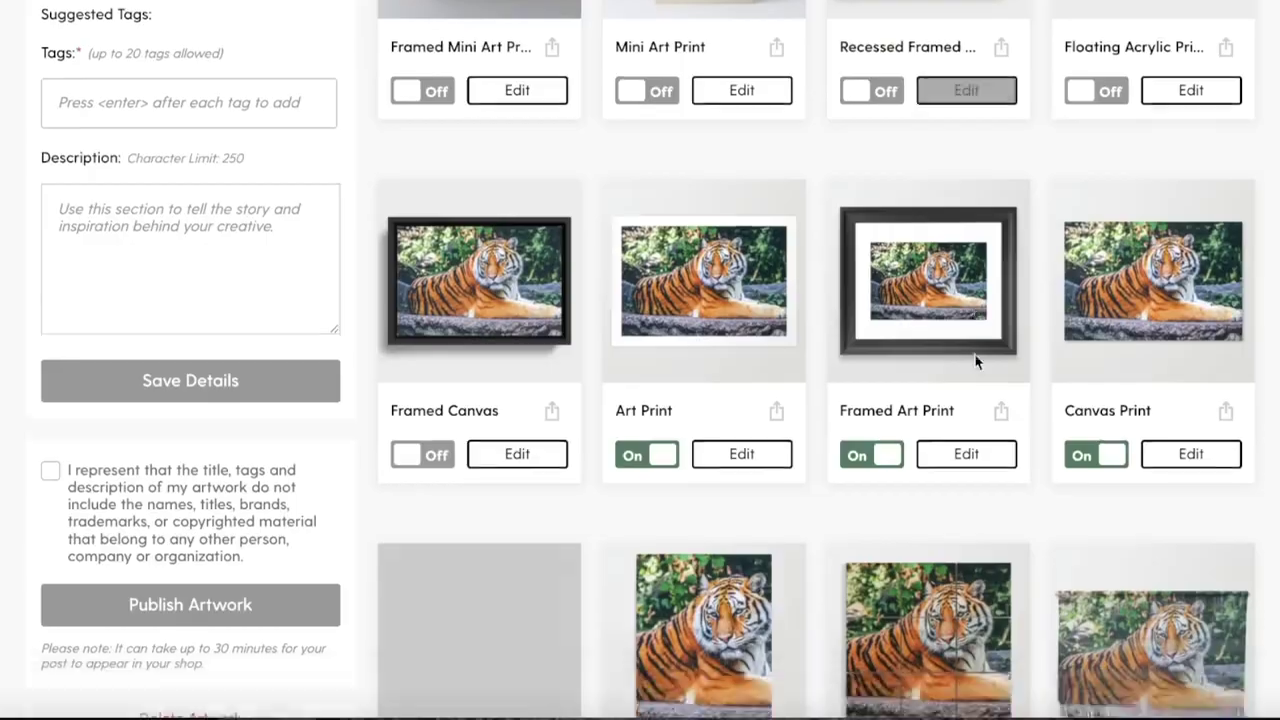
pyautogui.scroll(12, 549, 313)
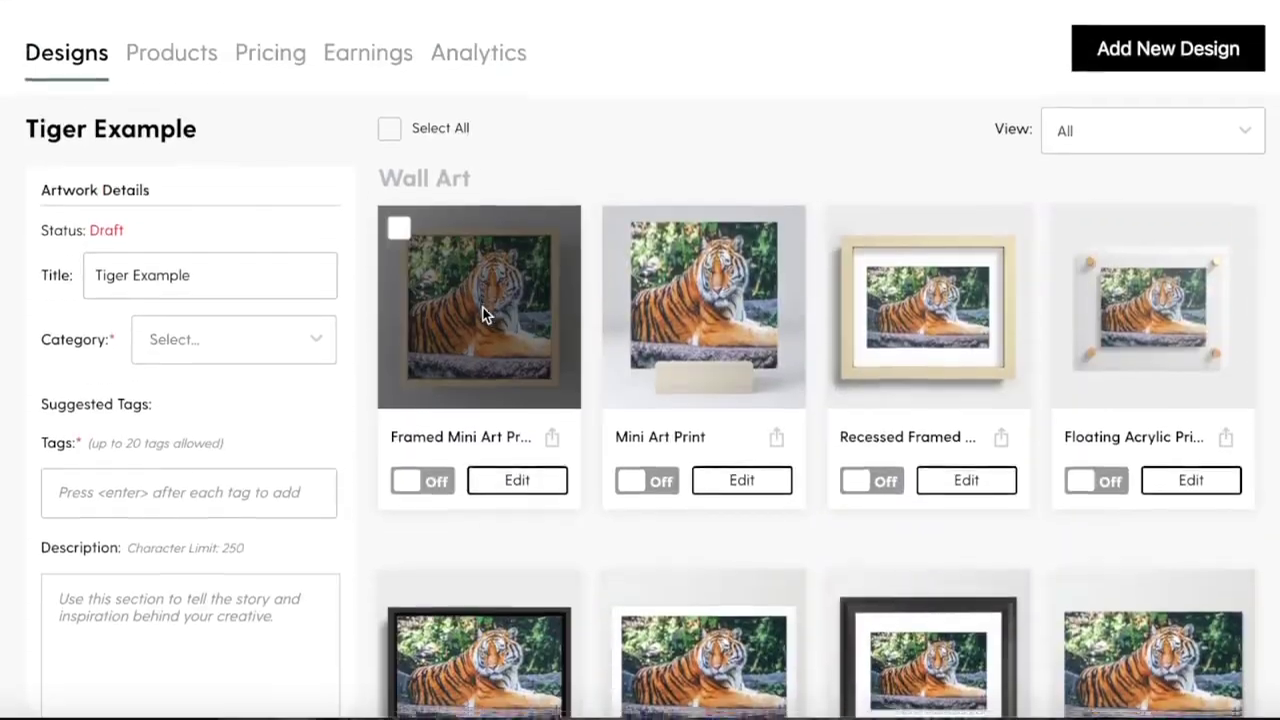
pyautogui.scroll(-1, 486, 309)
pyautogui.click(386, 62)
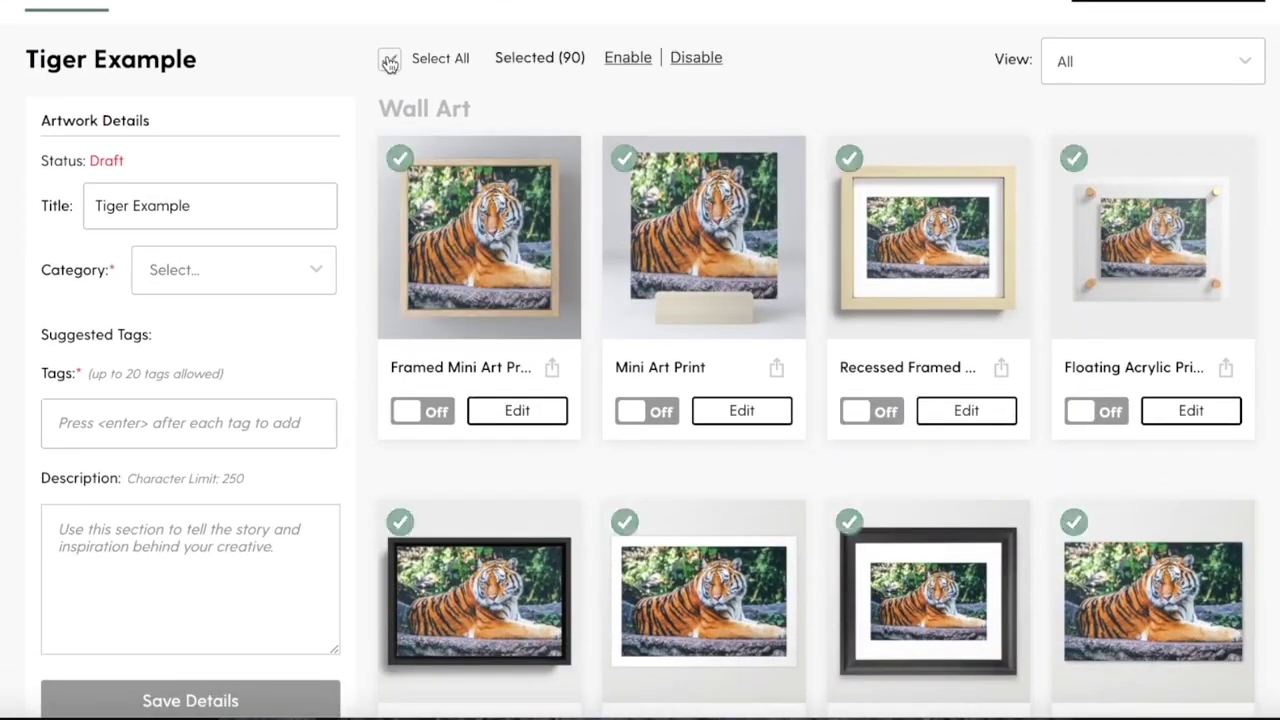
pyautogui.click(618, 60)
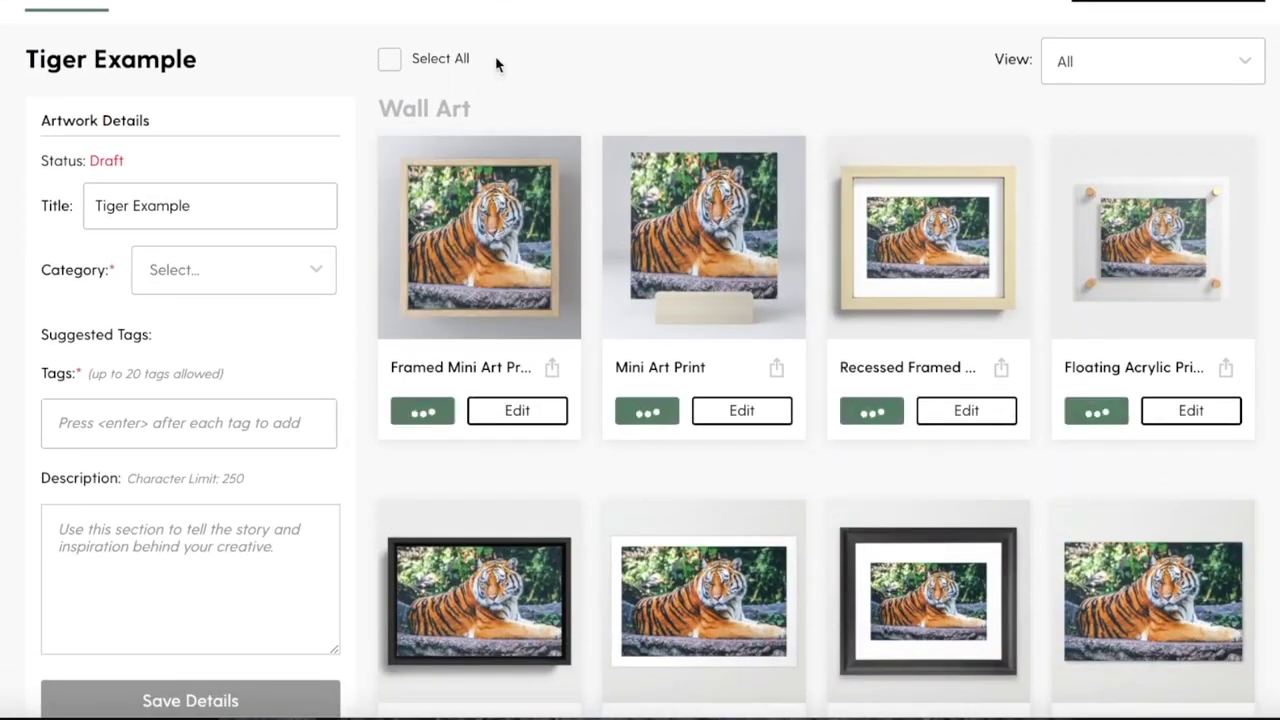
# - Reselect all Tiger Example products and examine their previews and on/off status from wall art down to the phone and laptop accessories
pyautogui.click(388, 64)
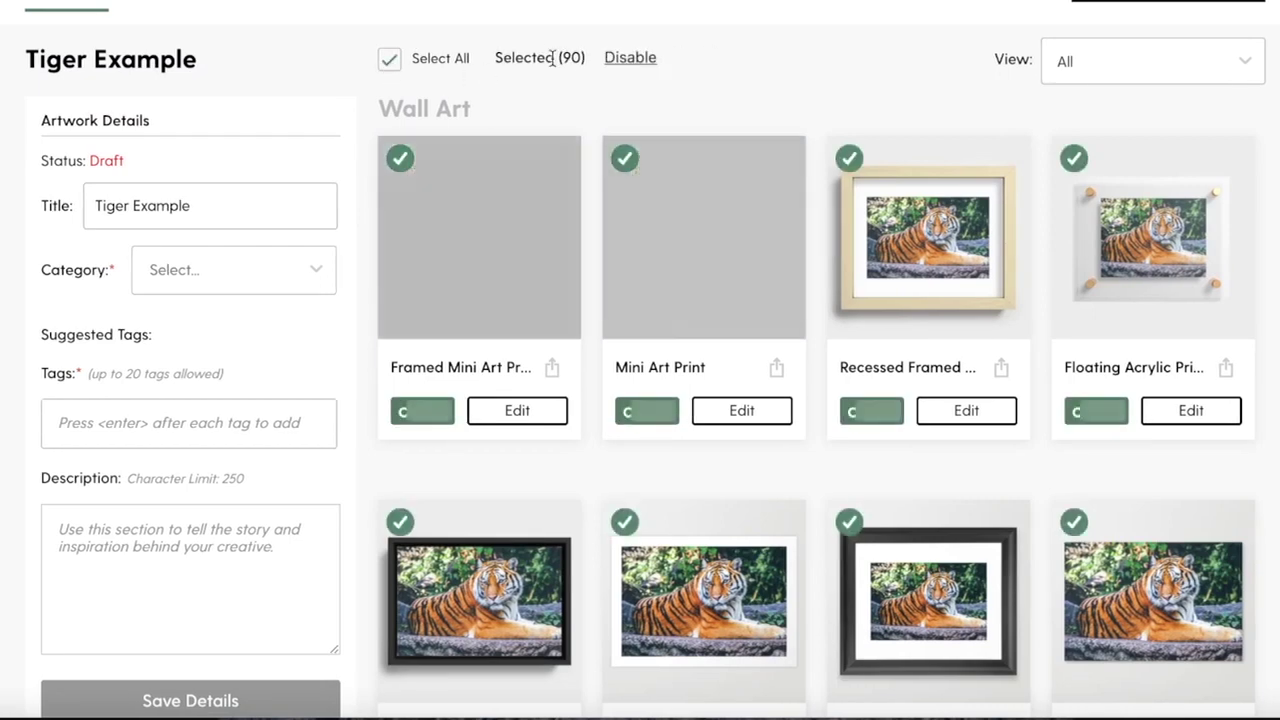
pyautogui.moveTo(496, 57); pyautogui.dragTo(593, 57)
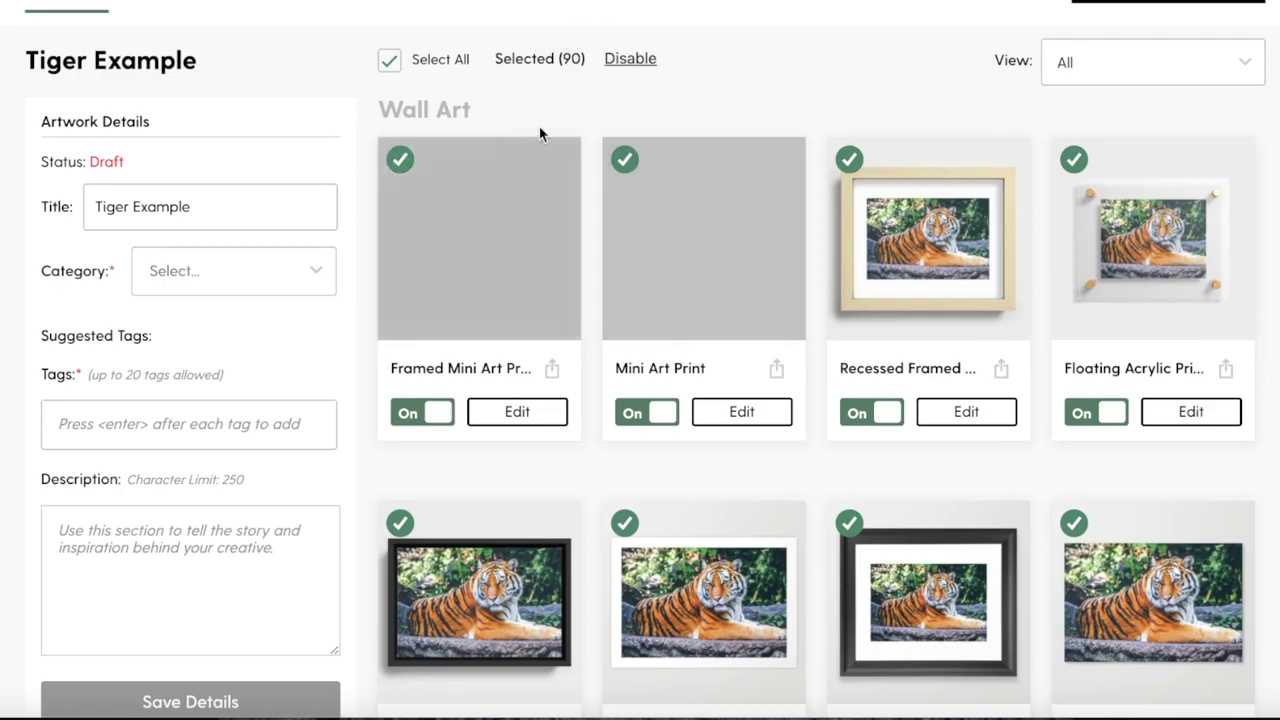
pyautogui.moveTo(513, 58); pyautogui.dragTo(585, 58)
pyautogui.click(519, 60)
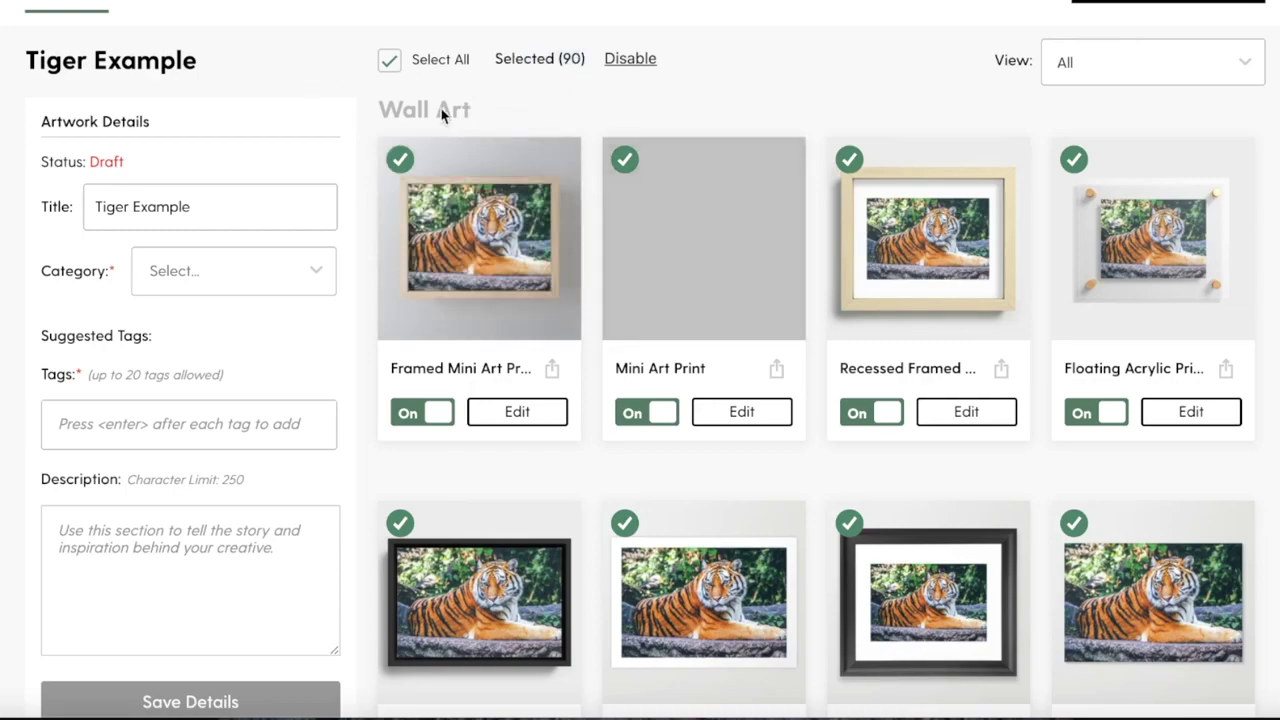
pyautogui.scroll(-10, 762, 209)
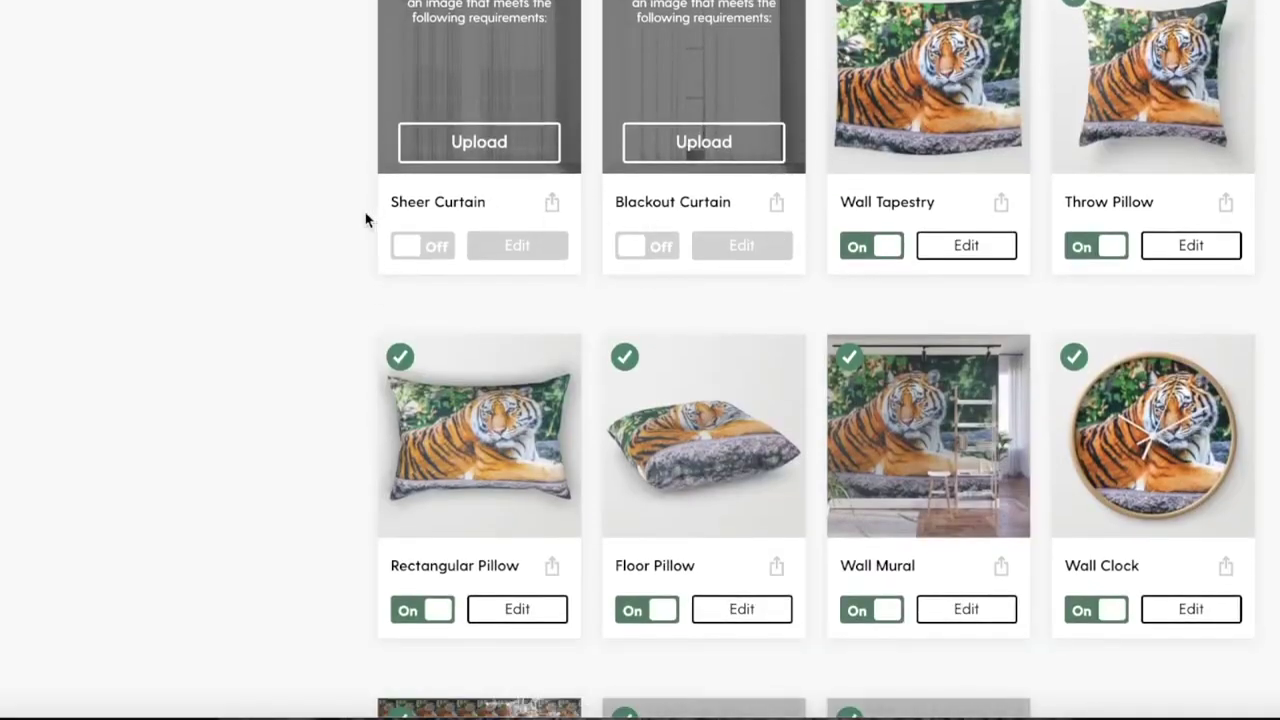
pyautogui.scroll(9, 365, 220)
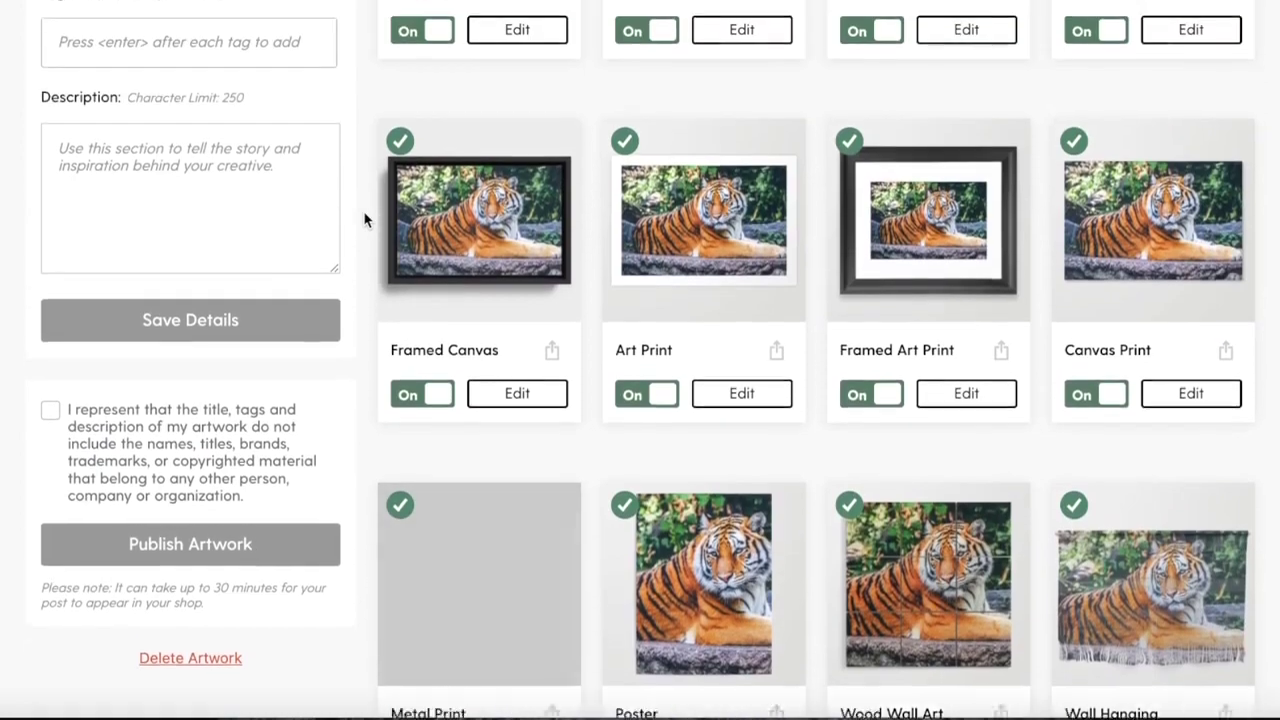
pyautogui.scroll(2, 365, 220)
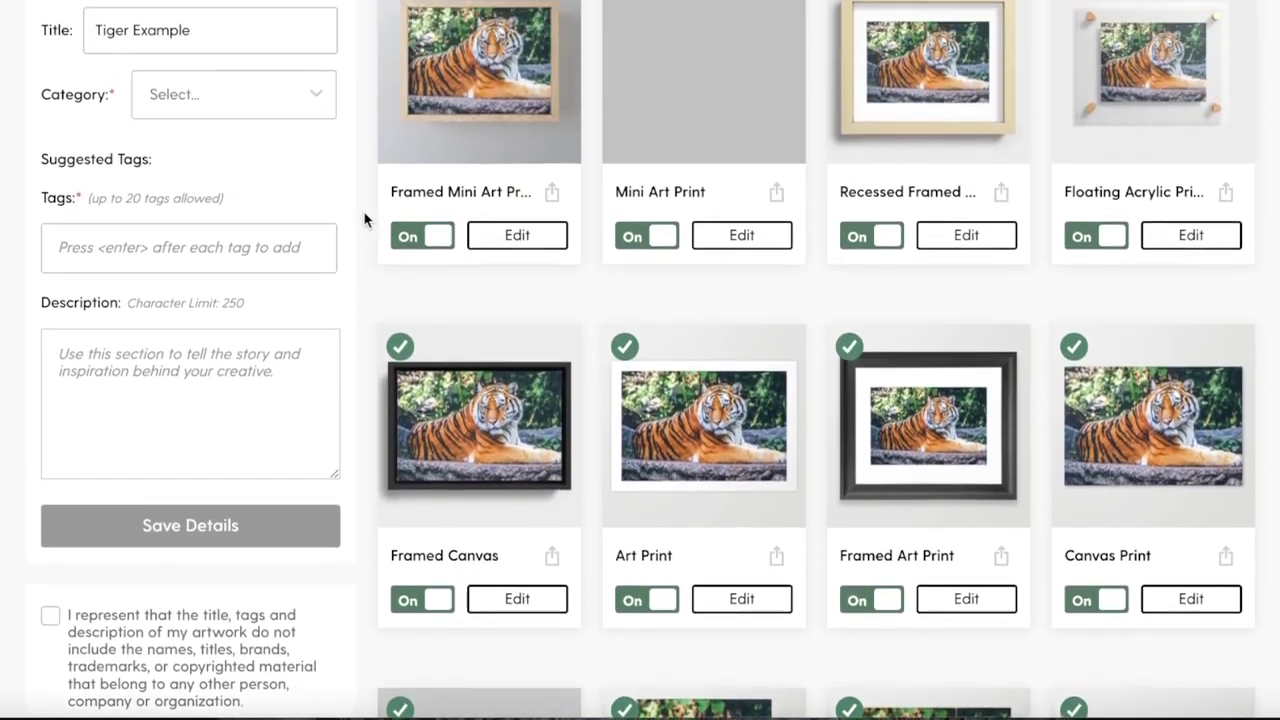
pyautogui.scroll(-1, 365, 220)
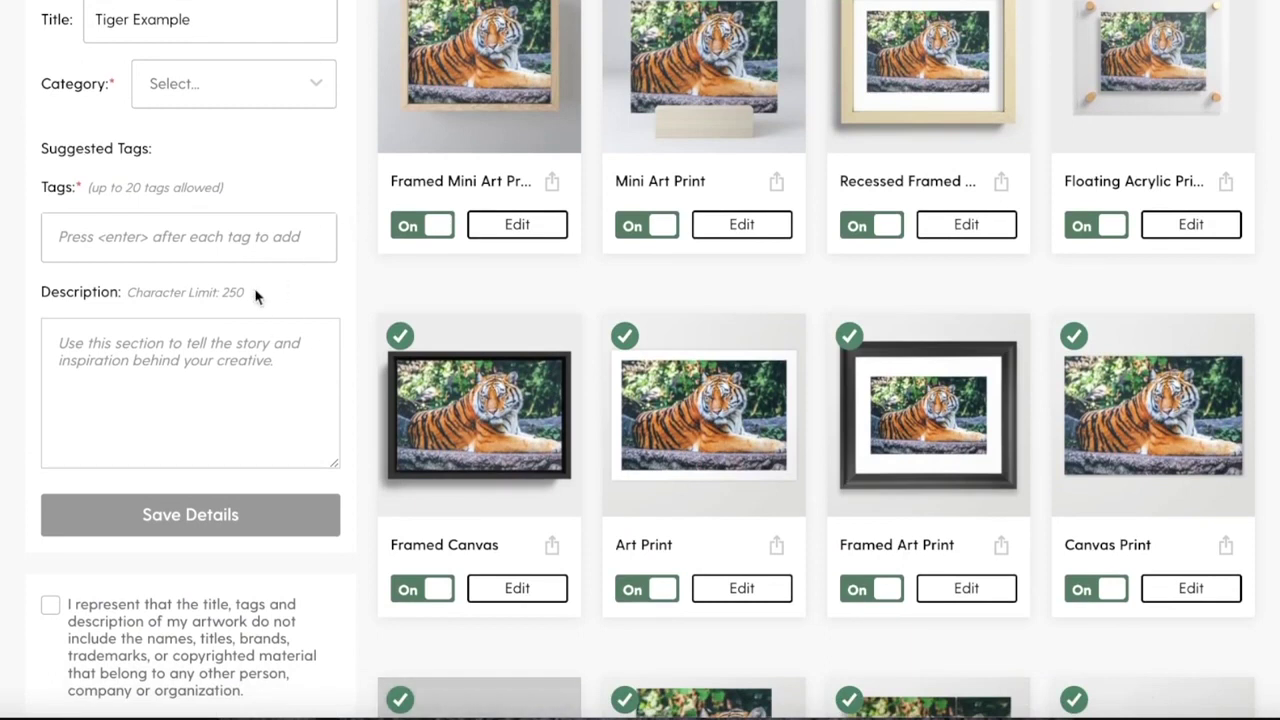
pyautogui.scroll(-10, 431, 345)
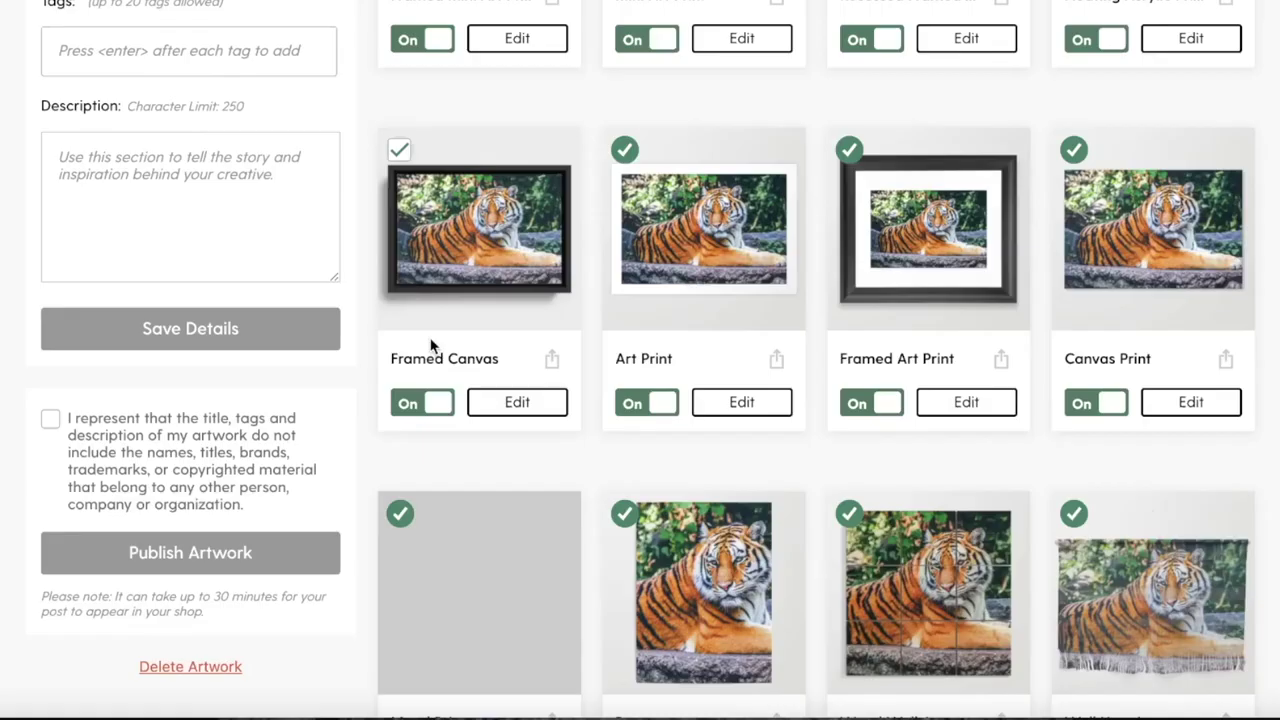
pyautogui.scroll(-15, 433, 337)
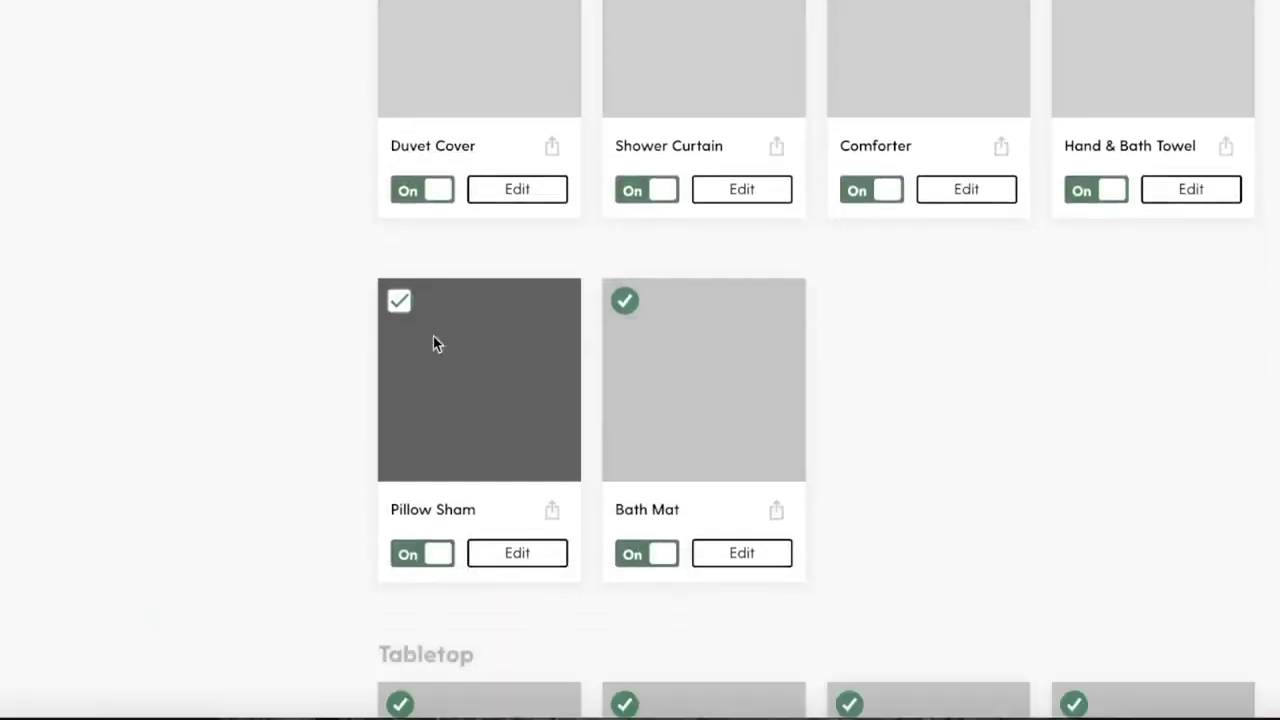
pyautogui.scroll(-12, 432, 341)
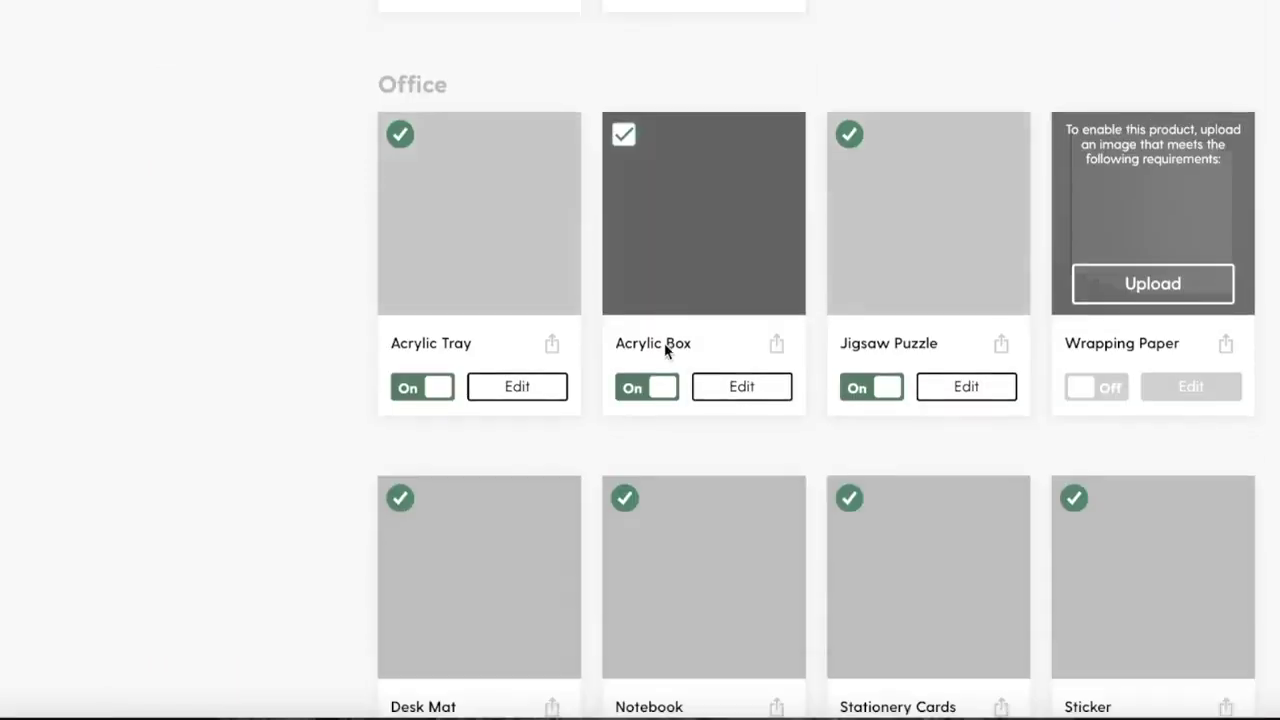
pyautogui.scroll(-10, 782, 390)
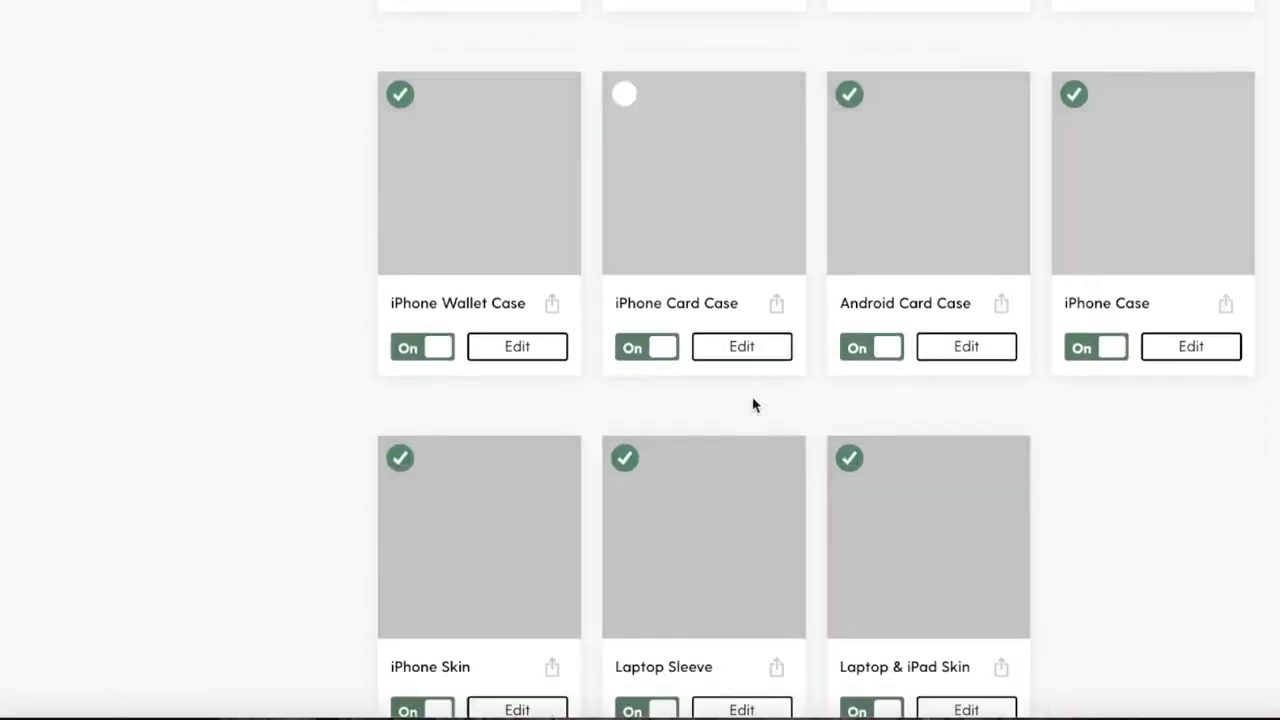
# - Examine the Apparel & Bags and Tech products of Tiger Example, including the socks' upload requirement, and review the previews back to Wall Art
pyautogui.scroll(-7, 719, 404)
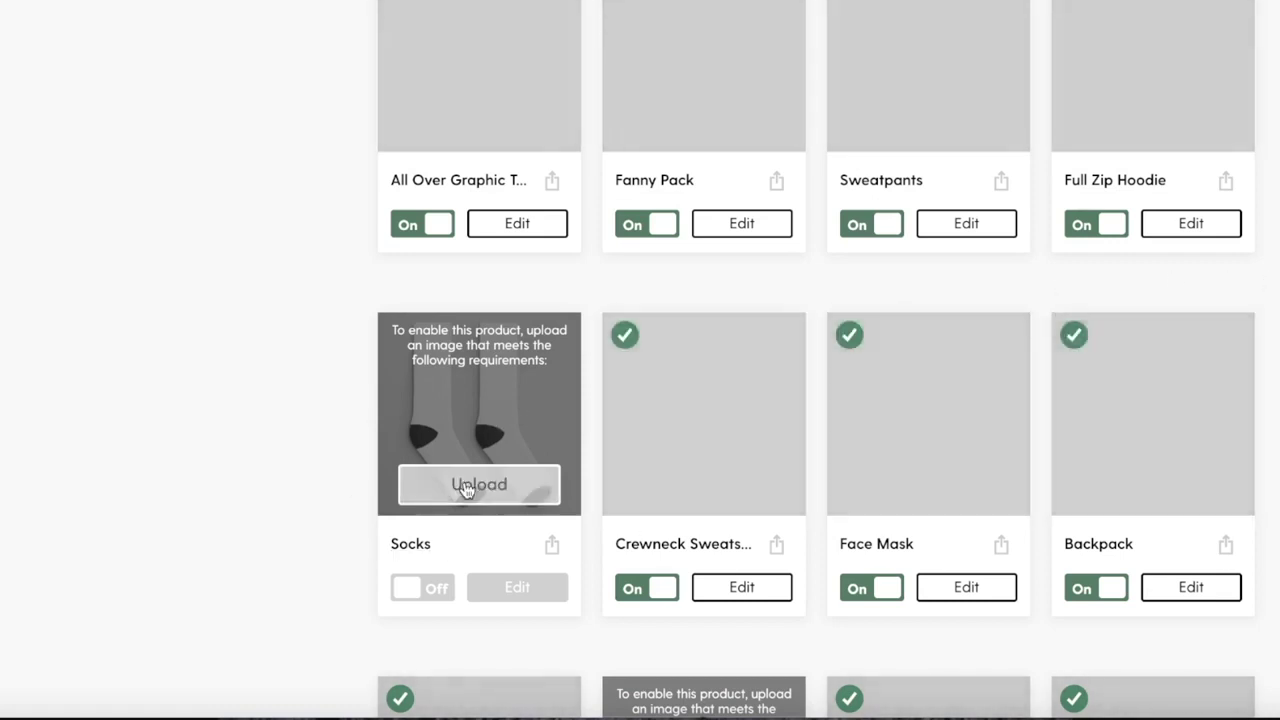
pyautogui.scroll(8, 460, 485)
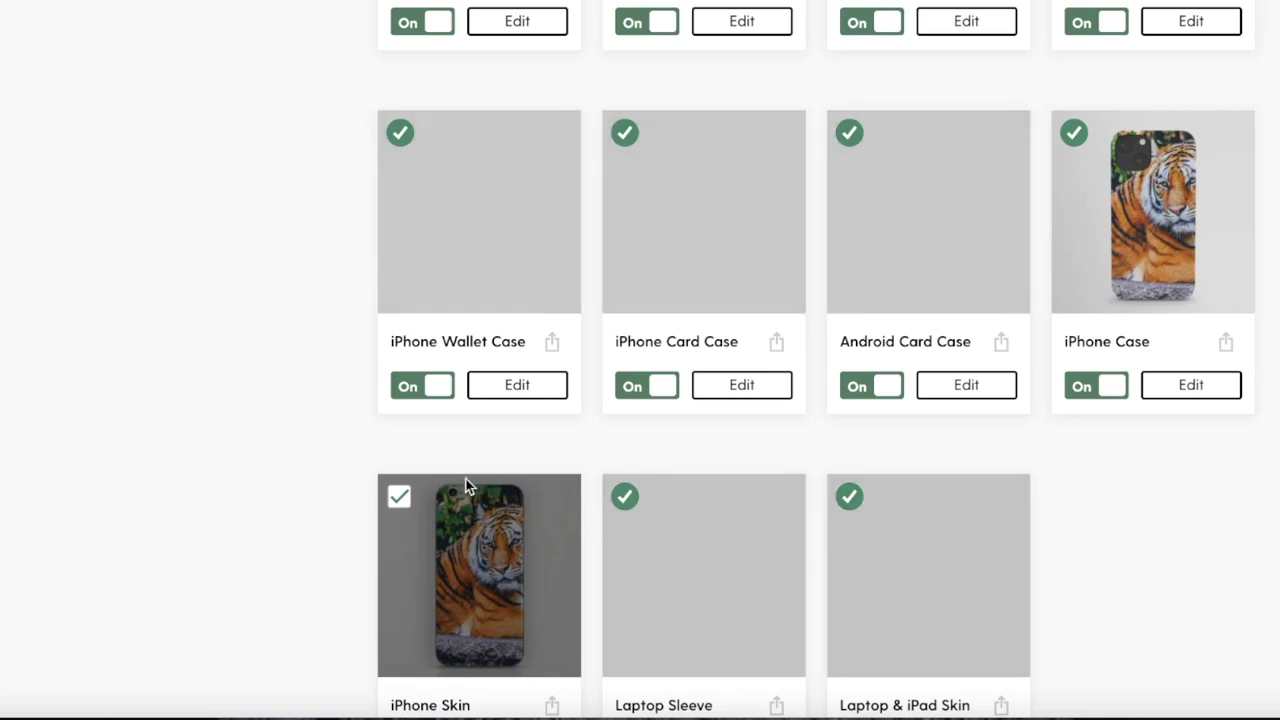
pyautogui.scroll(-5, 529, 460)
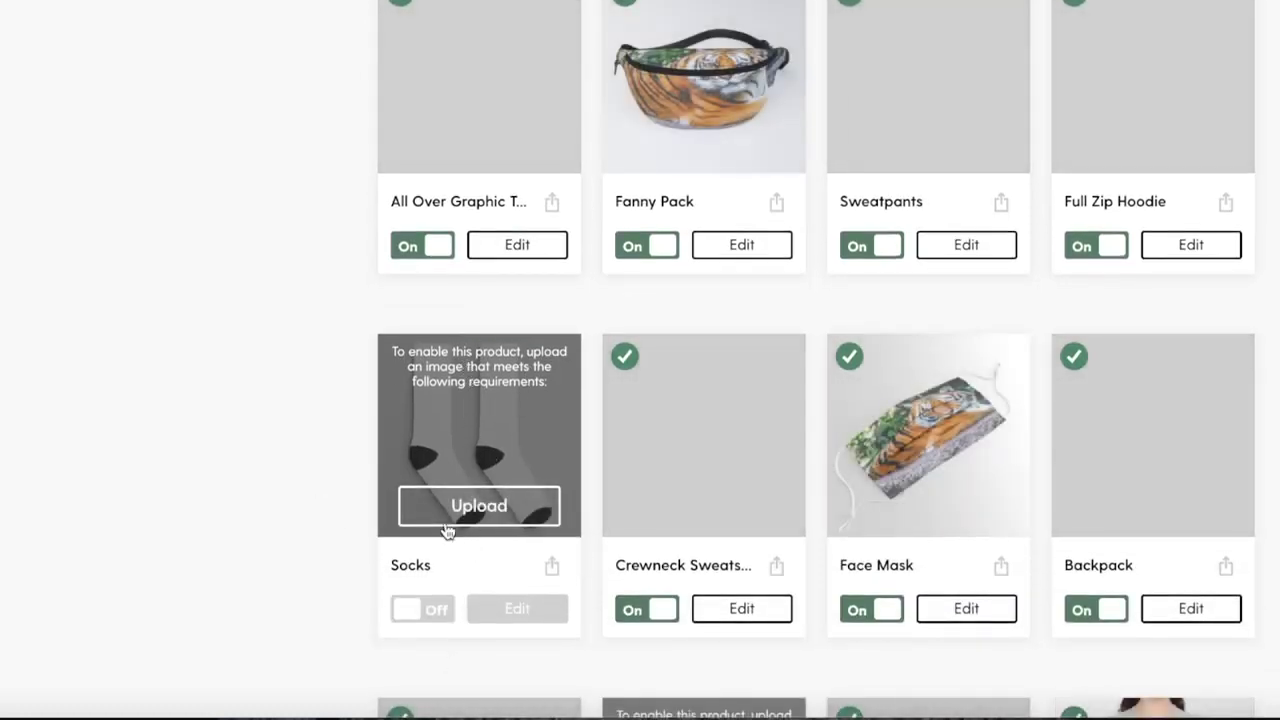
pyautogui.scroll(5, 1110, 428)
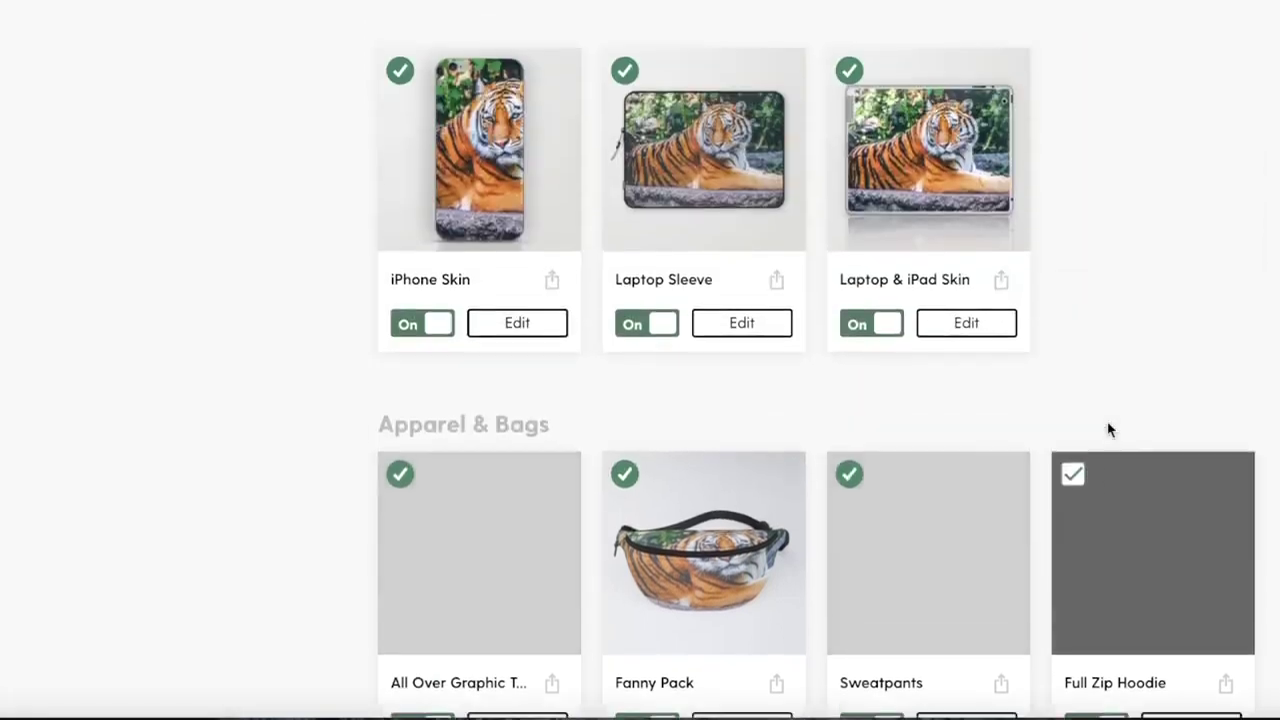
pyautogui.scroll(10, 1257, 420)
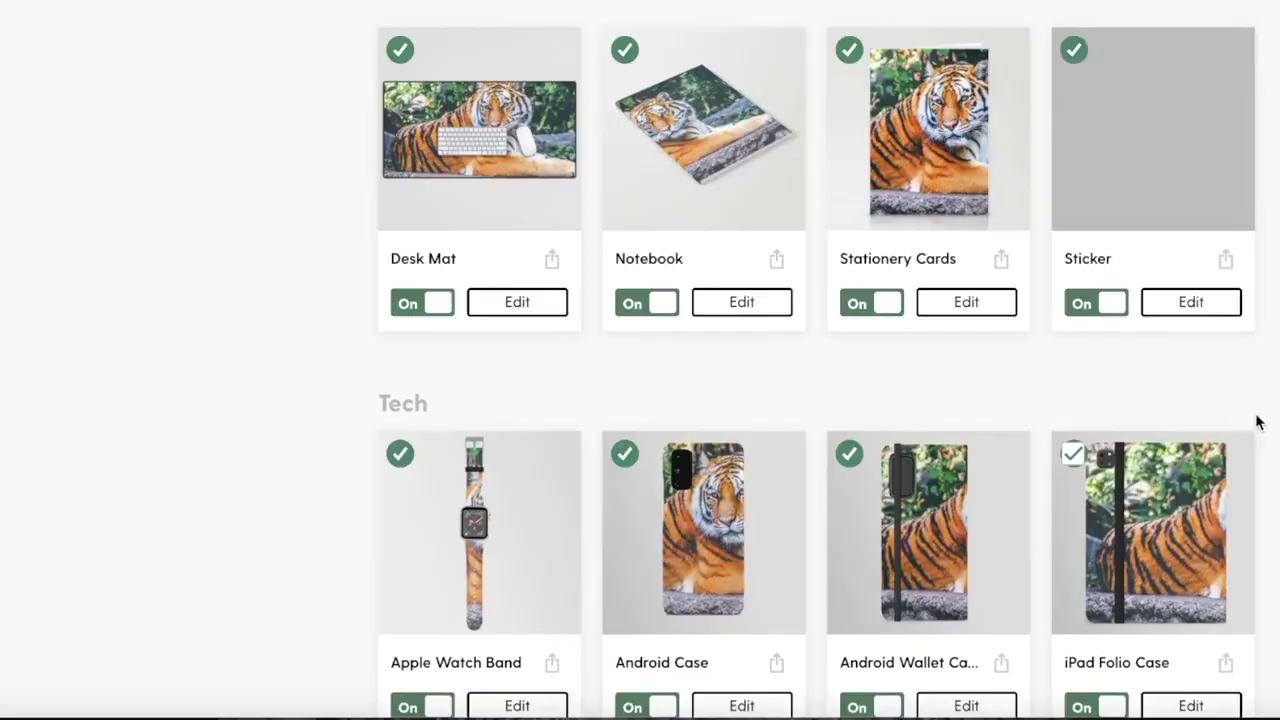
pyautogui.scroll(6, 1232, 425)
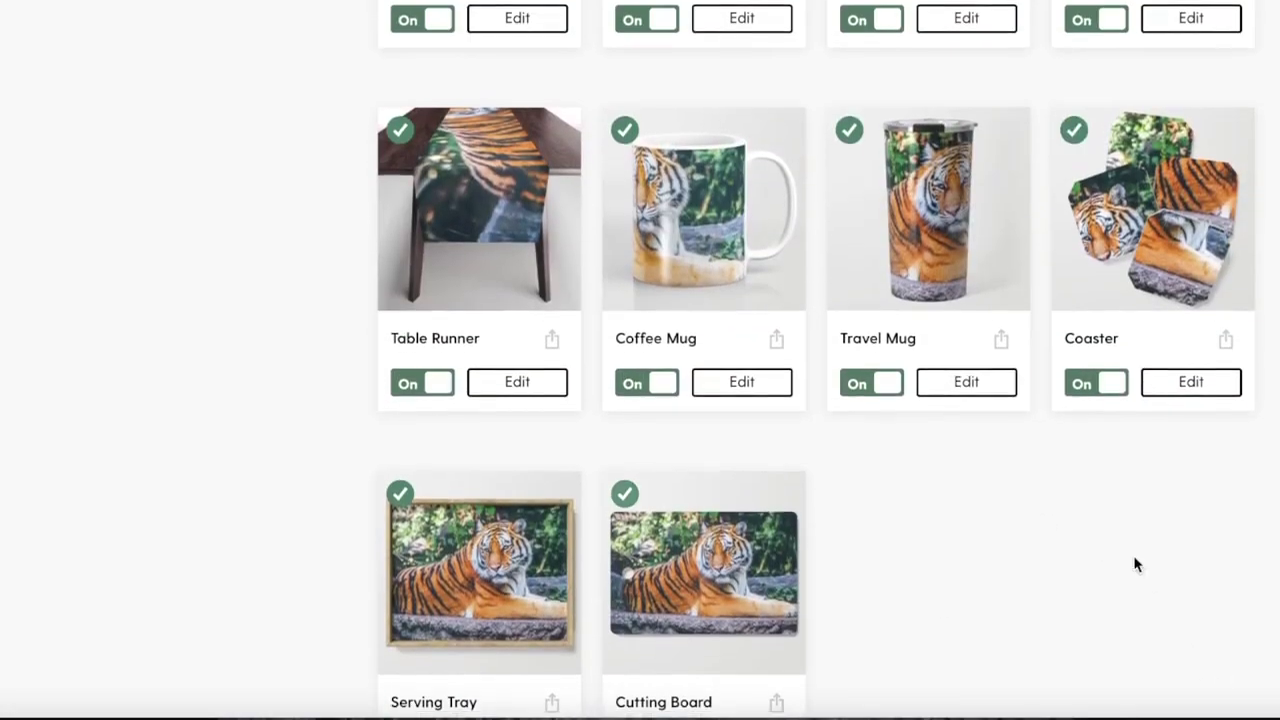
pyautogui.scroll(6, 1107, 405)
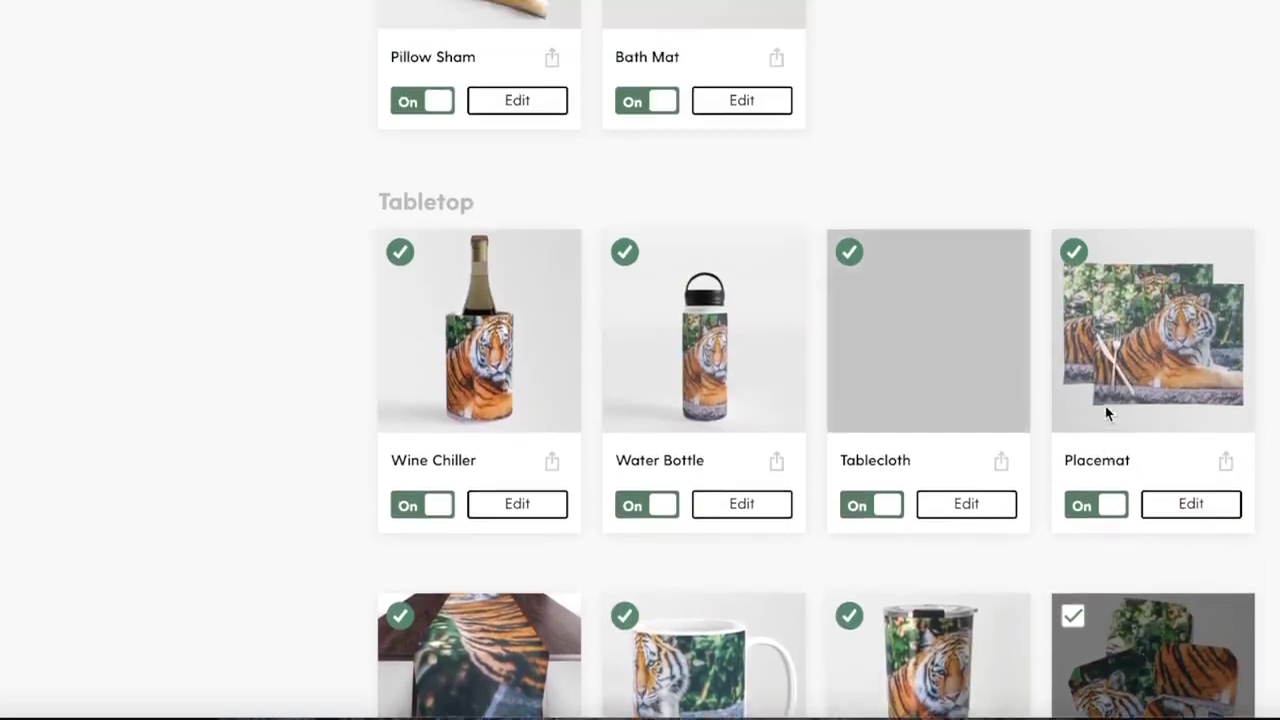
pyautogui.scroll(10, 959, 413)
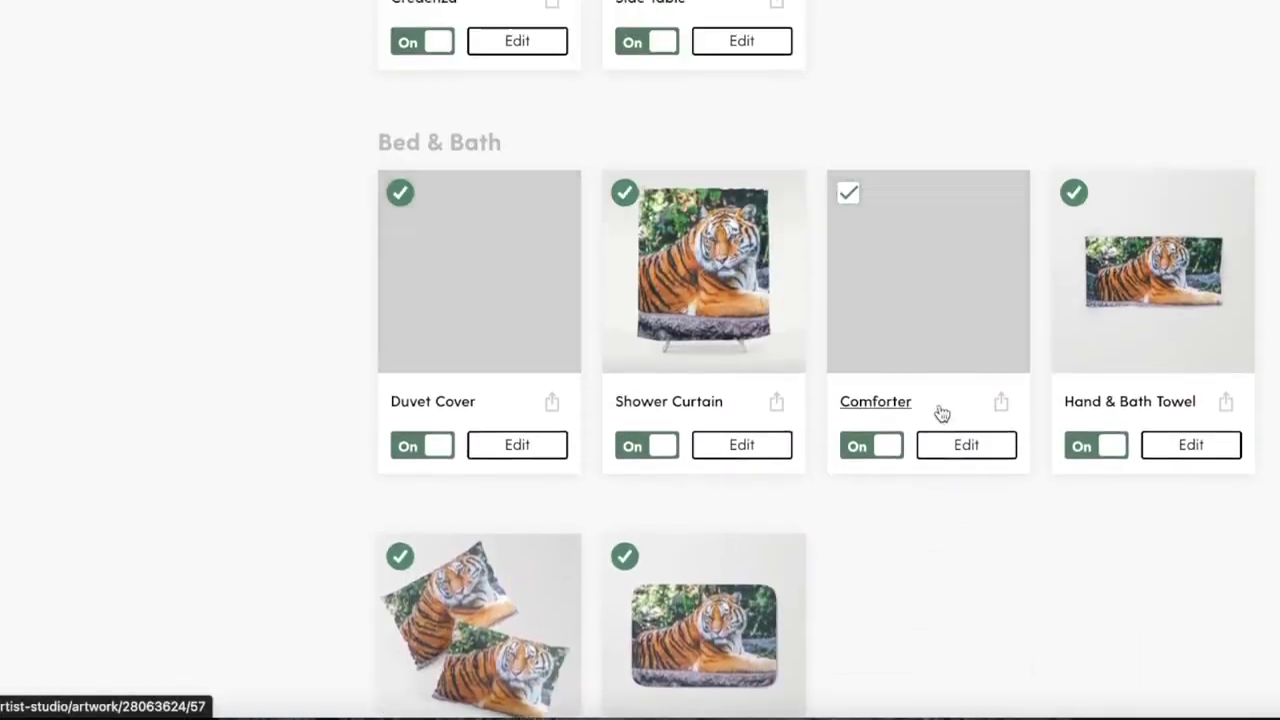
pyautogui.scroll(15, 939, 410)
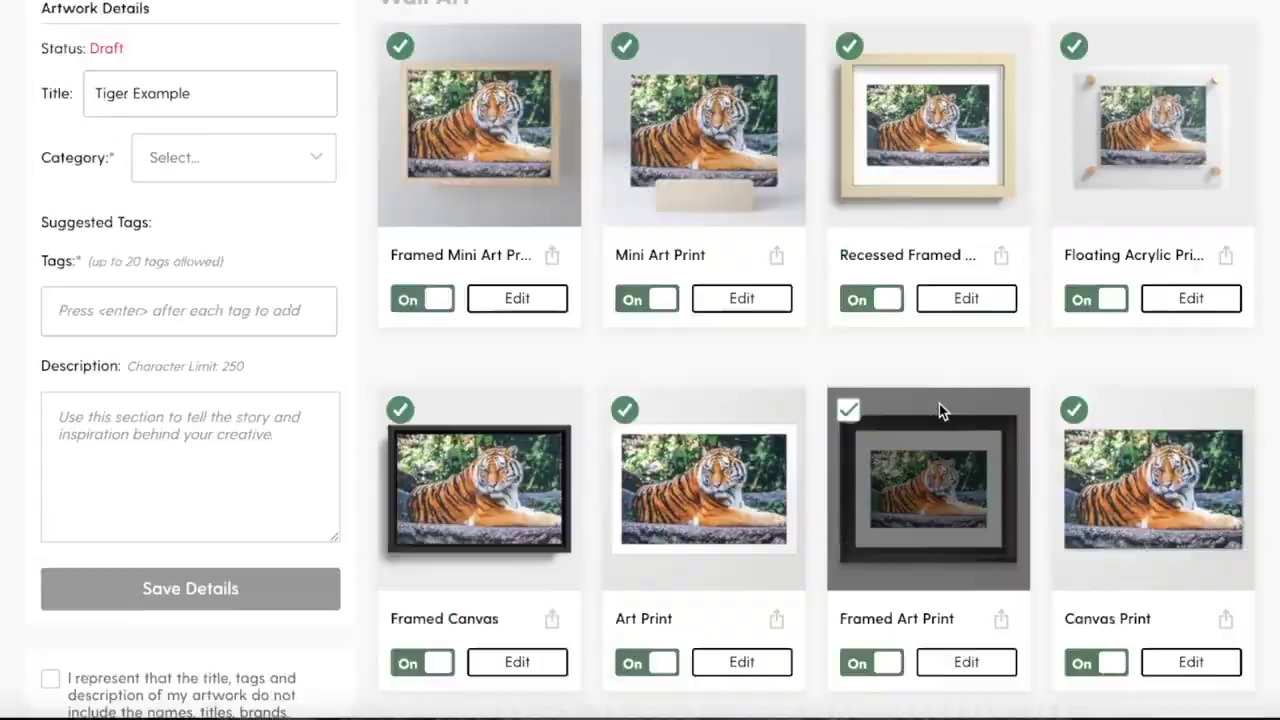
pyautogui.scroll(-2, 544, 299)
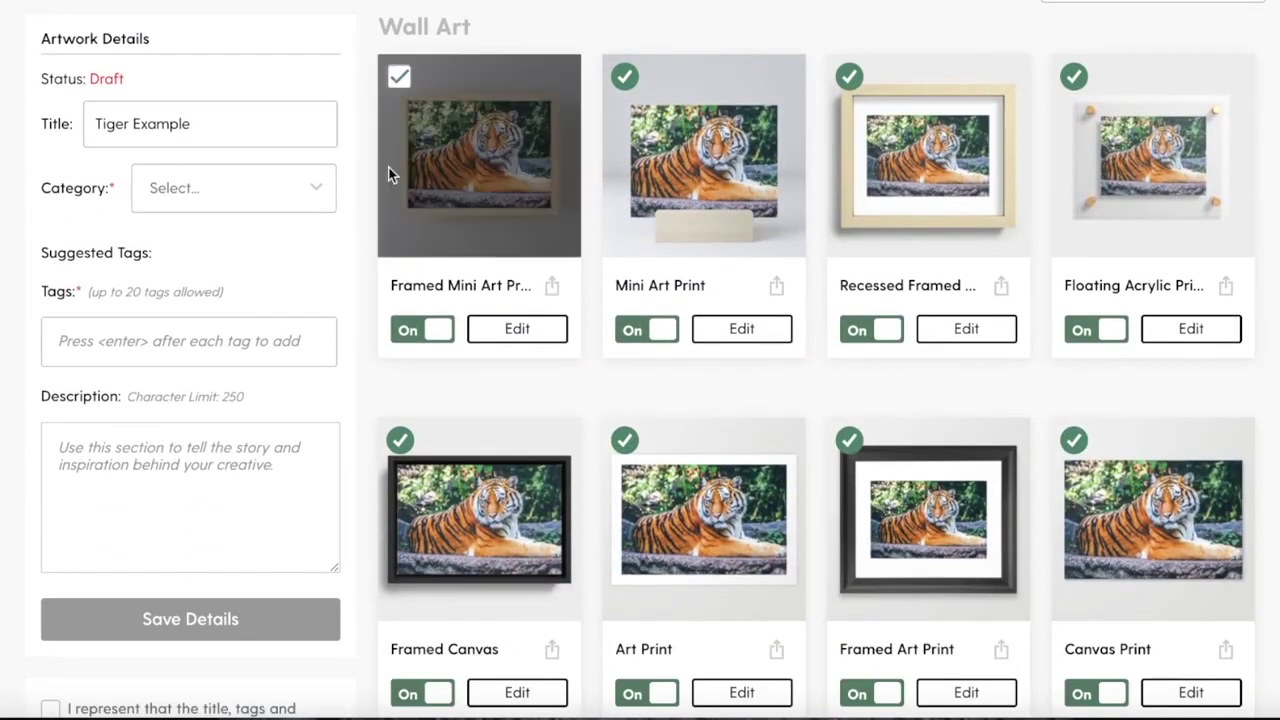
# - Examine the Tiger Example previews and on/off status of the Home Decor, Furniture and Bed & Bath products
pyautogui.scroll(-14, 487, 62)
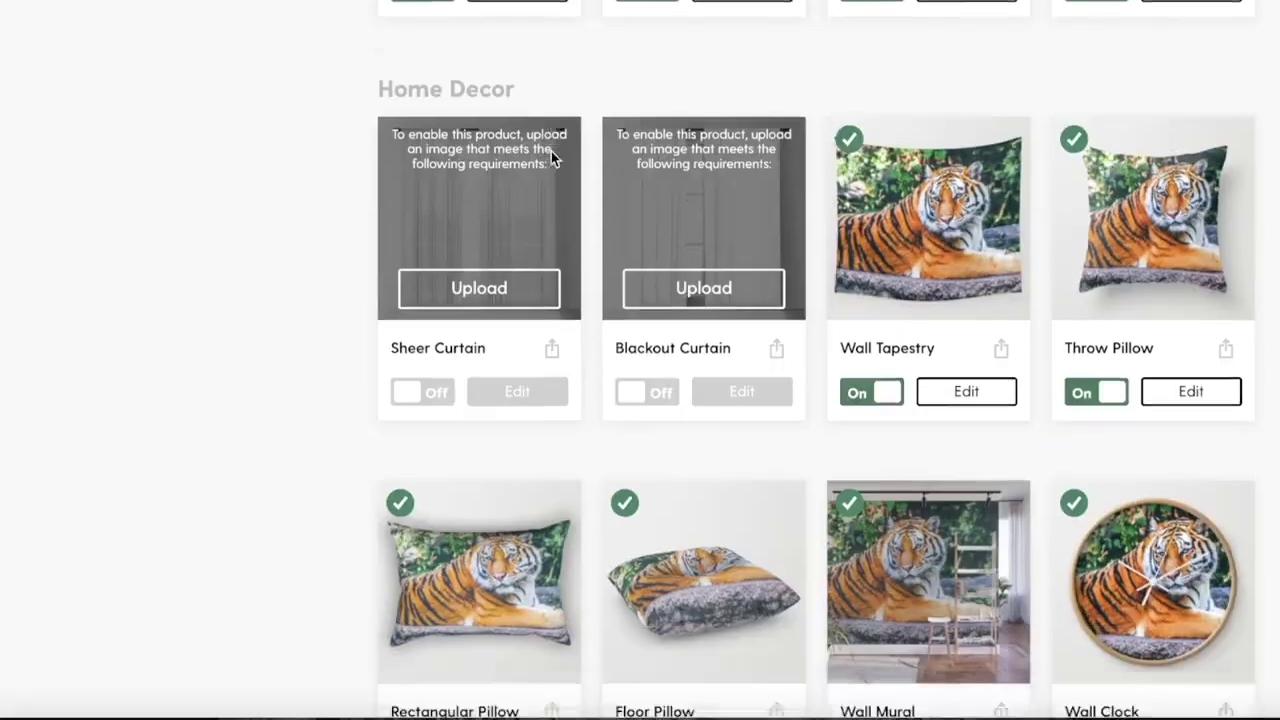
pyautogui.scroll(1, 440, 110)
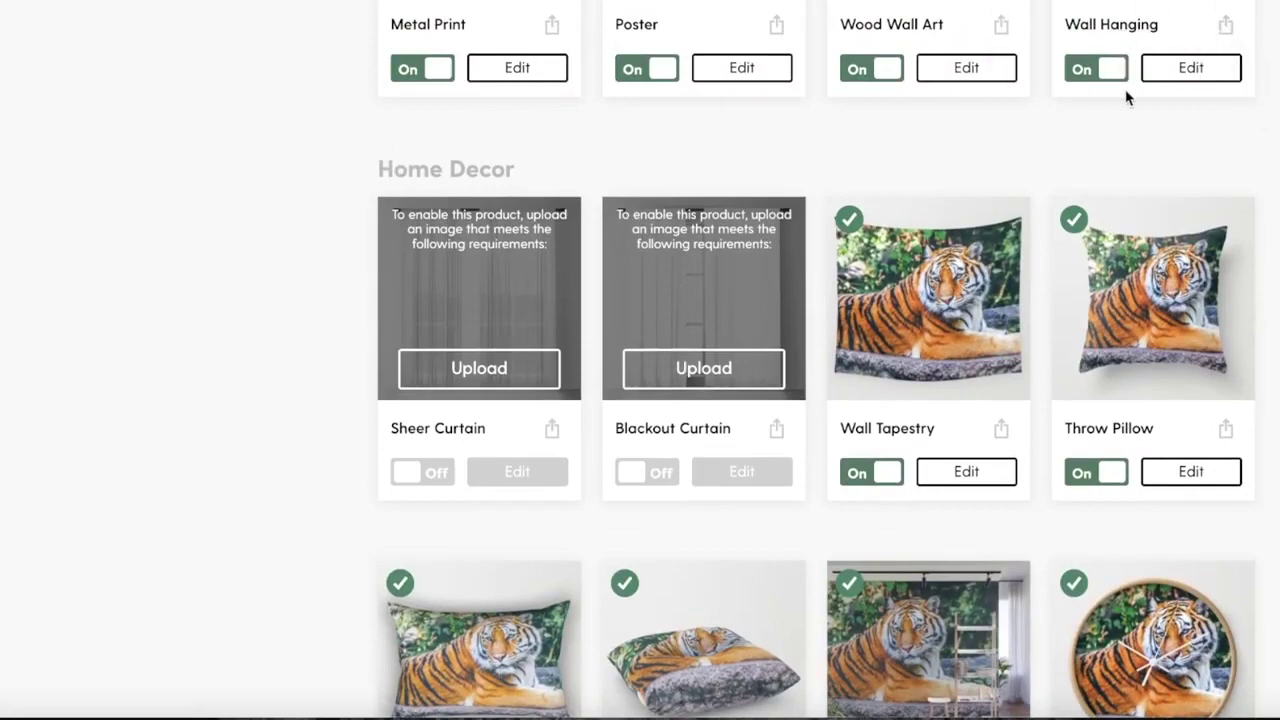
pyautogui.scroll(-7, 1127, 88)
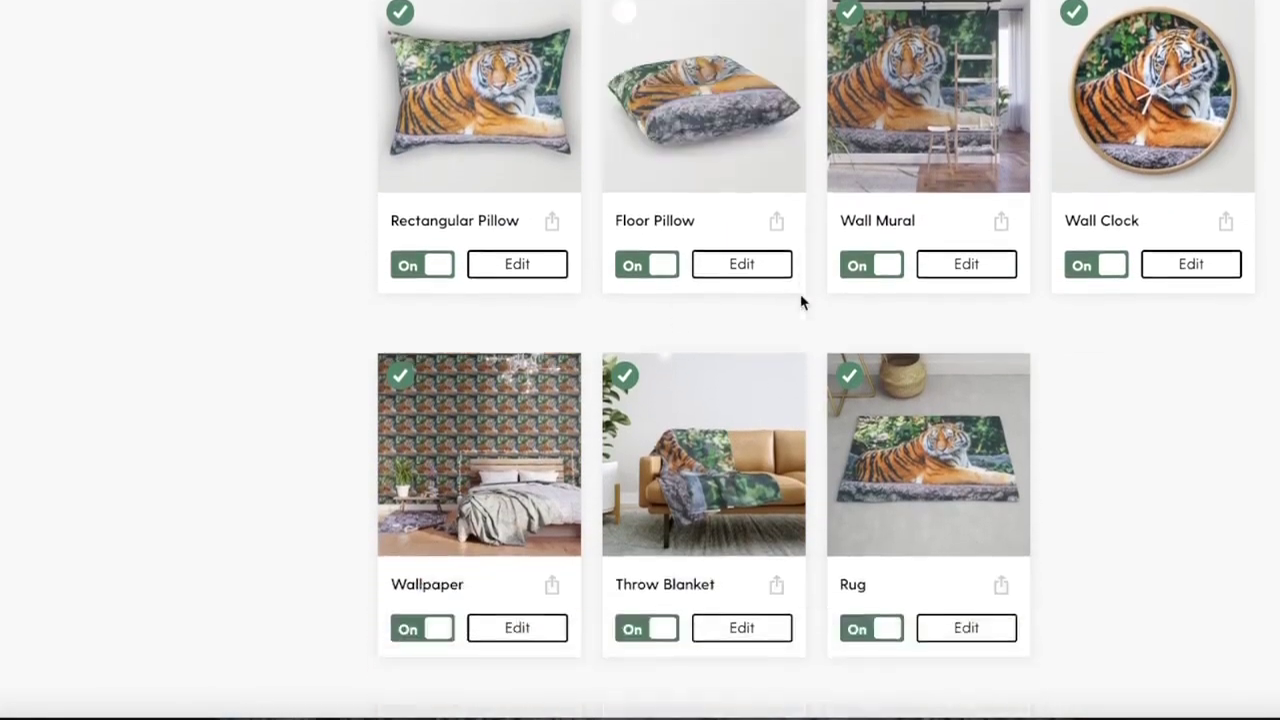
pyautogui.scroll(-7, 780, 246)
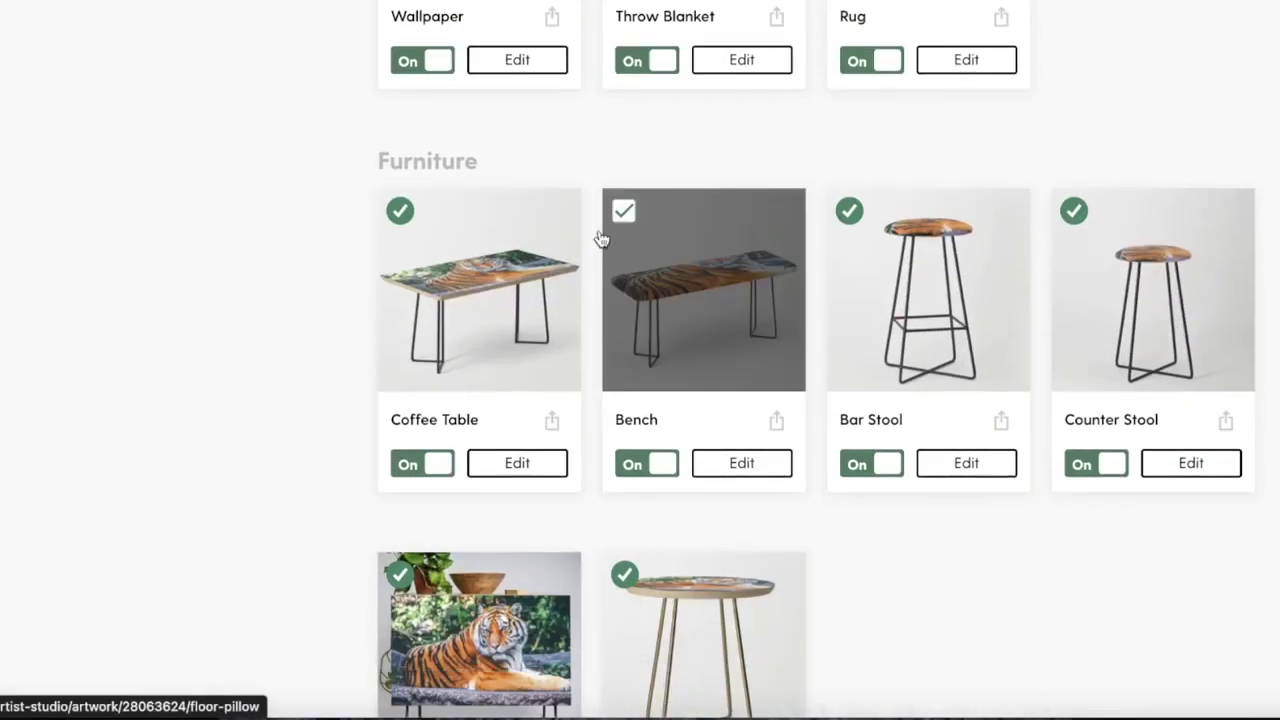
pyautogui.scroll(-13, 970, 340)
pyautogui.scroll(20, 900, 300)
pyautogui.scroll(-20, 840, 278)
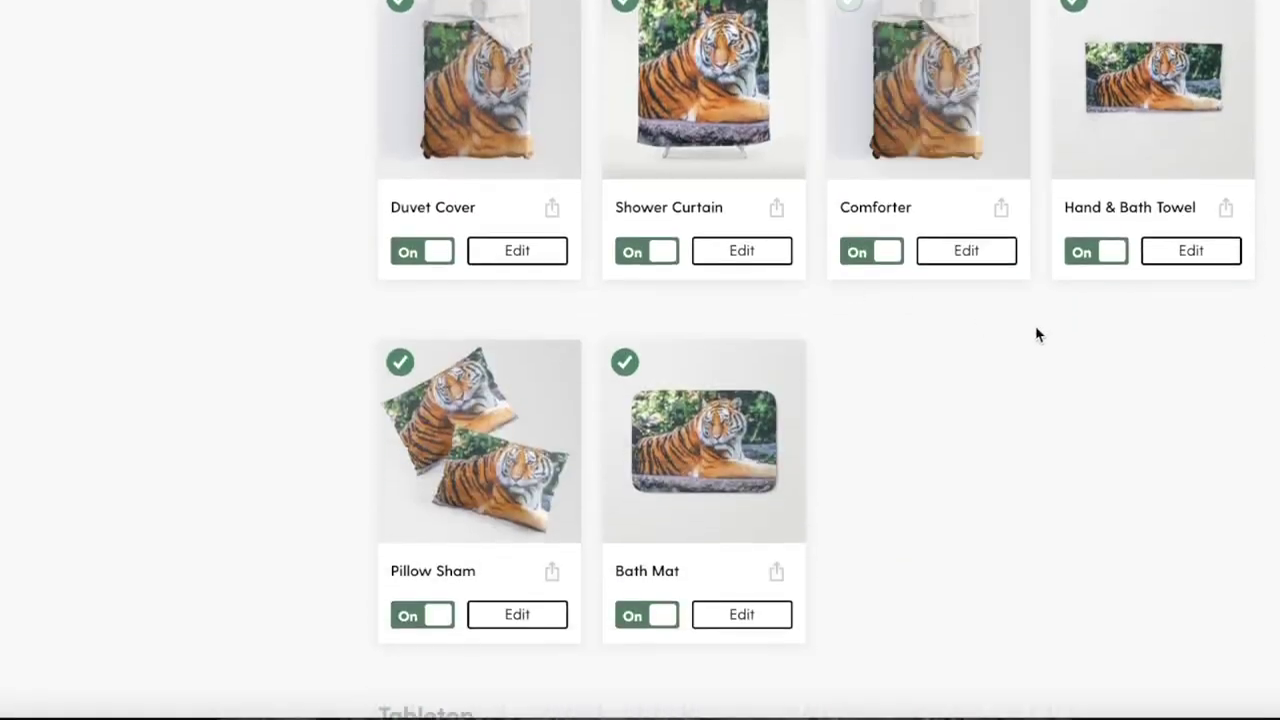
pyautogui.scroll(-5, 1058, 279)
pyautogui.scroll(-6, 1054, 277)
pyautogui.scroll(12, 1040, 284)
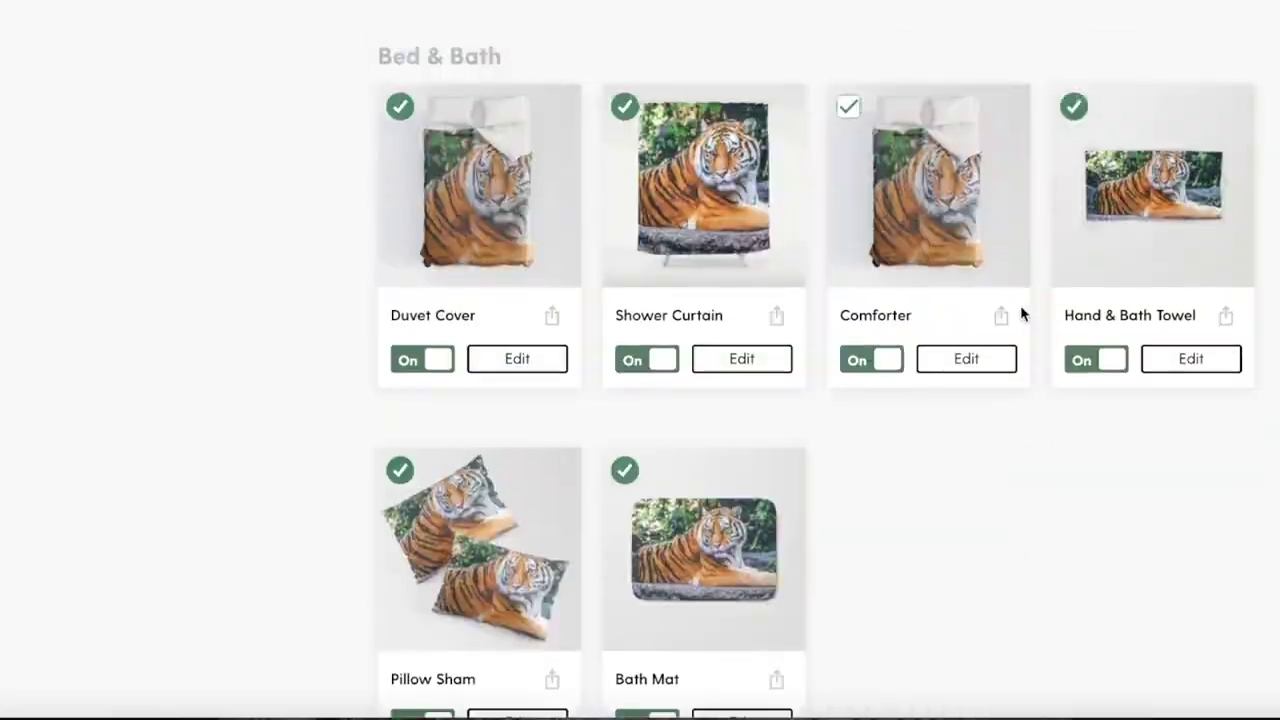
# - Check the Tabletop product previews, including the tablecloth and serving tray, and return through Home Decor to the Wall Art products
pyautogui.scroll(-10, 668, 393)
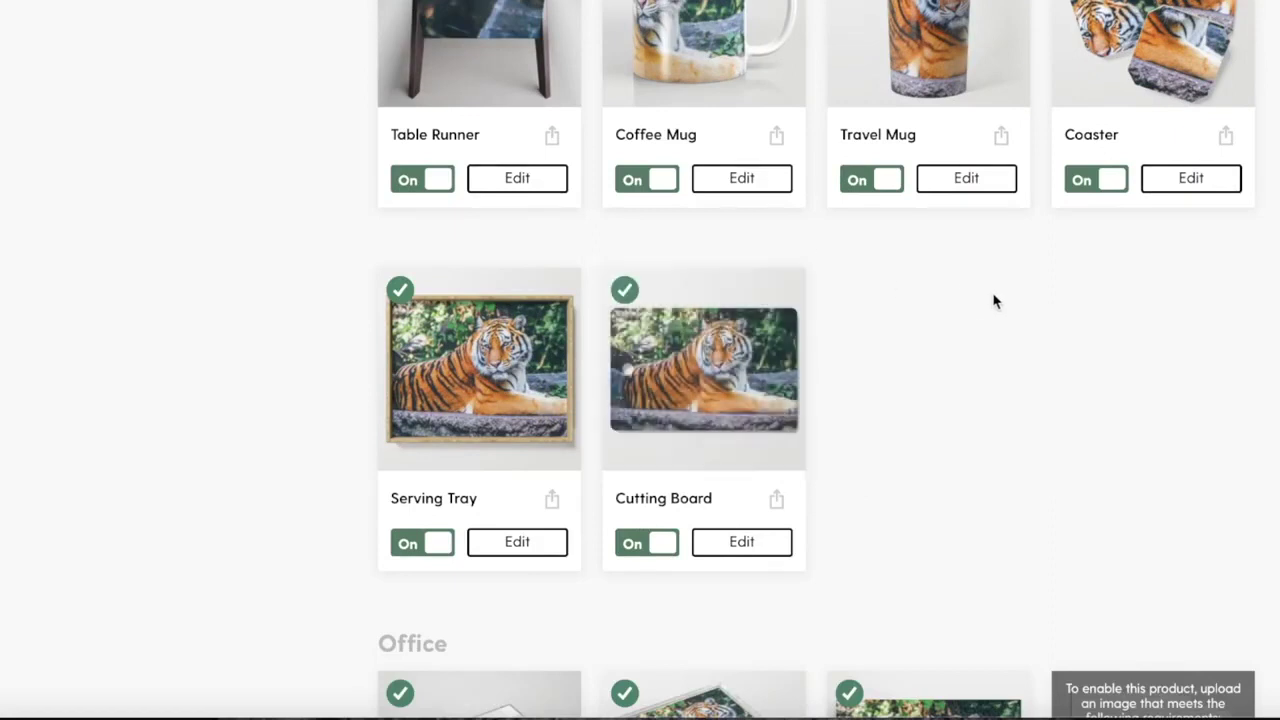
pyautogui.scroll(6, 990, 298)
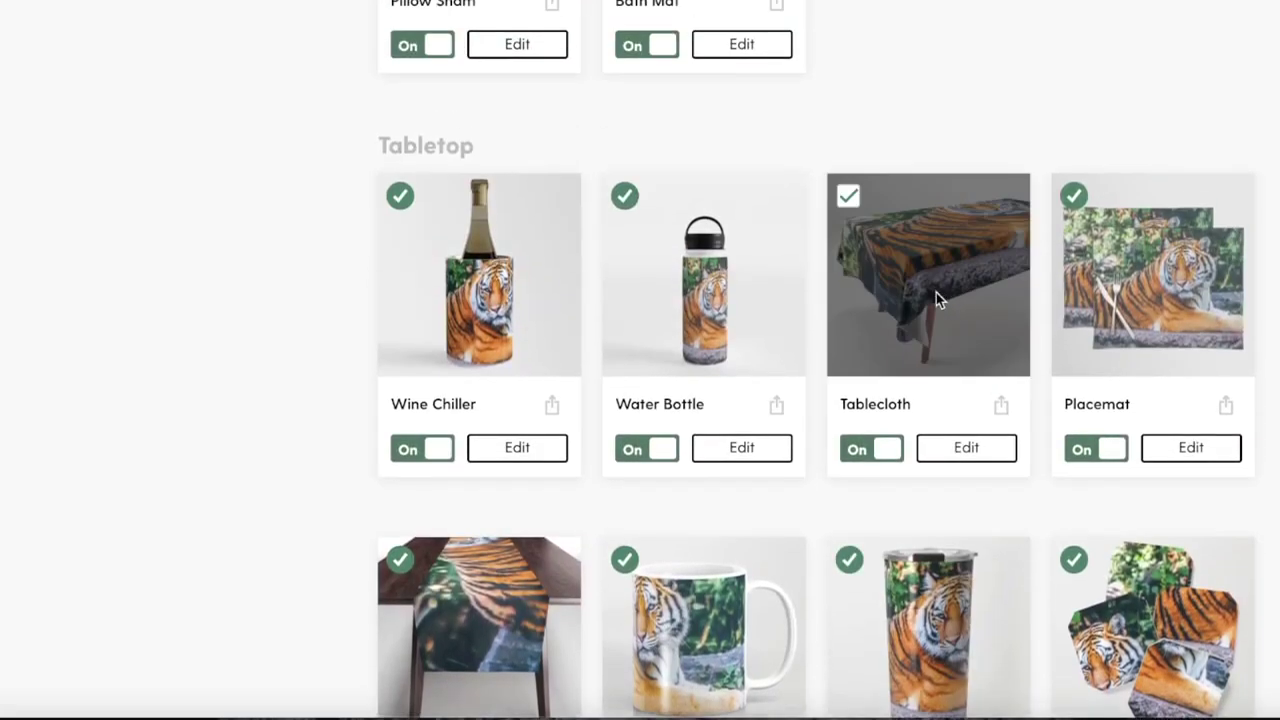
pyautogui.scroll(20, 919, 303)
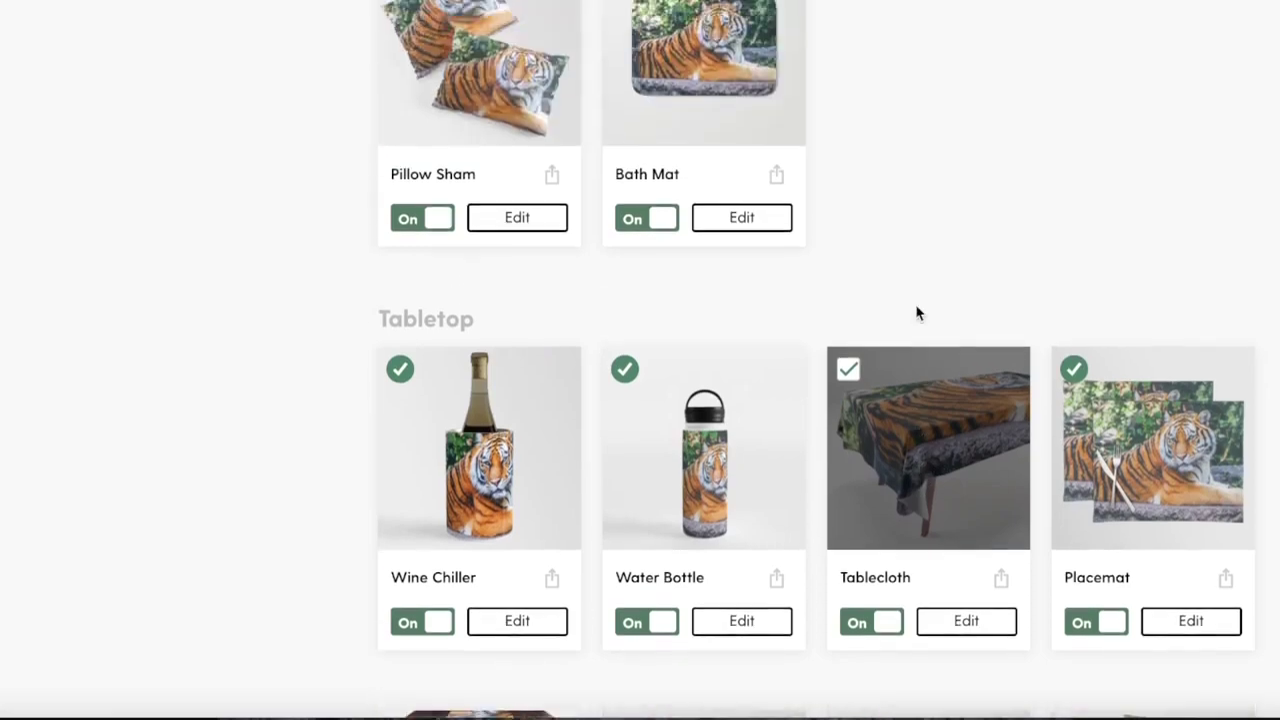
pyautogui.scroll(8, 915, 312)
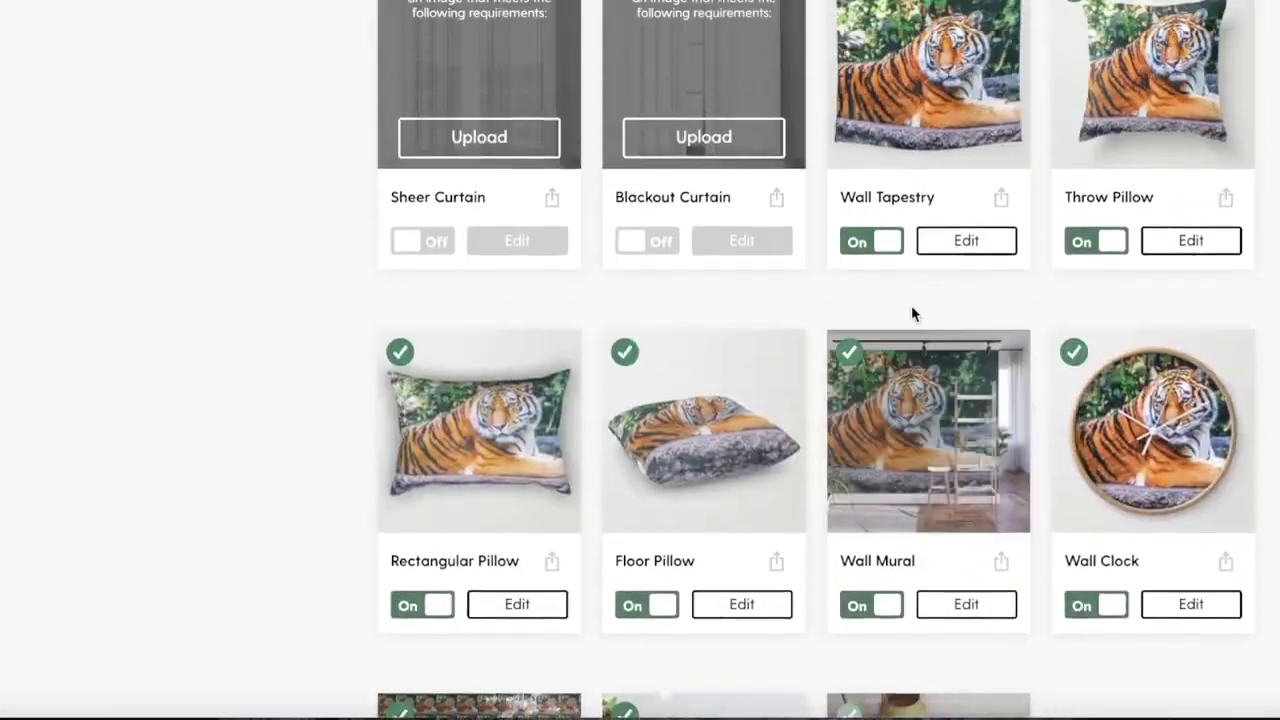
pyautogui.scroll(-2, 911, 313)
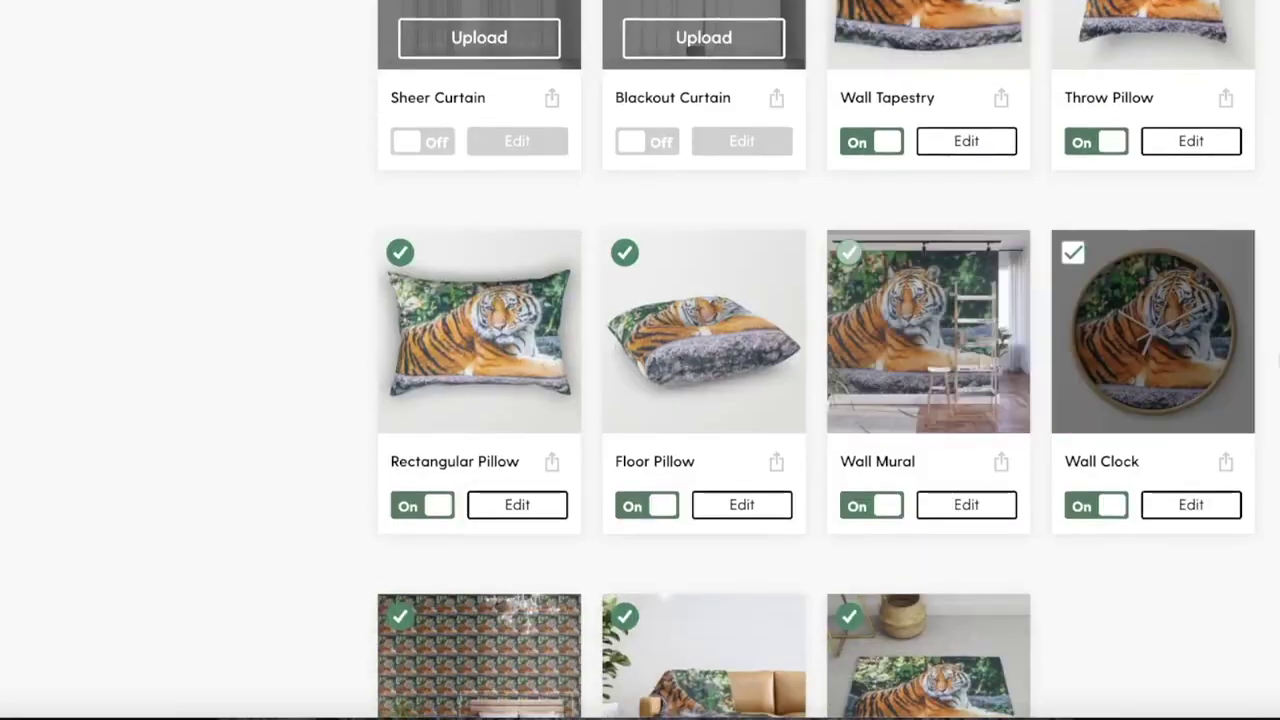
pyautogui.scroll(10, 822, 315)
pyautogui.scroll(5, 1005, 260)
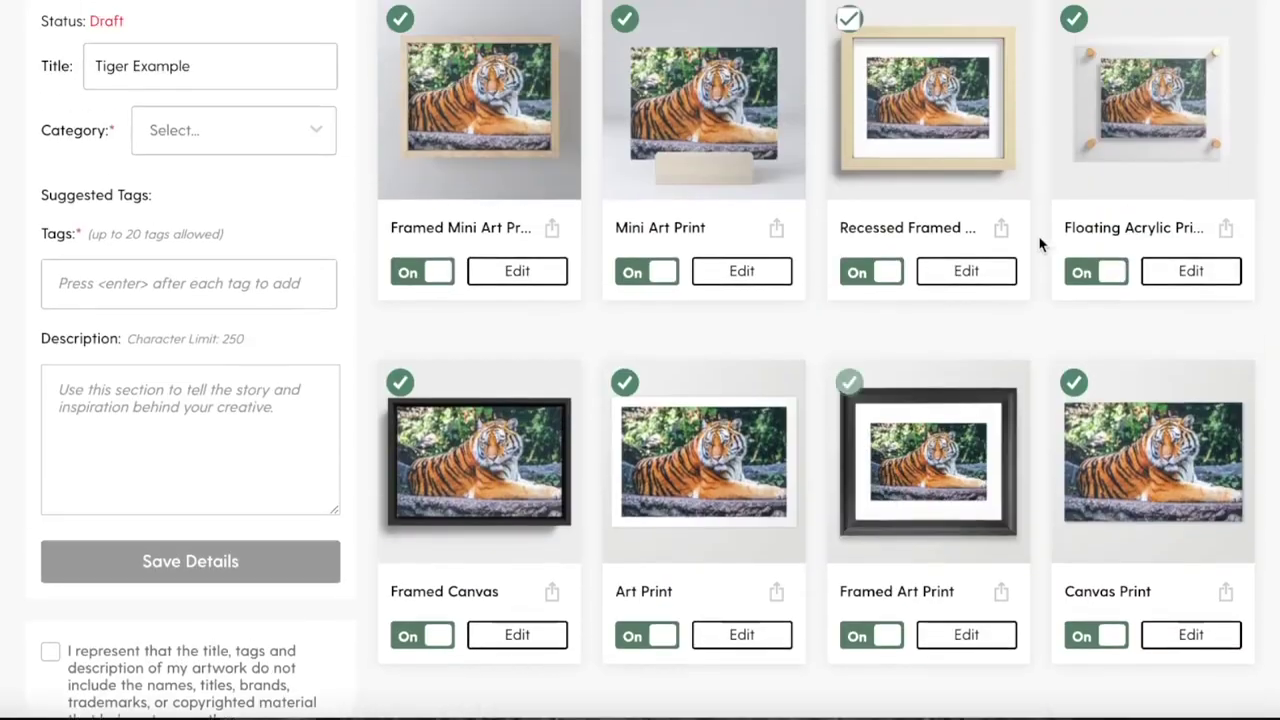
# - Review the artwork details and publishing section, and look through the product previews from Wall Art down to the Tech cases
pyautogui.scroll(-2, 860, 346)
pyautogui.click(870, 346)
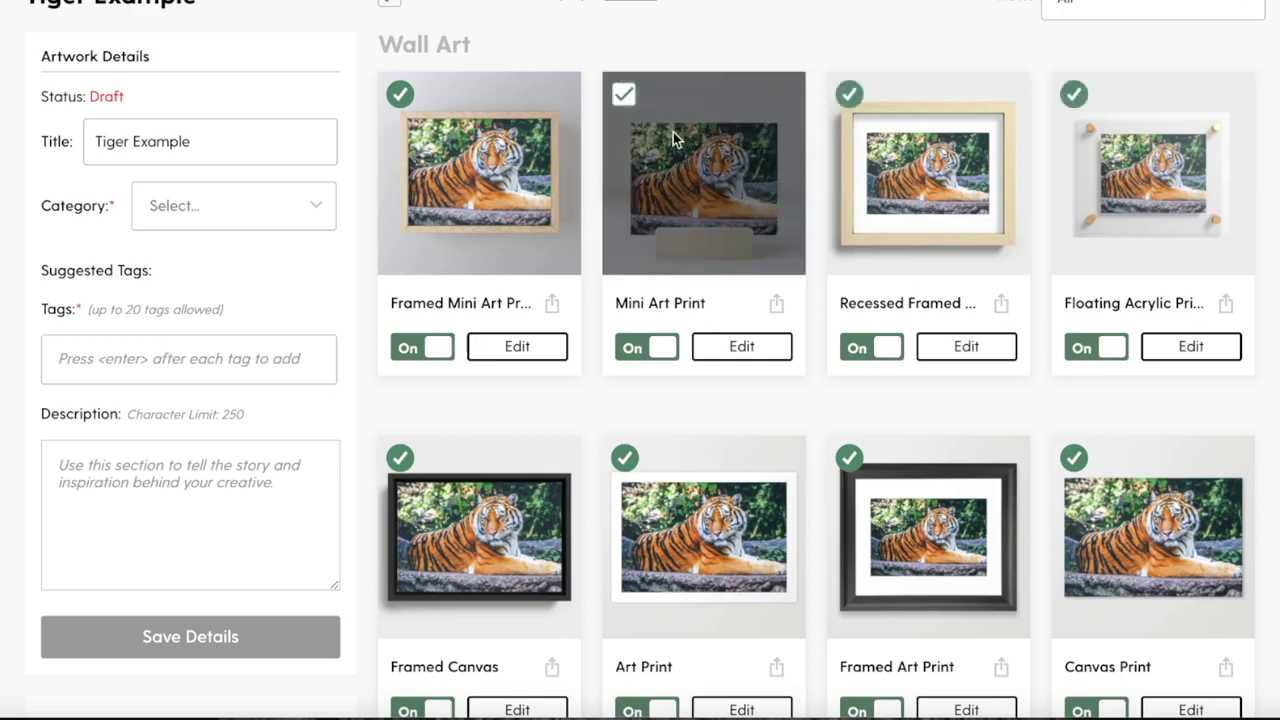
pyautogui.scroll(-1, 606, 134)
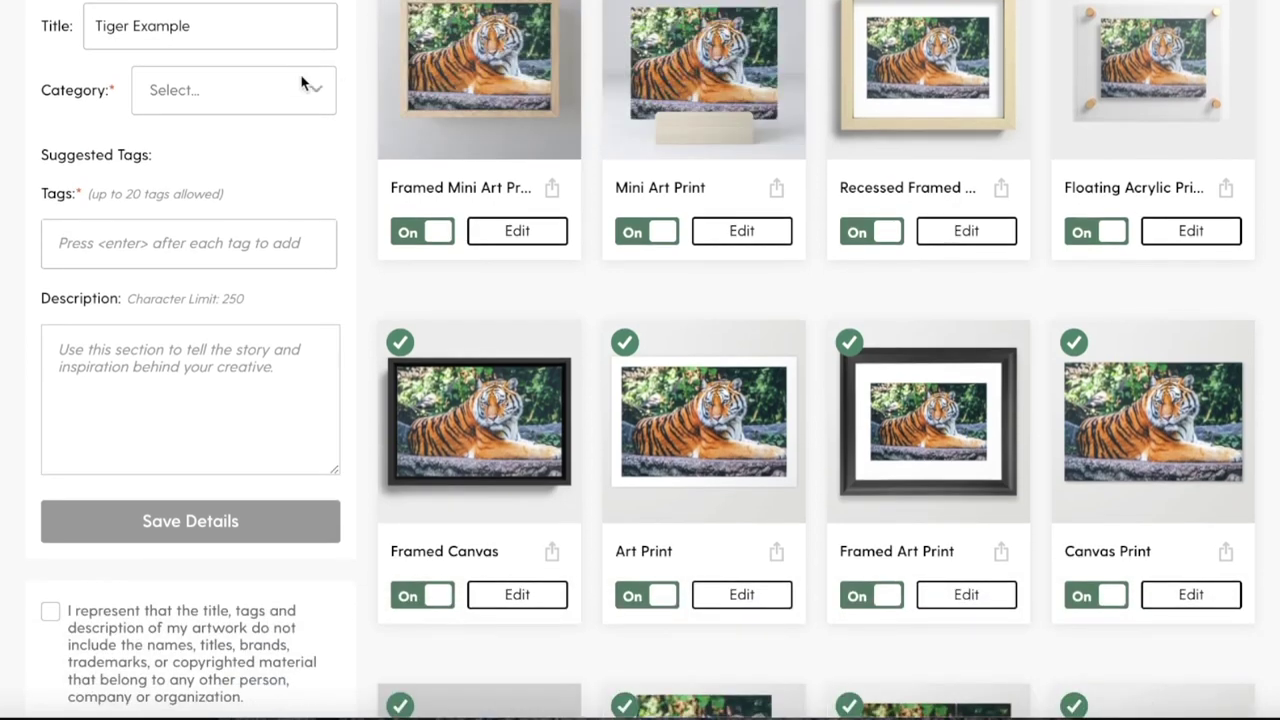
pyautogui.scroll(-6, 1083, 118)
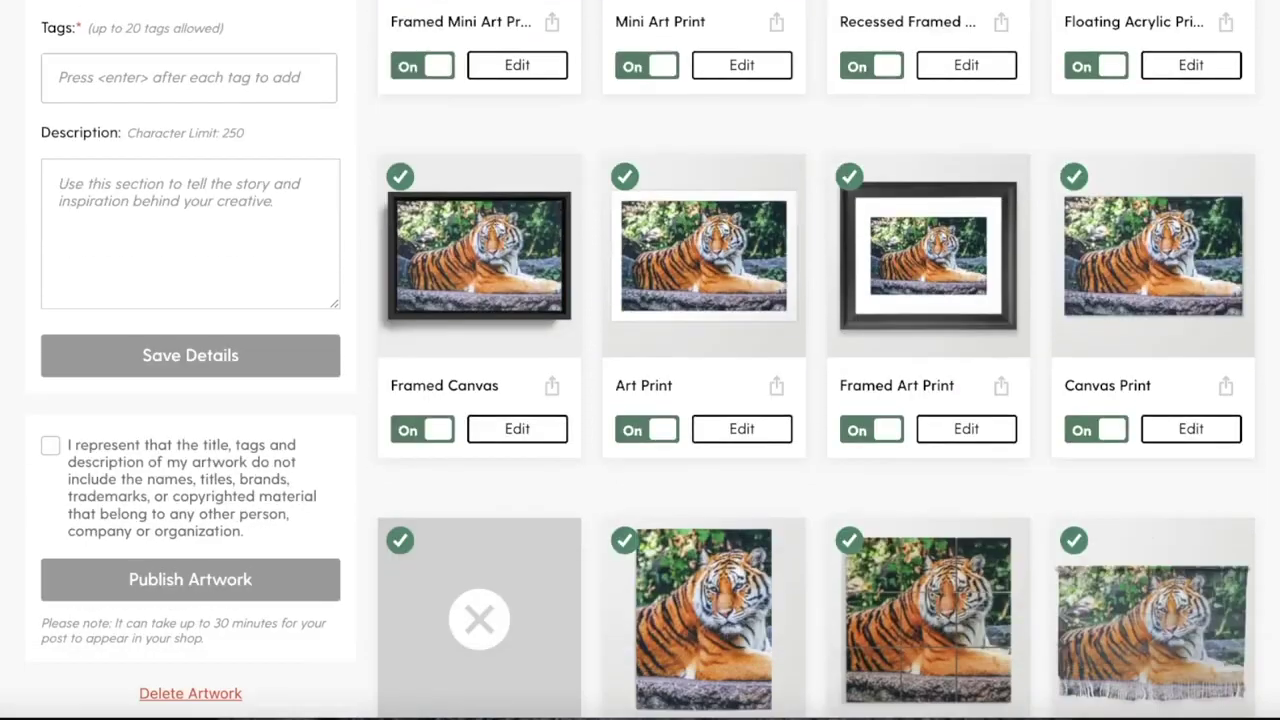
pyautogui.scroll(-12, 1125, 188)
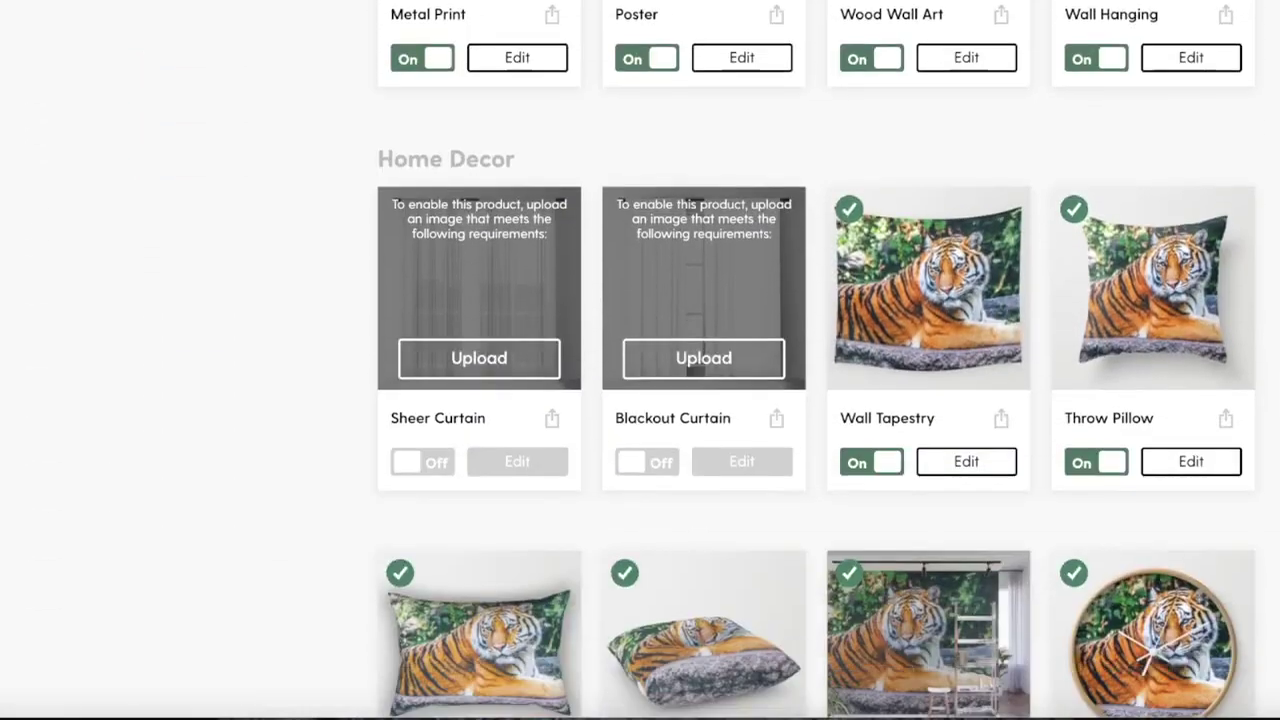
pyautogui.scroll(-9, 817, 358)
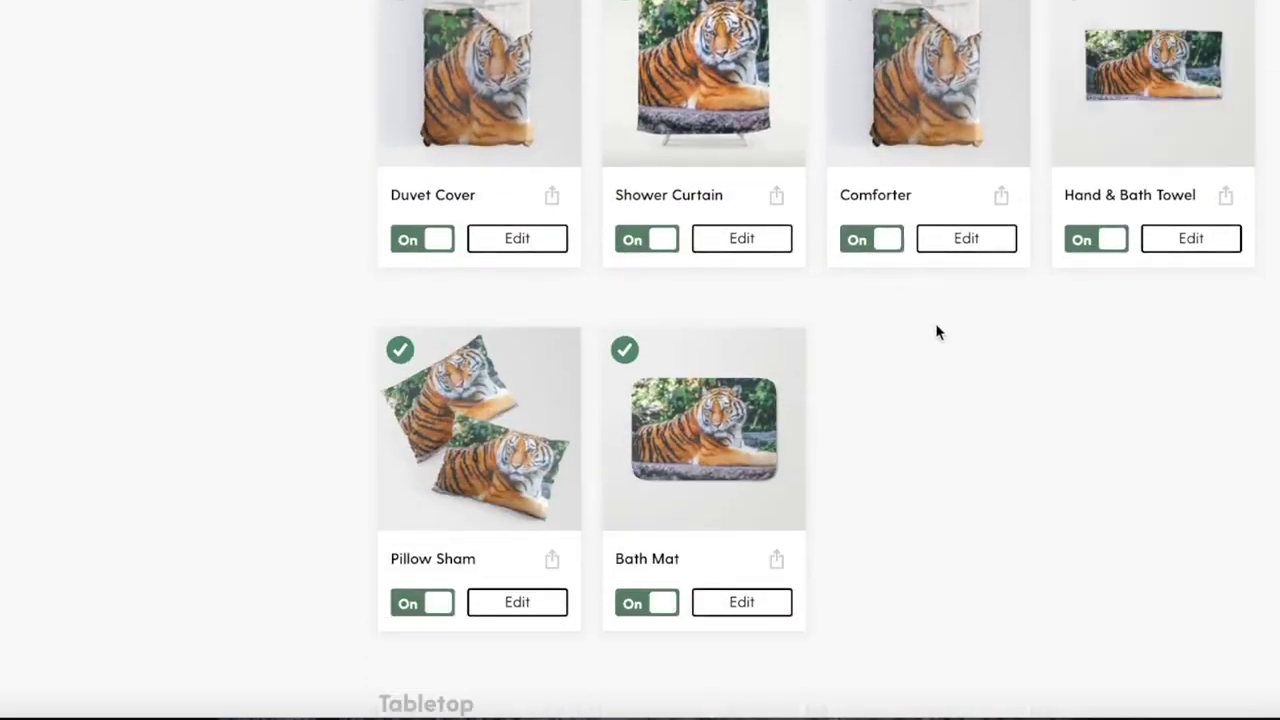
pyautogui.scroll(-7, 937, 331)
pyautogui.scroll(-7, 986, 330)
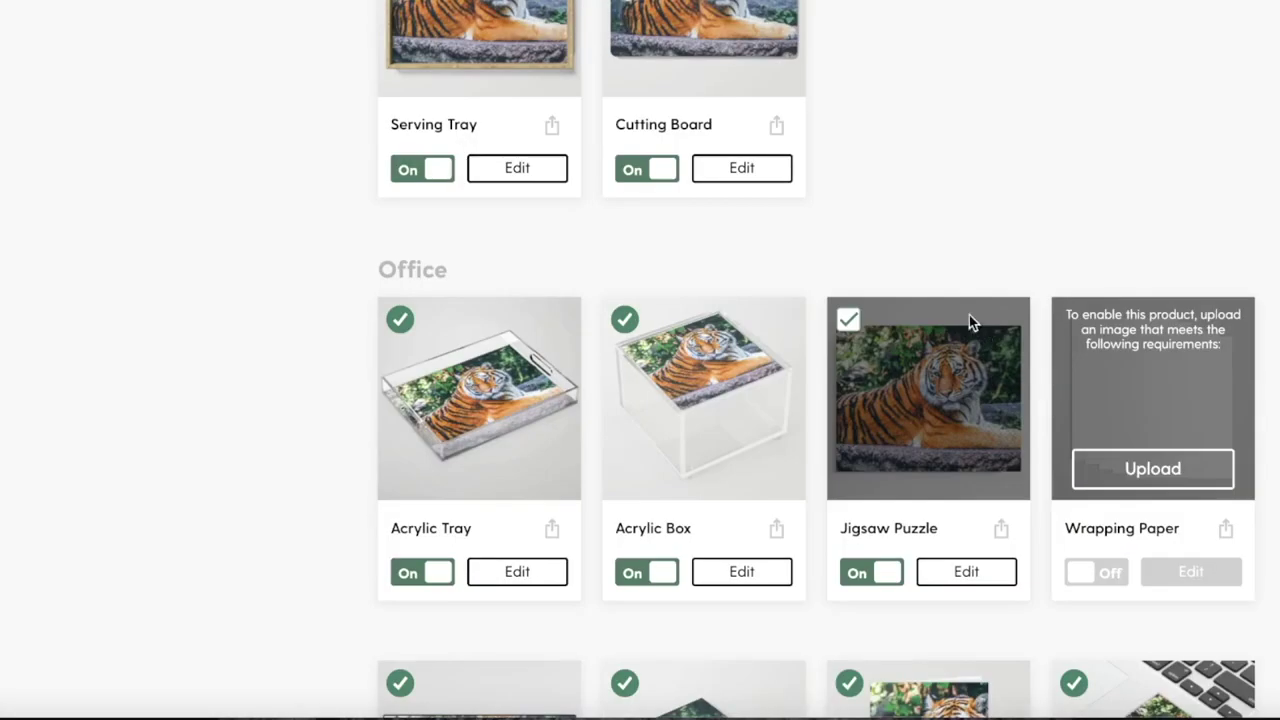
pyautogui.scroll(-7, 970, 322)
pyautogui.scroll(-1, 969, 322)
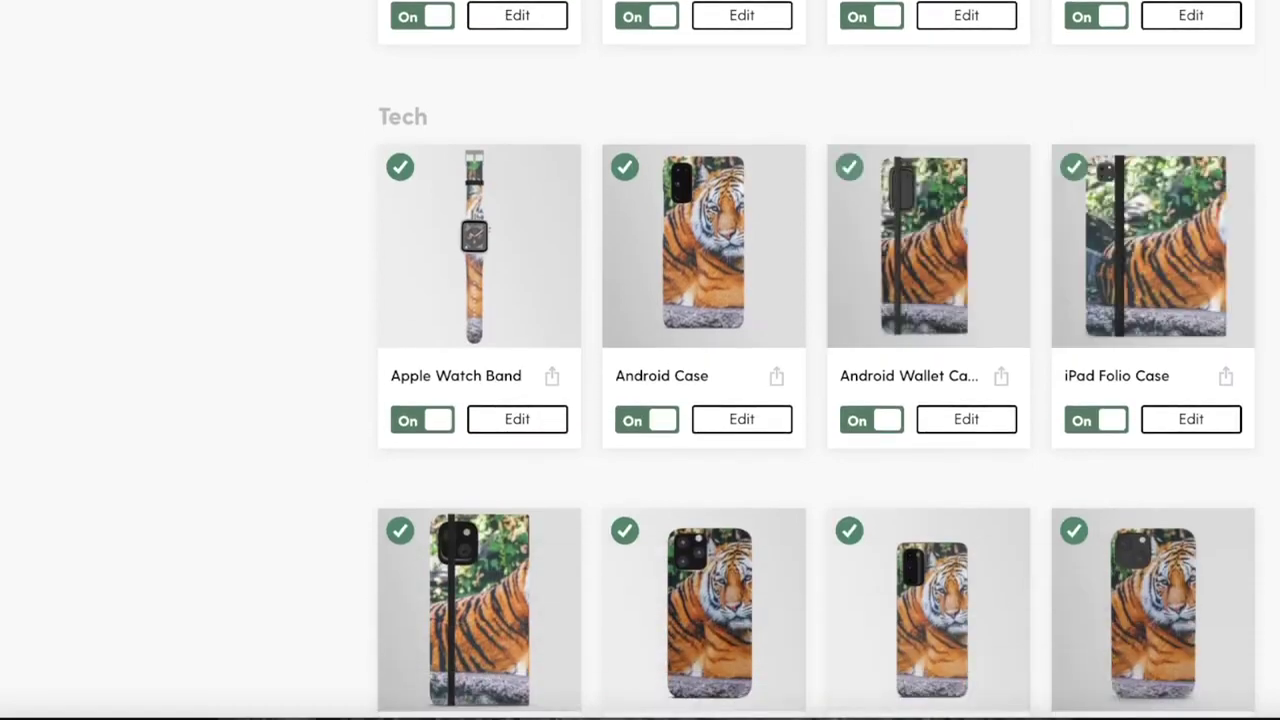
pyautogui.scroll(-4, 1187, 424)
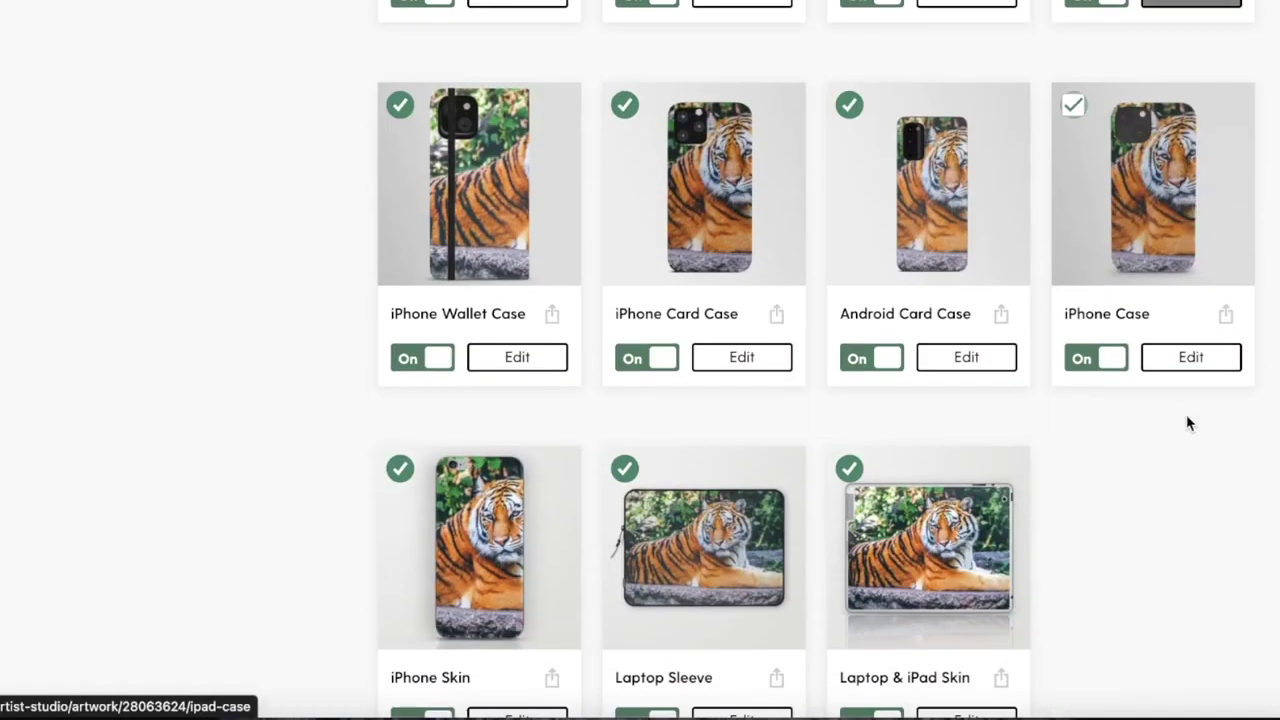
# - Open the iPhone Case design for editing and shift the tiger image to the left to bring its face closer to the case's centre
pyautogui.click(1195, 362)
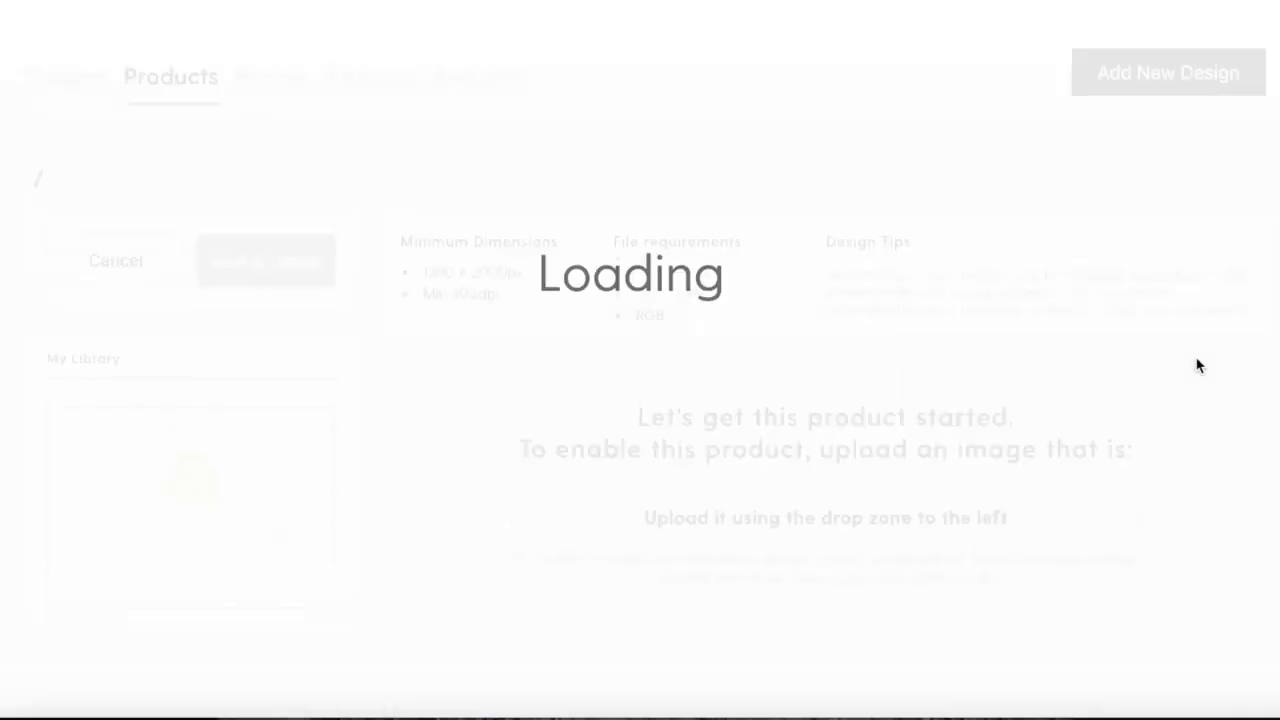
pyautogui.scroll(-3, 613, 370)
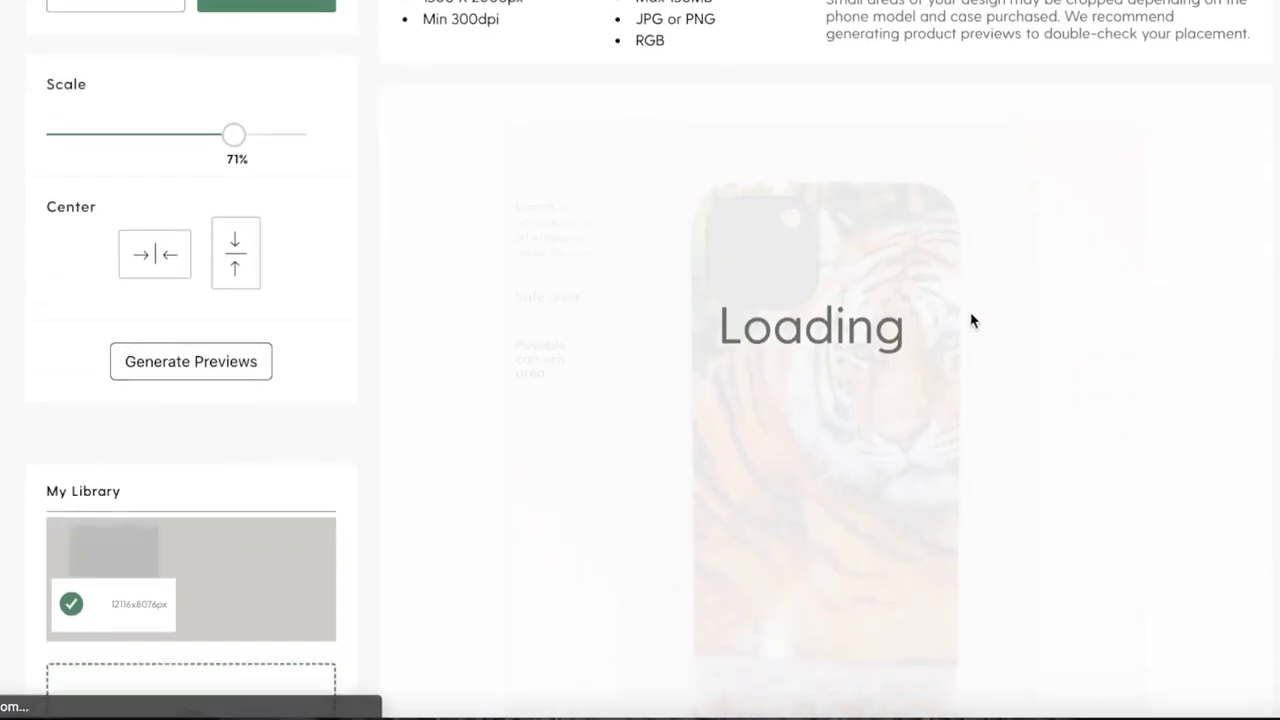
pyautogui.scroll(-2, 884, 263)
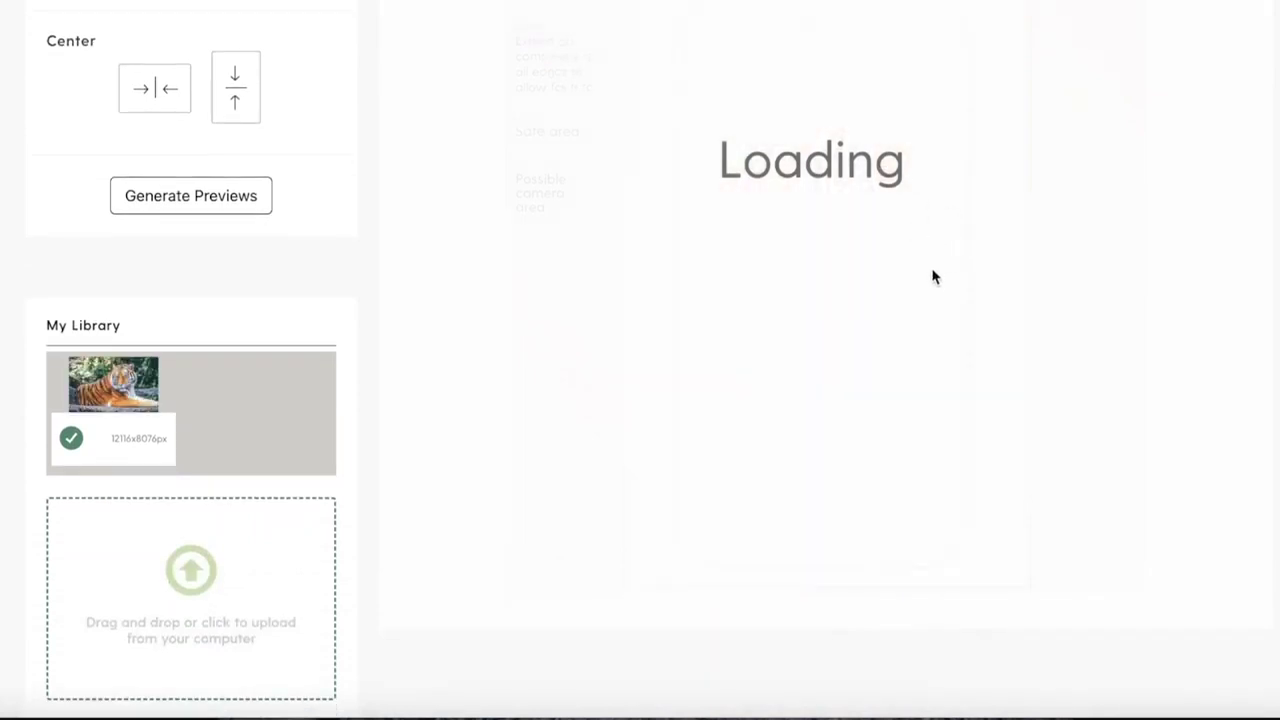
pyautogui.scroll(1, 931, 278)
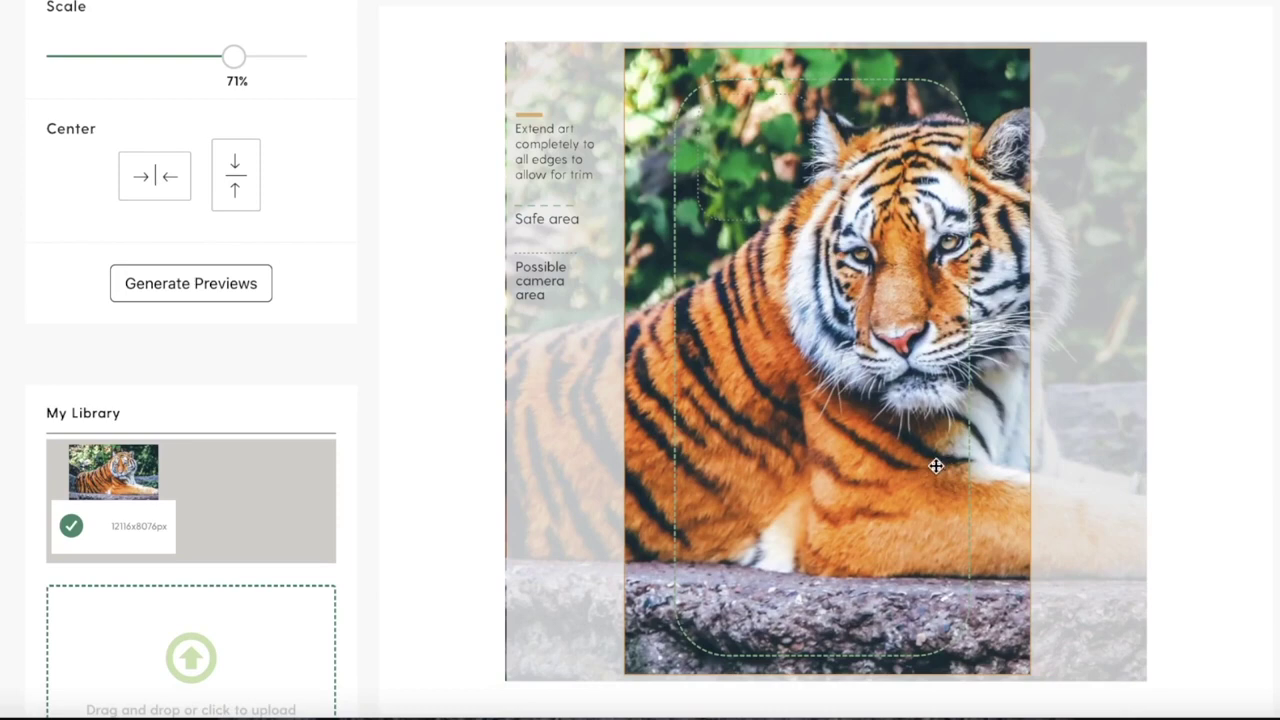
pyautogui.moveTo(935, 465); pyautogui.dragTo(901, 466)
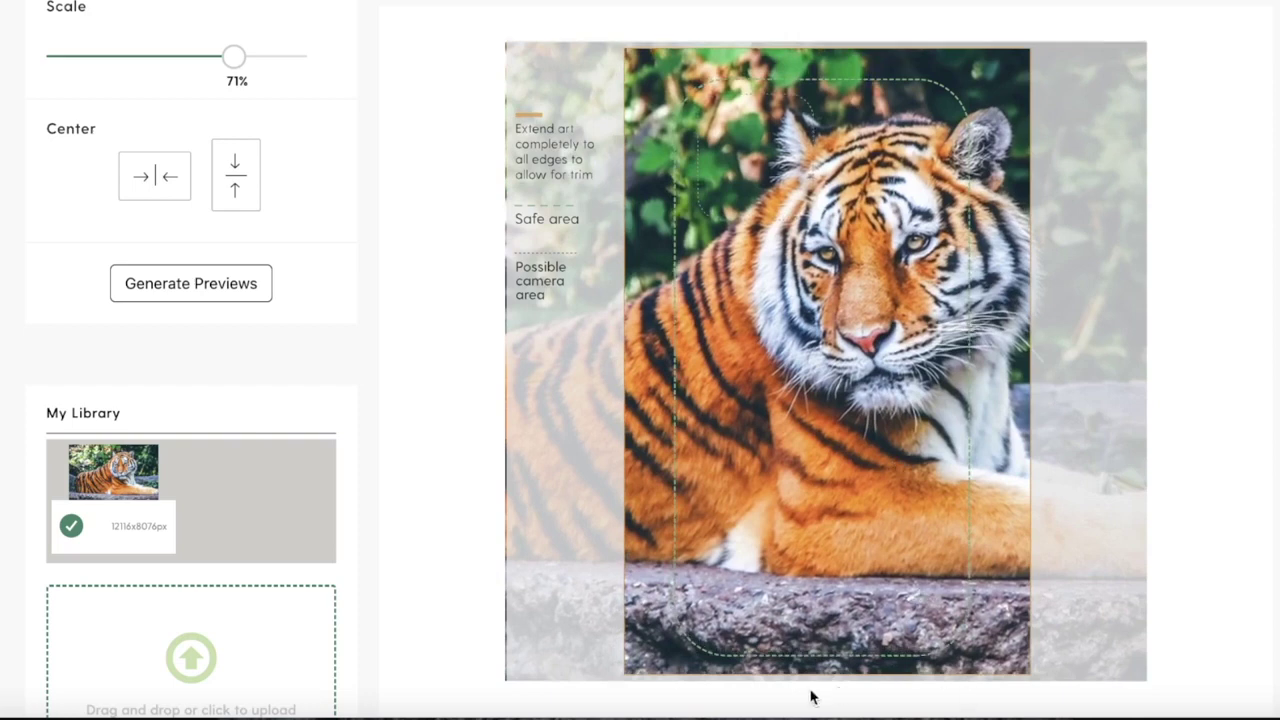
# - Shift the tiger image slightly further left on the iPhone Case and generate product previews to check its placement
pyautogui.moveTo(800, 650); pyautogui.dragTo(799, 652)
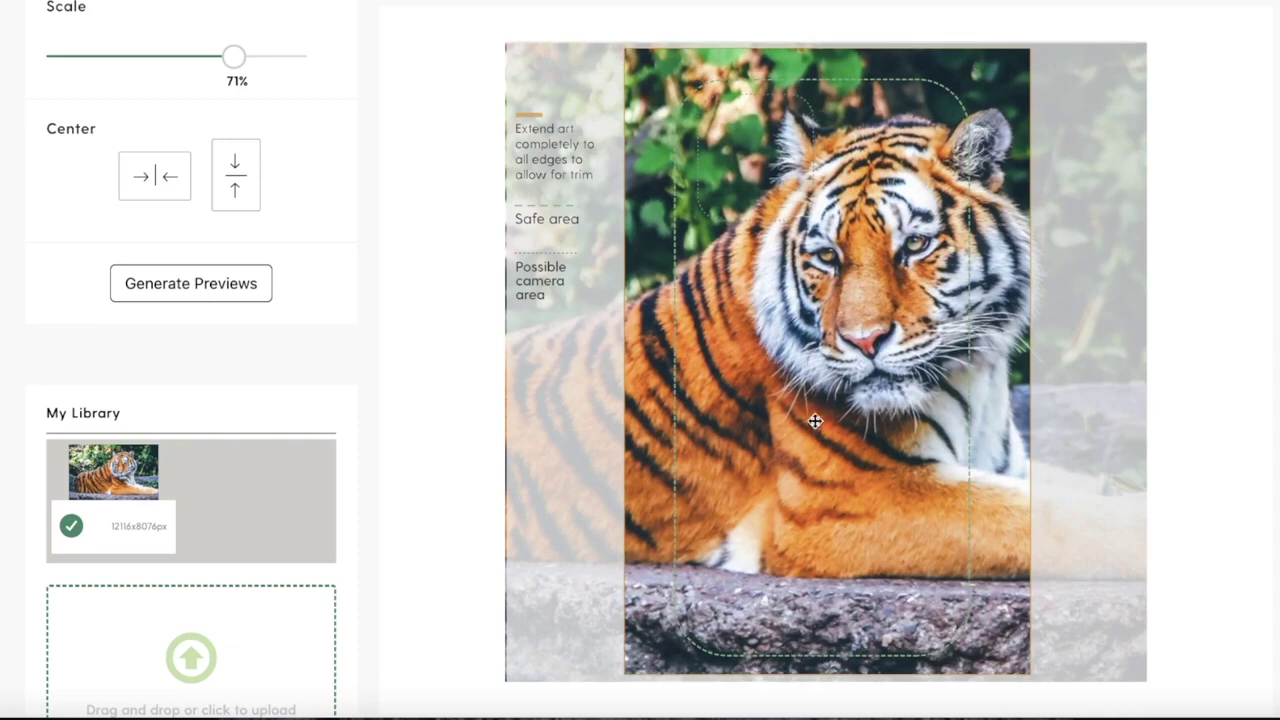
pyautogui.moveTo(795, 230); pyautogui.dragTo(774, 200)
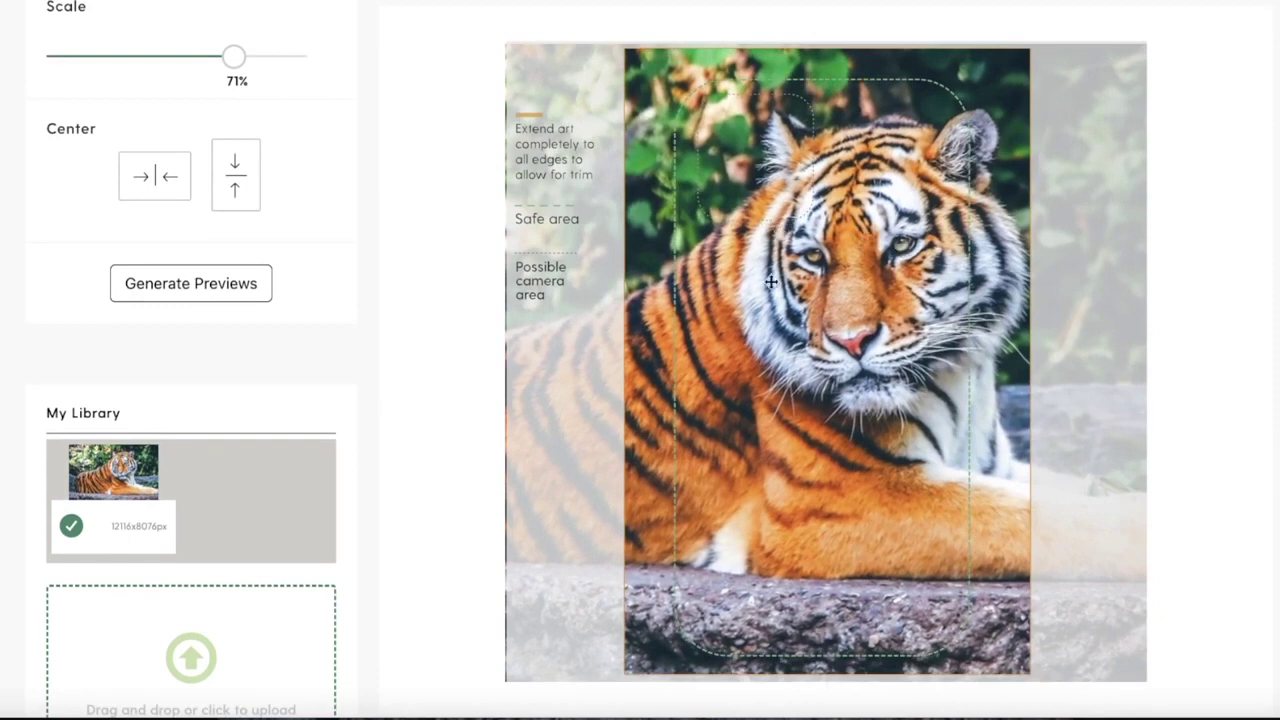
pyautogui.scroll(2, 149, 194)
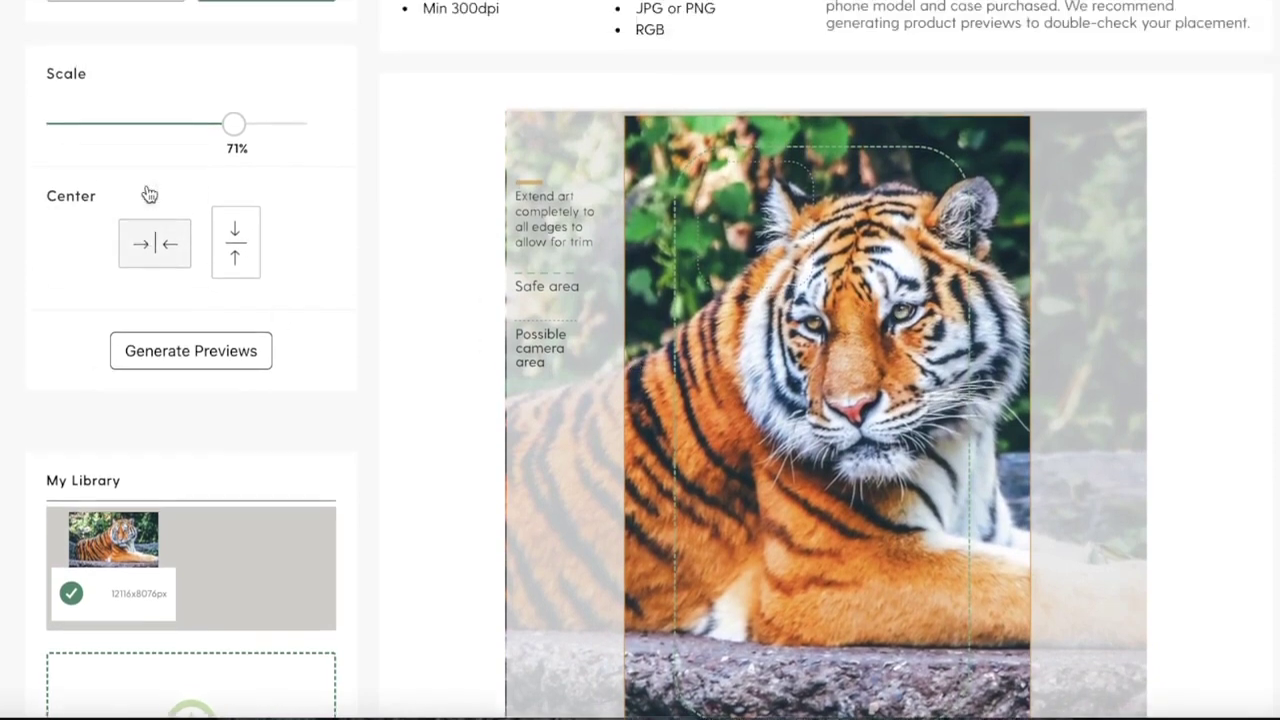
pyautogui.click(209, 420)
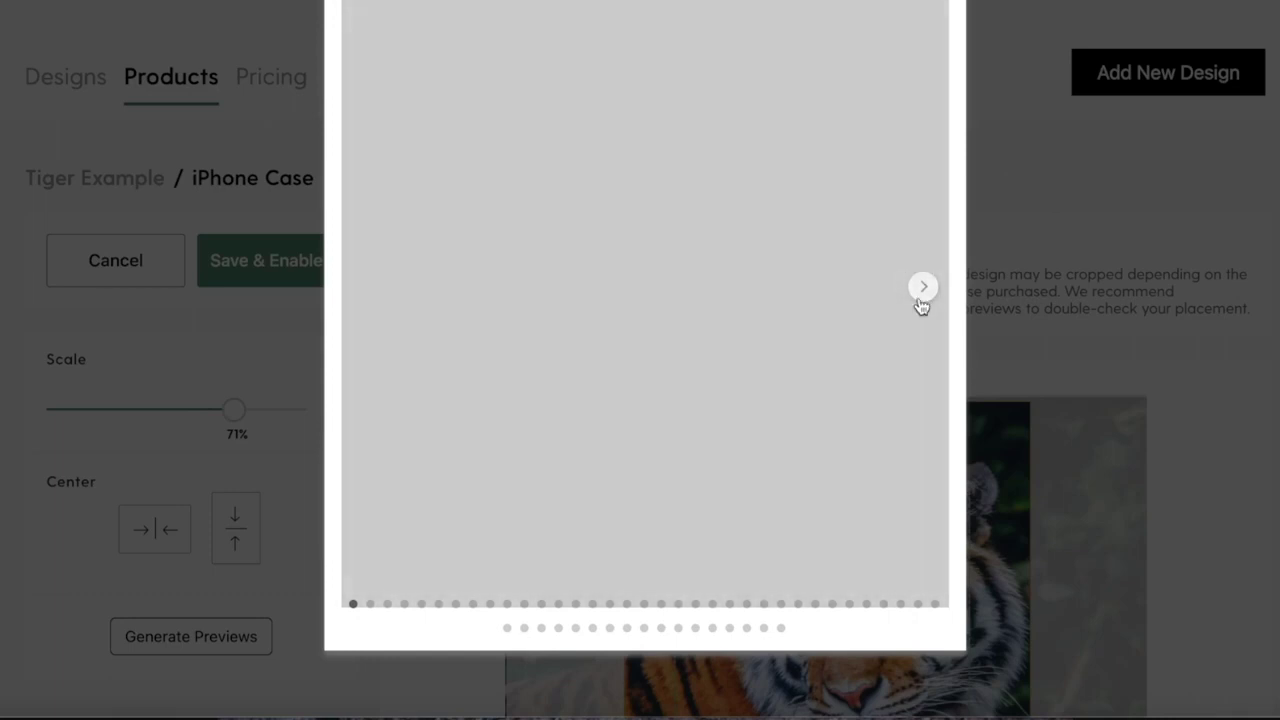
pyautogui.click(921, 288)
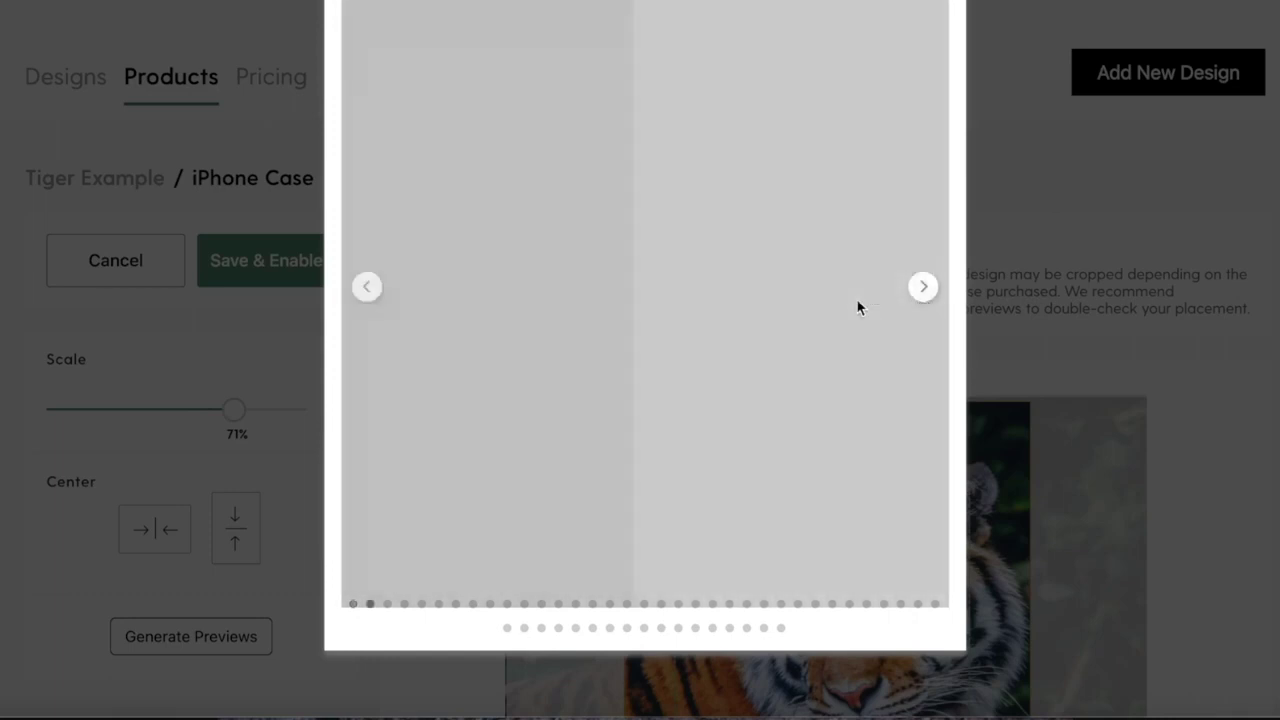
pyautogui.click(372, 290)
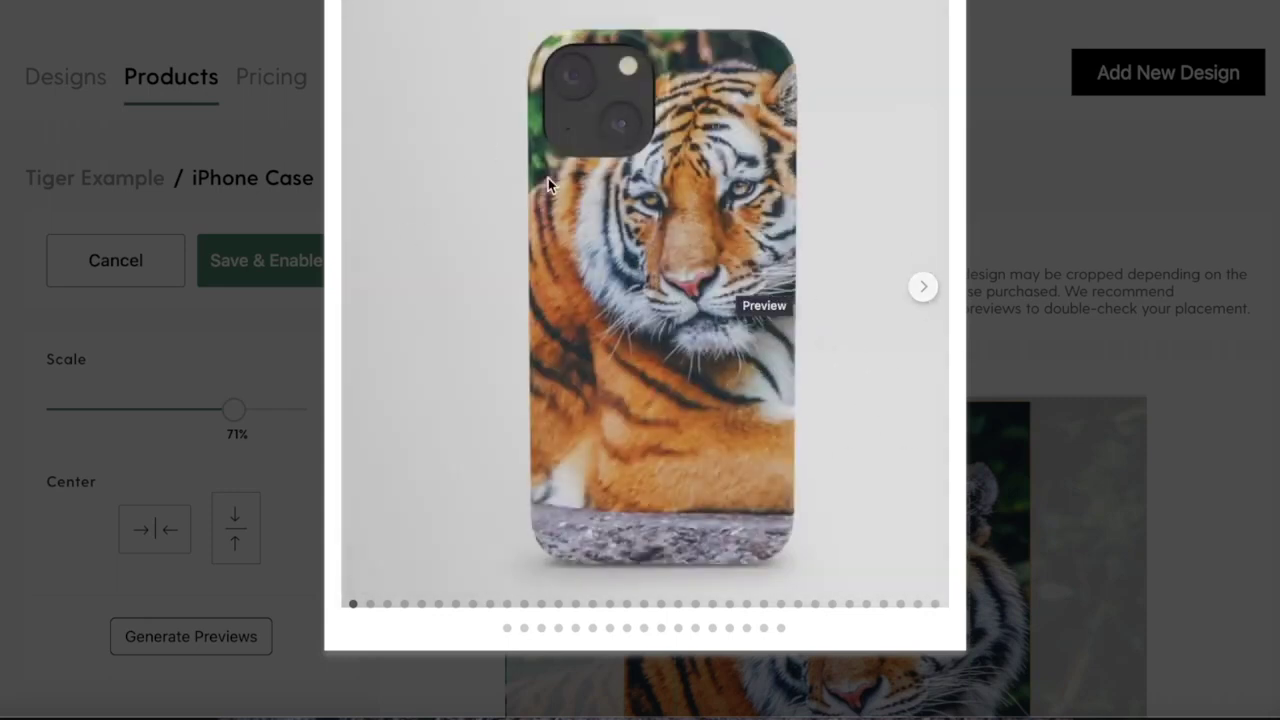
pyautogui.click(1113, 229)
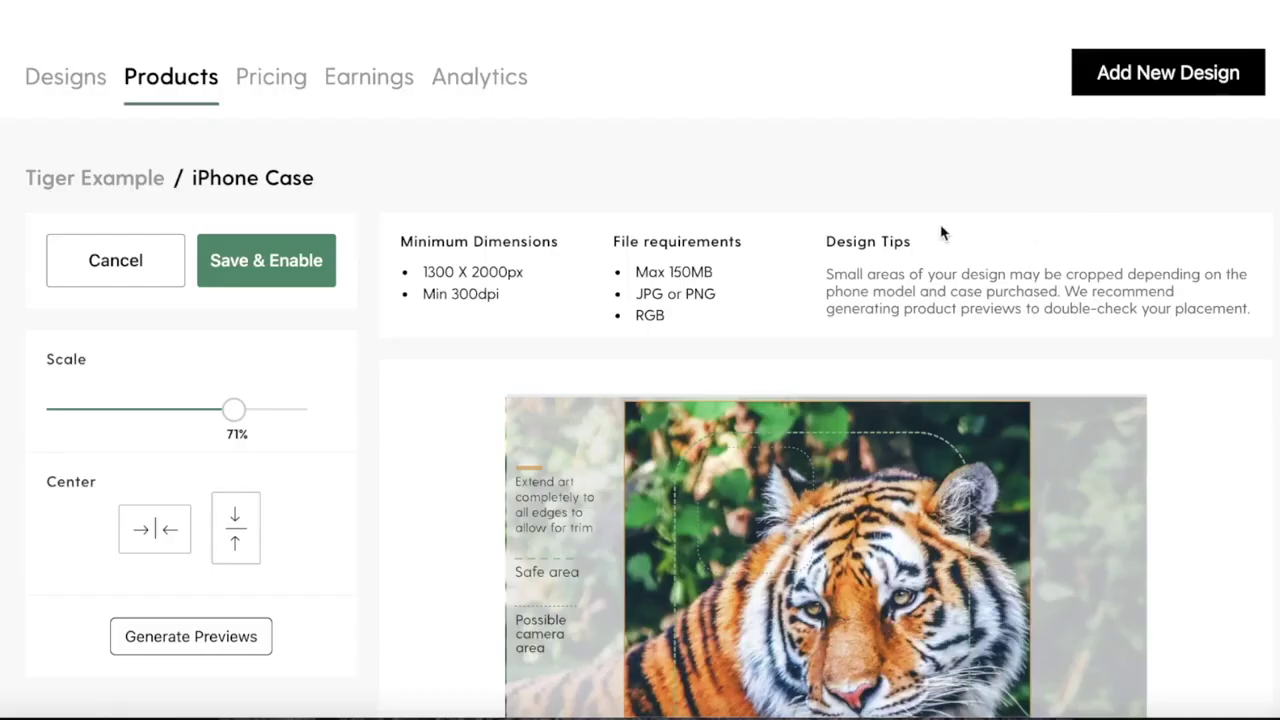
# - Save and enable the iPhone Case, applying its crop and positioning to the iPhone Skin, Android Case, Android Card Case and iPhone Card Case
pyautogui.click(255, 280)
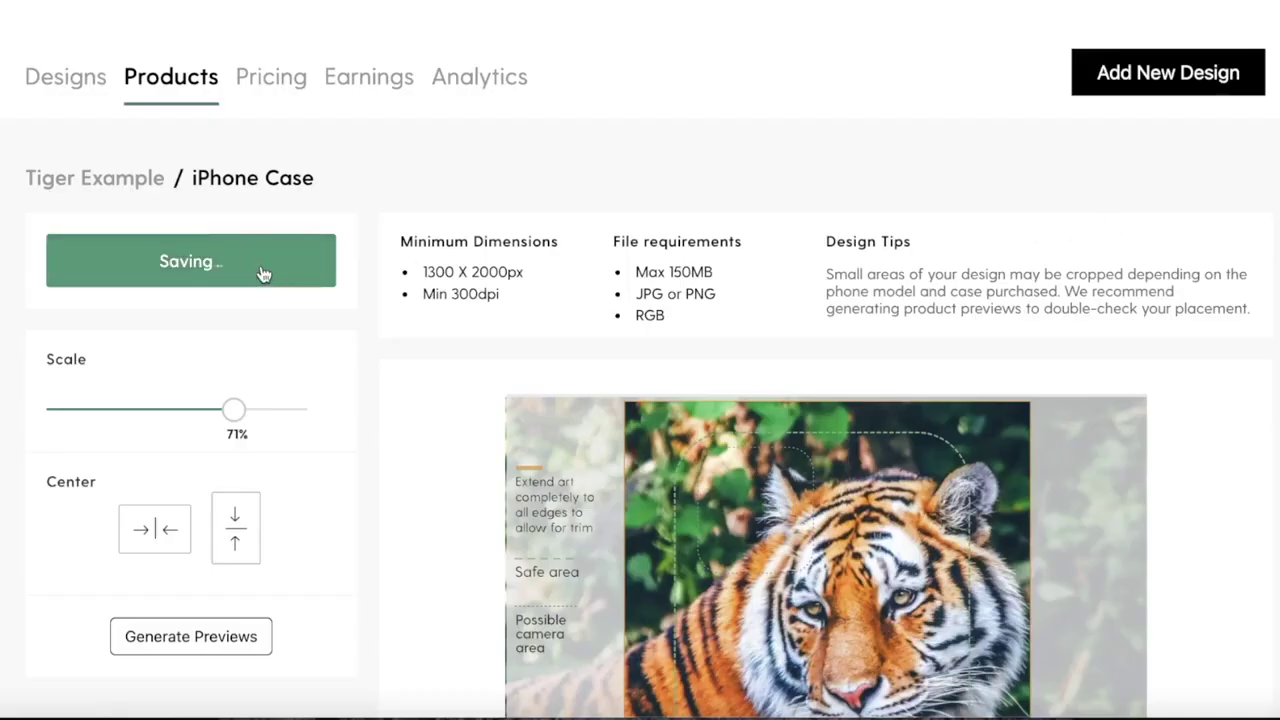
pyautogui.scroll(-1, 1259, 234)
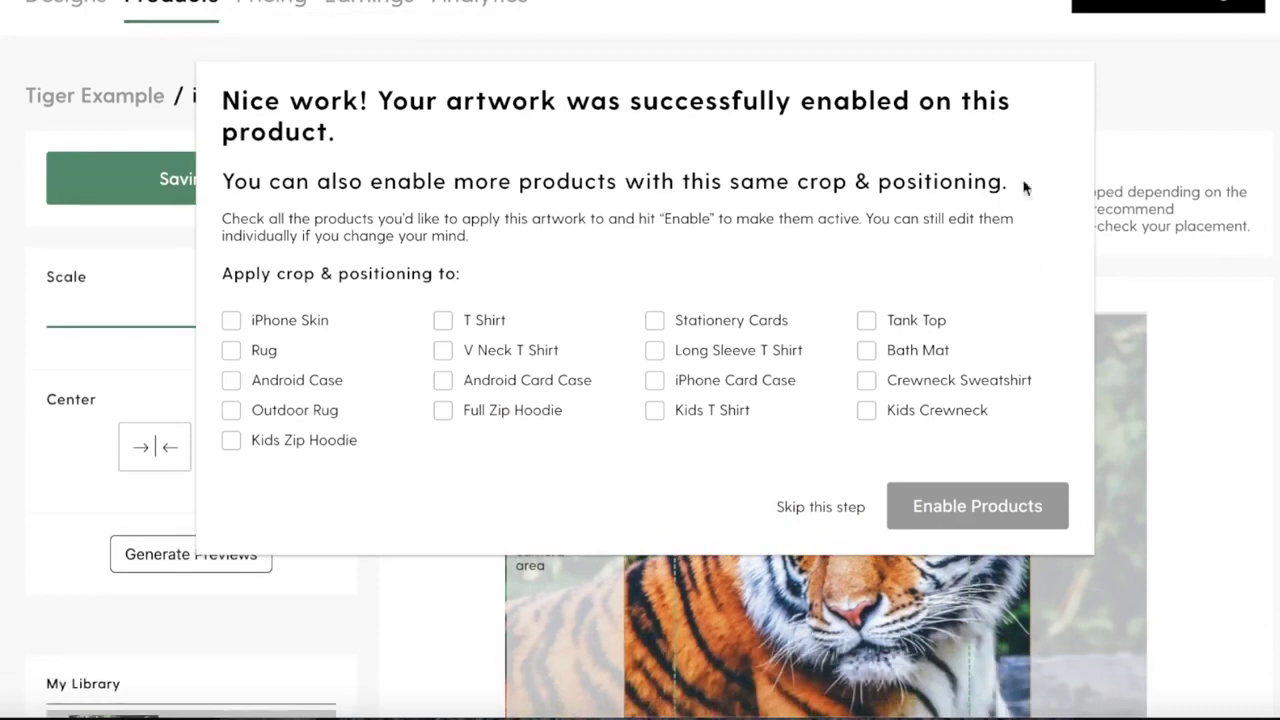
pyautogui.moveTo(233, 273); pyautogui.dragTo(387, 281)
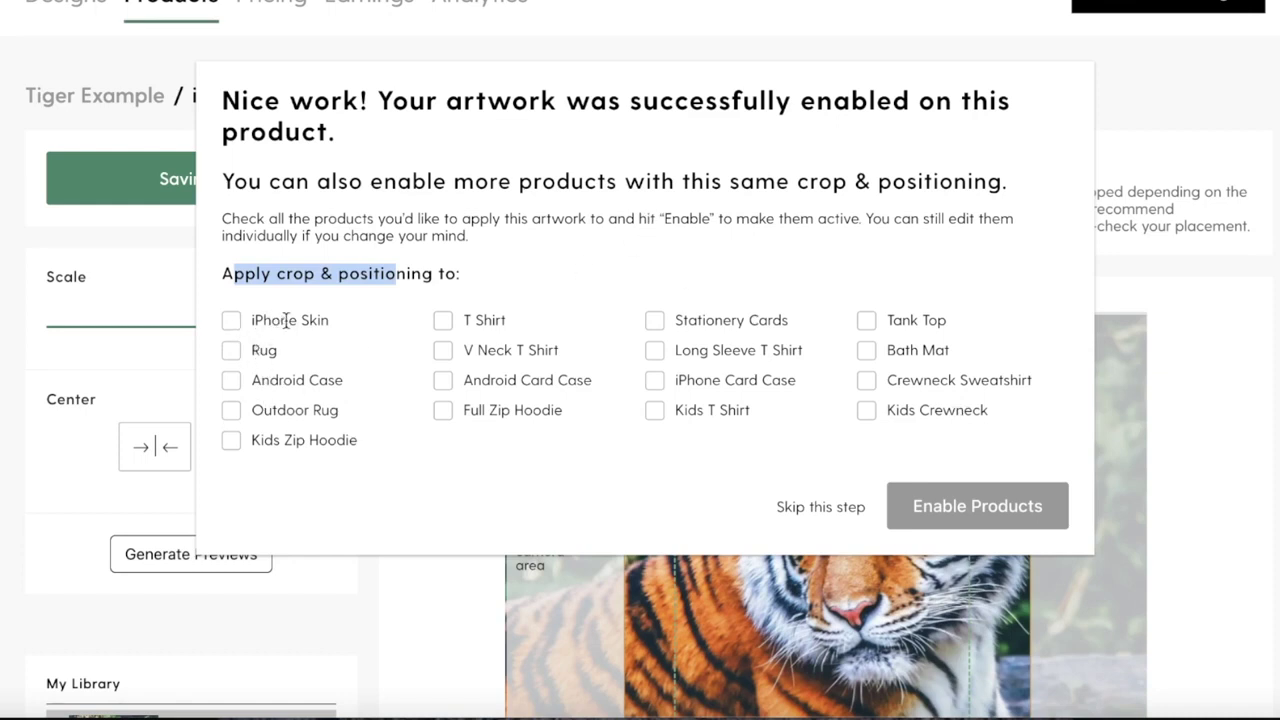
pyautogui.click(231, 321)
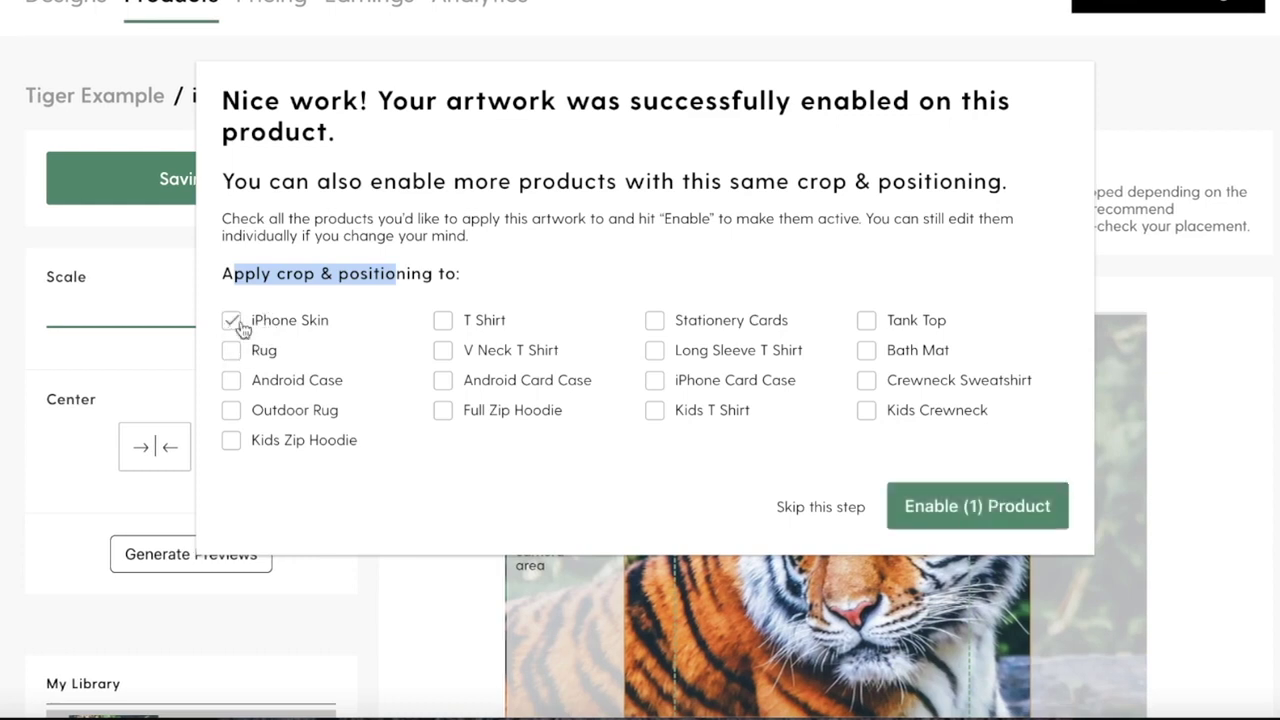
pyautogui.scroll(-3, 1088, 660)
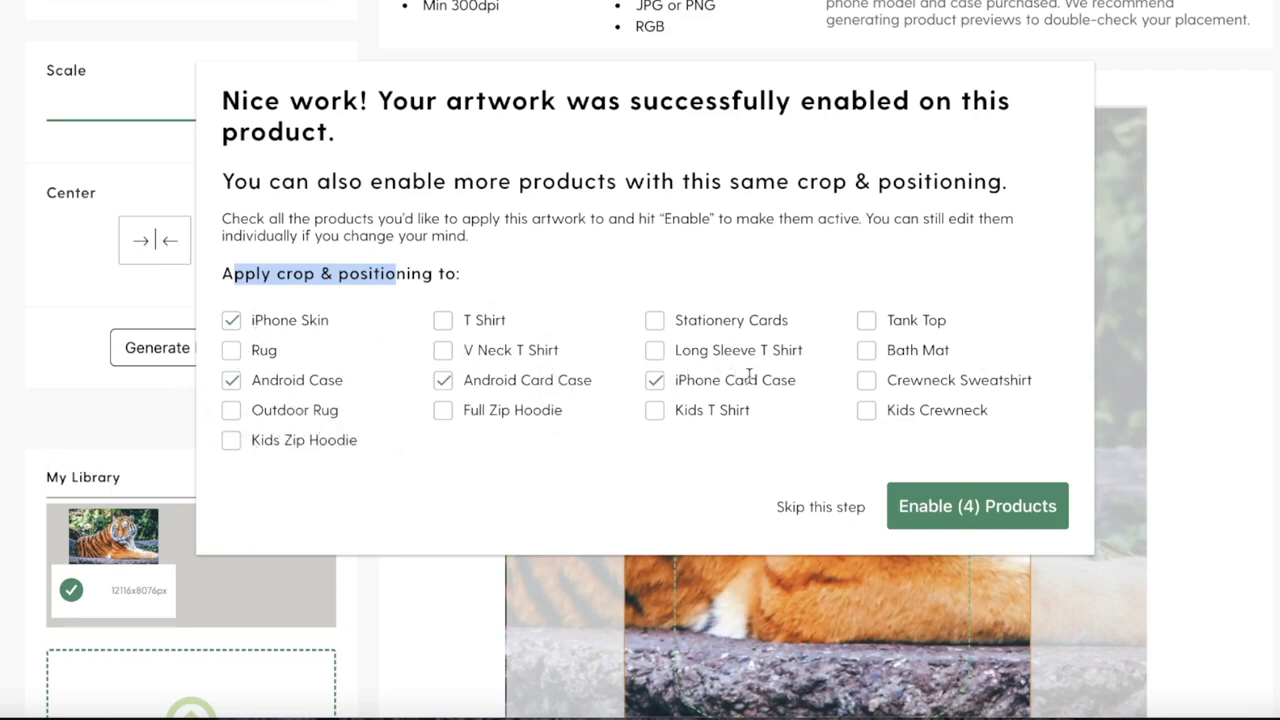
pyautogui.click(993, 506)
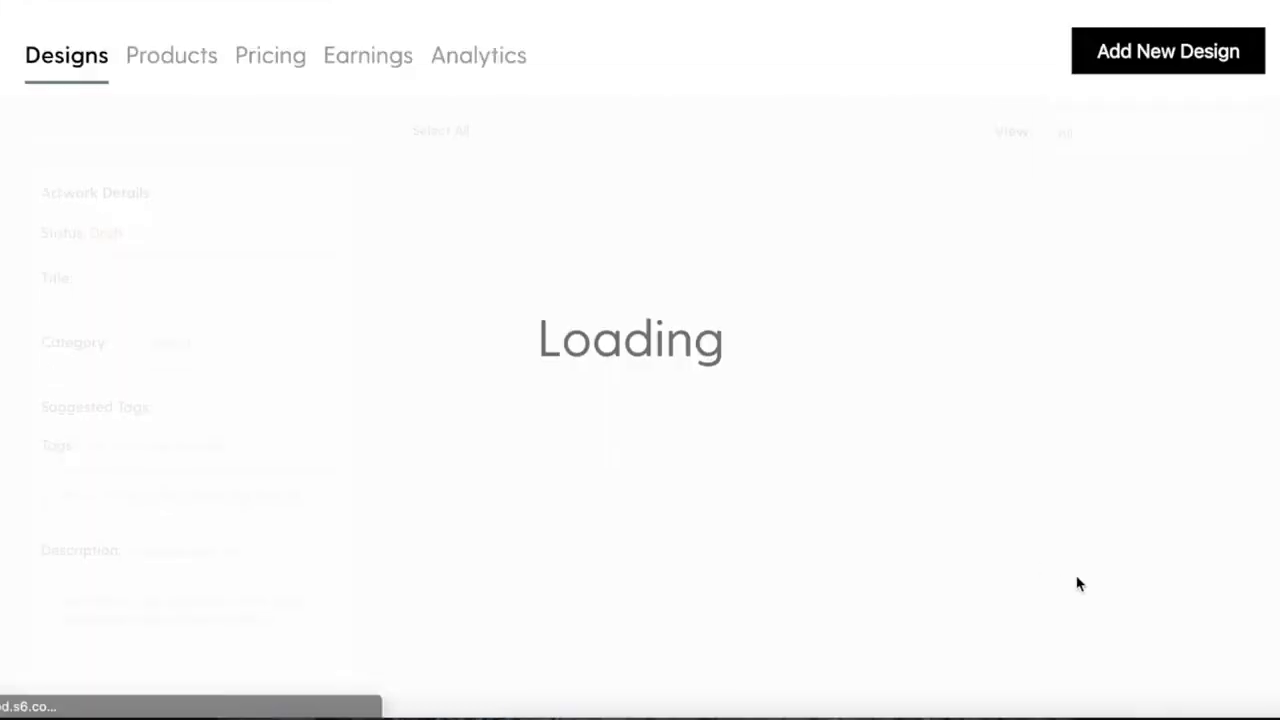
# - Look through the product previews from Bath Mat and Tabletop through Office to the Tech cases
pyautogui.scroll(-5, 754, 400)
pyautogui.scroll(-15, 752, 400)
pyautogui.scroll(-9, 752, 400)
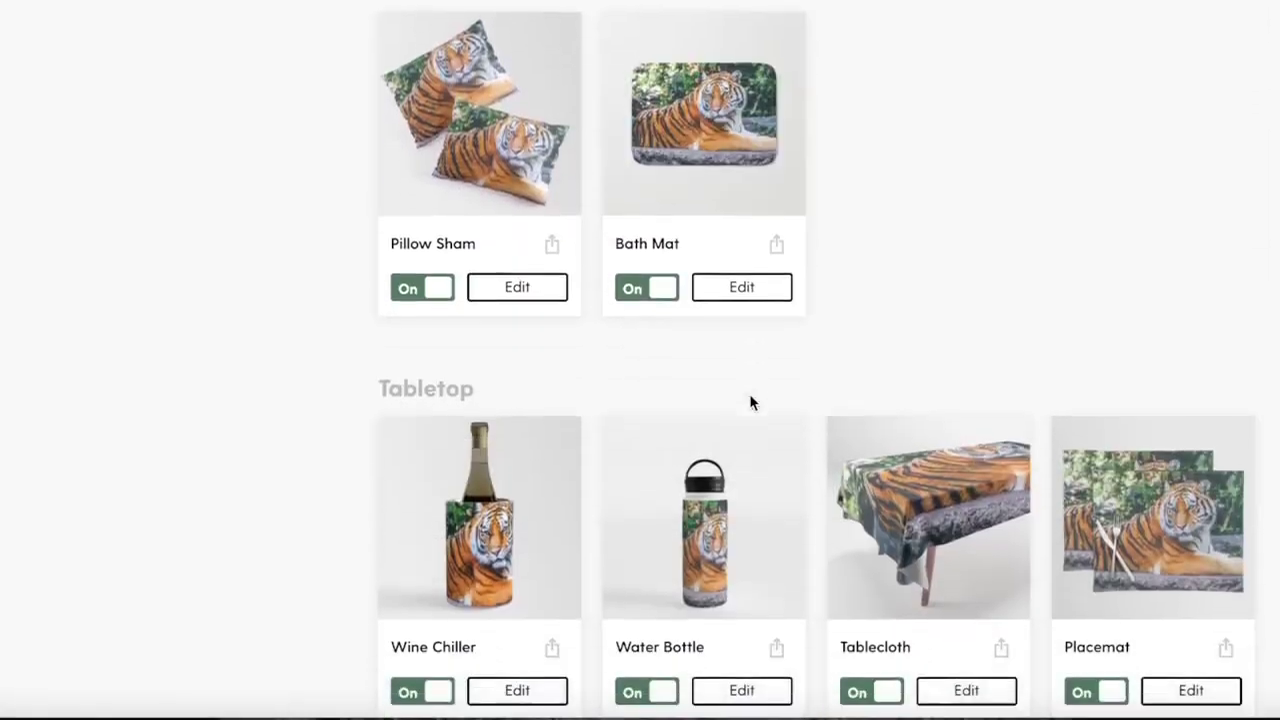
pyautogui.scroll(-8, 752, 402)
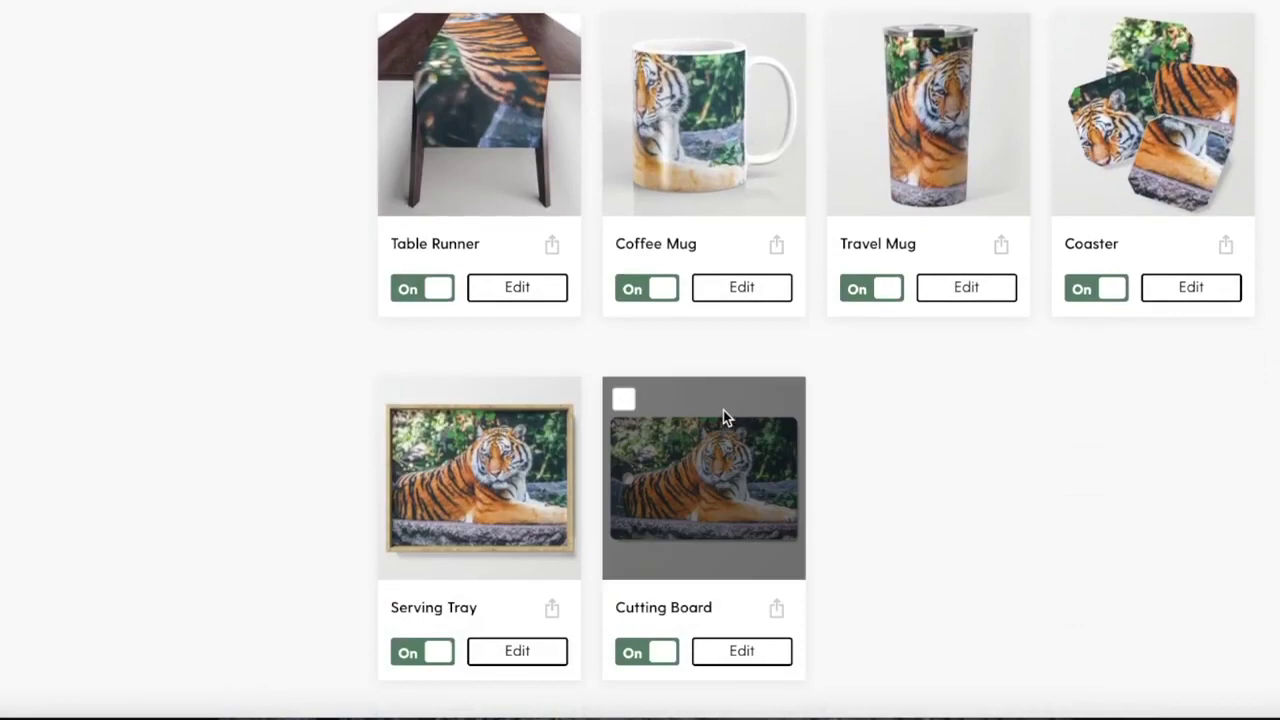
pyautogui.scroll(-5, 806, 400)
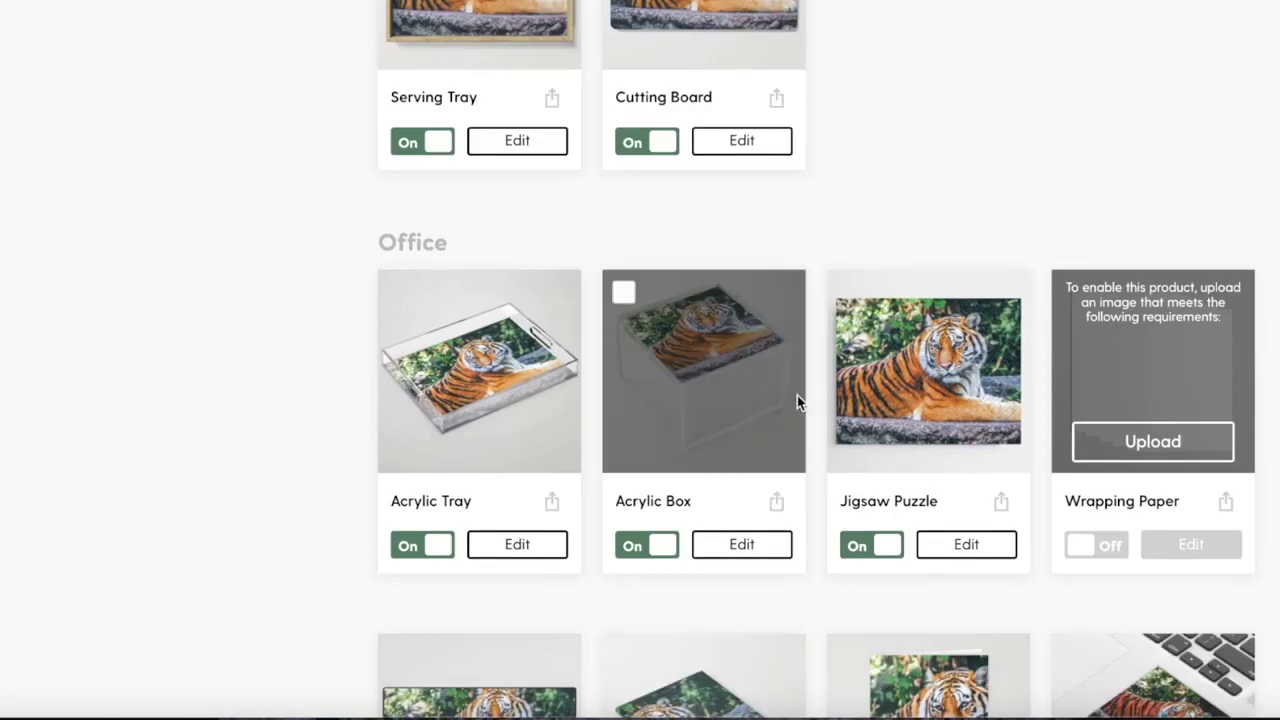
pyautogui.scroll(-5, 797, 398)
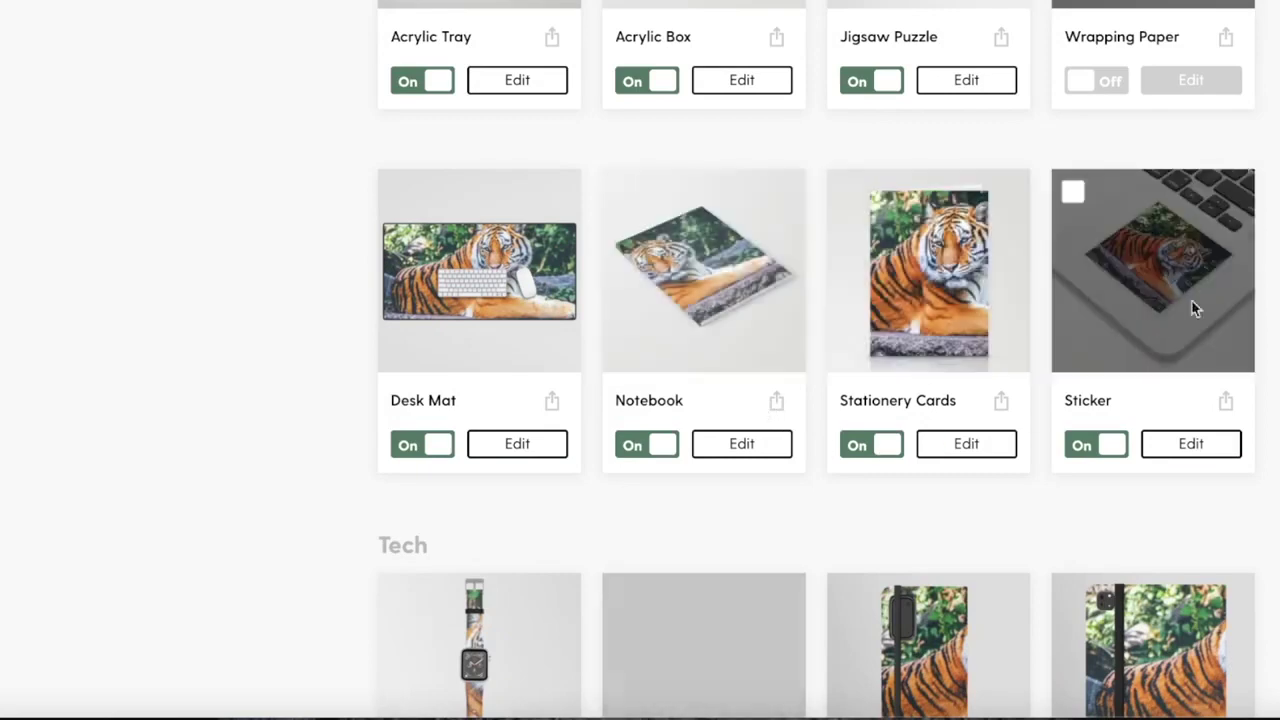
pyautogui.scroll(-2, 1100, 357)
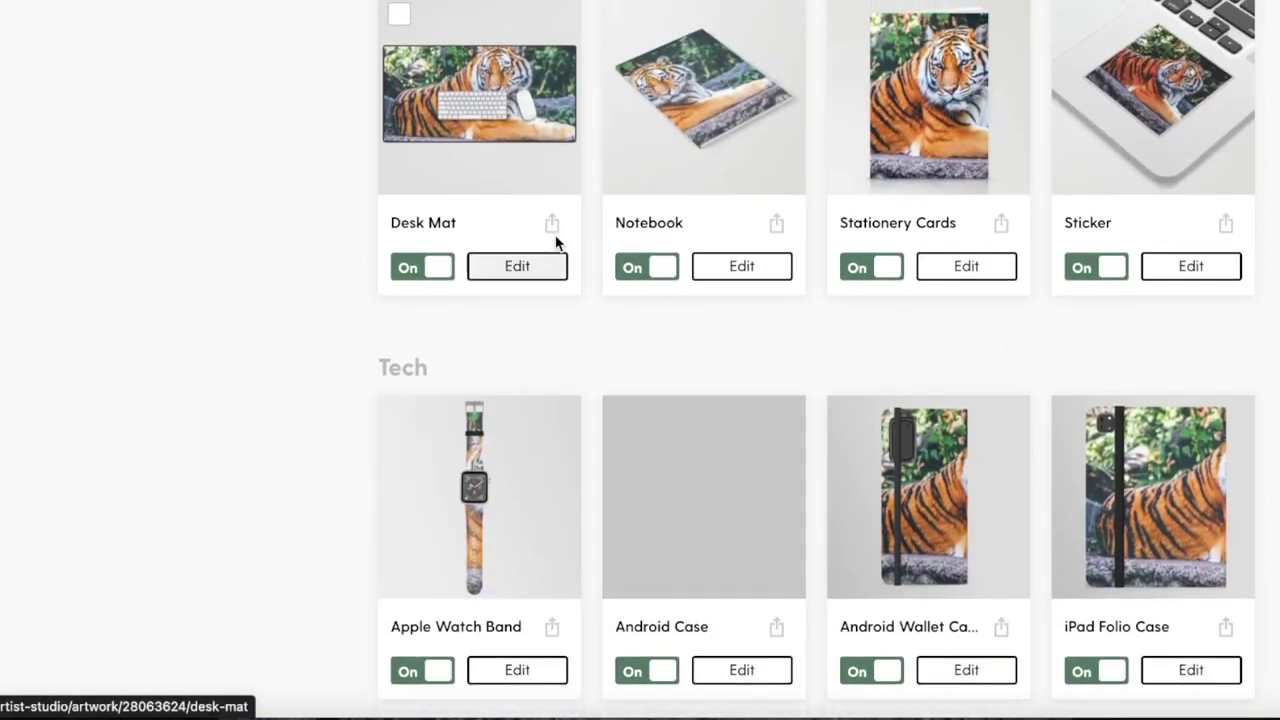
pyautogui.scroll(8, 558, 243)
pyautogui.scroll(-11, 555, 240)
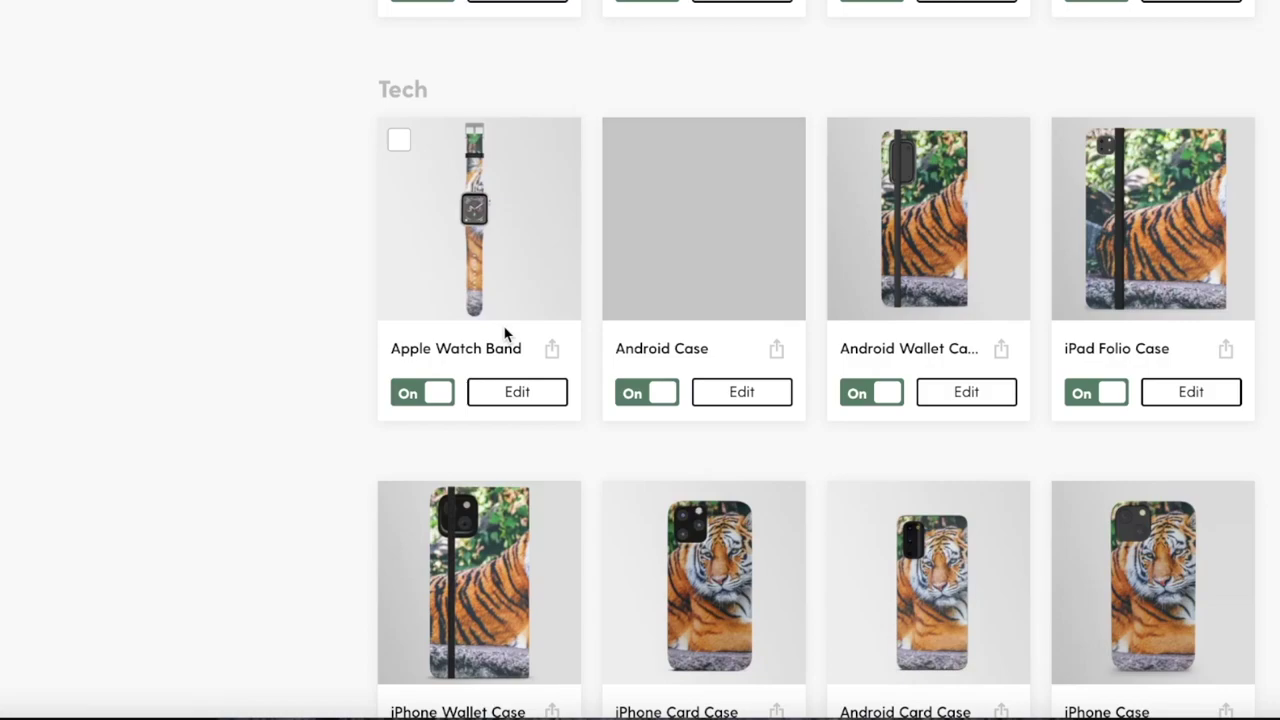
# - Shift the tiger image left on the Apple Watch Band to bring part of its face onto the strap, and save the product
pyautogui.click(502, 400)
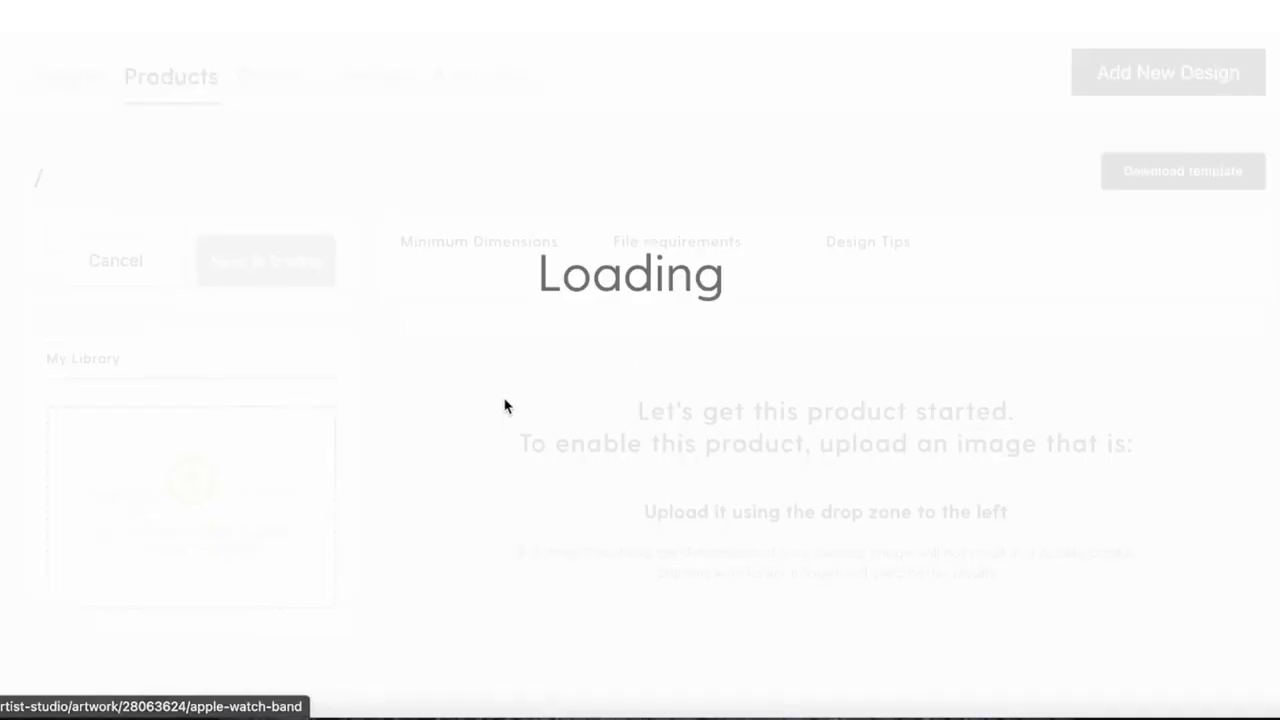
pyautogui.scroll(-1, 754, 406)
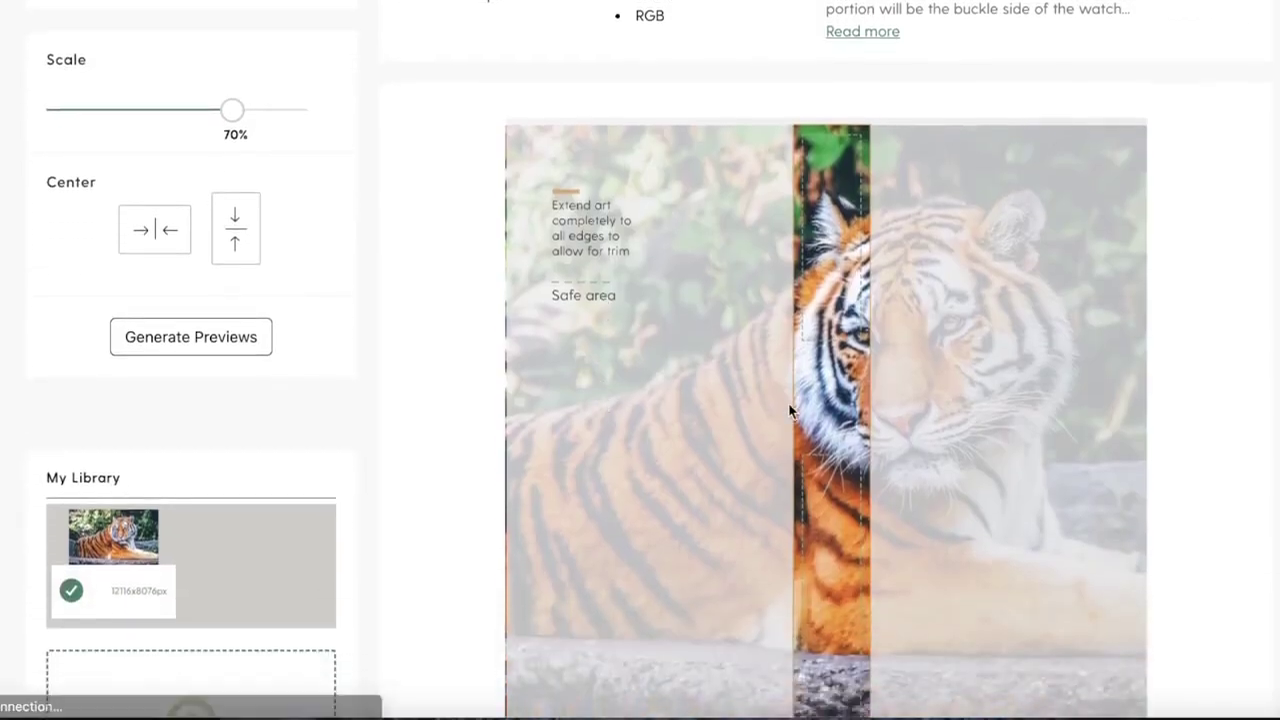
pyautogui.moveTo(757, 414); pyautogui.dragTo(686, 409)
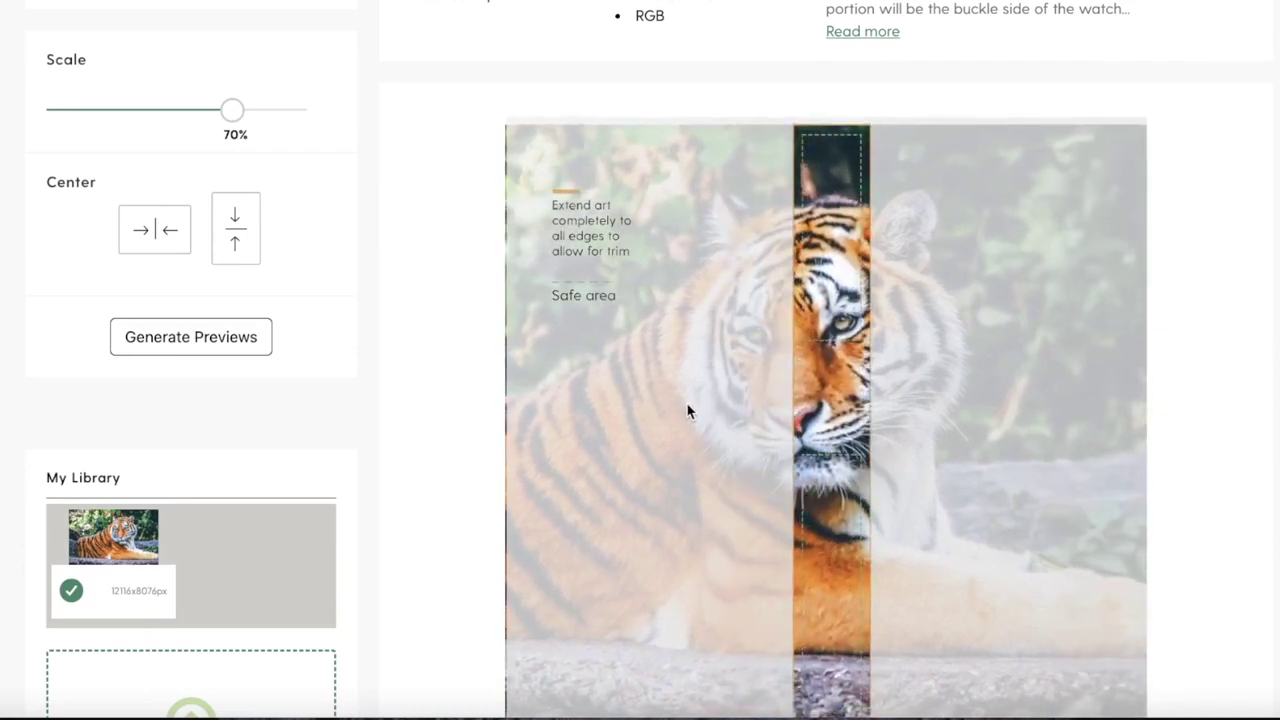
pyautogui.scroll(-1, 828, 577)
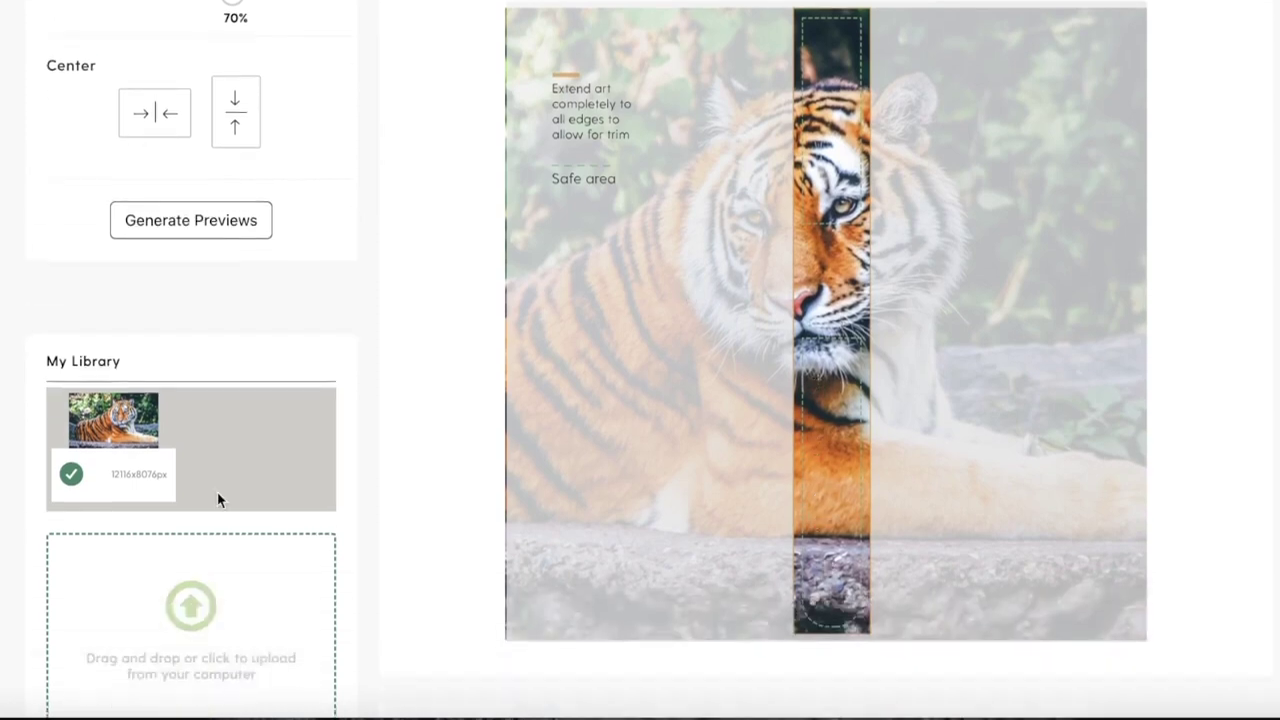
pyautogui.scroll(4, 220, 490)
pyautogui.click(283, 270)
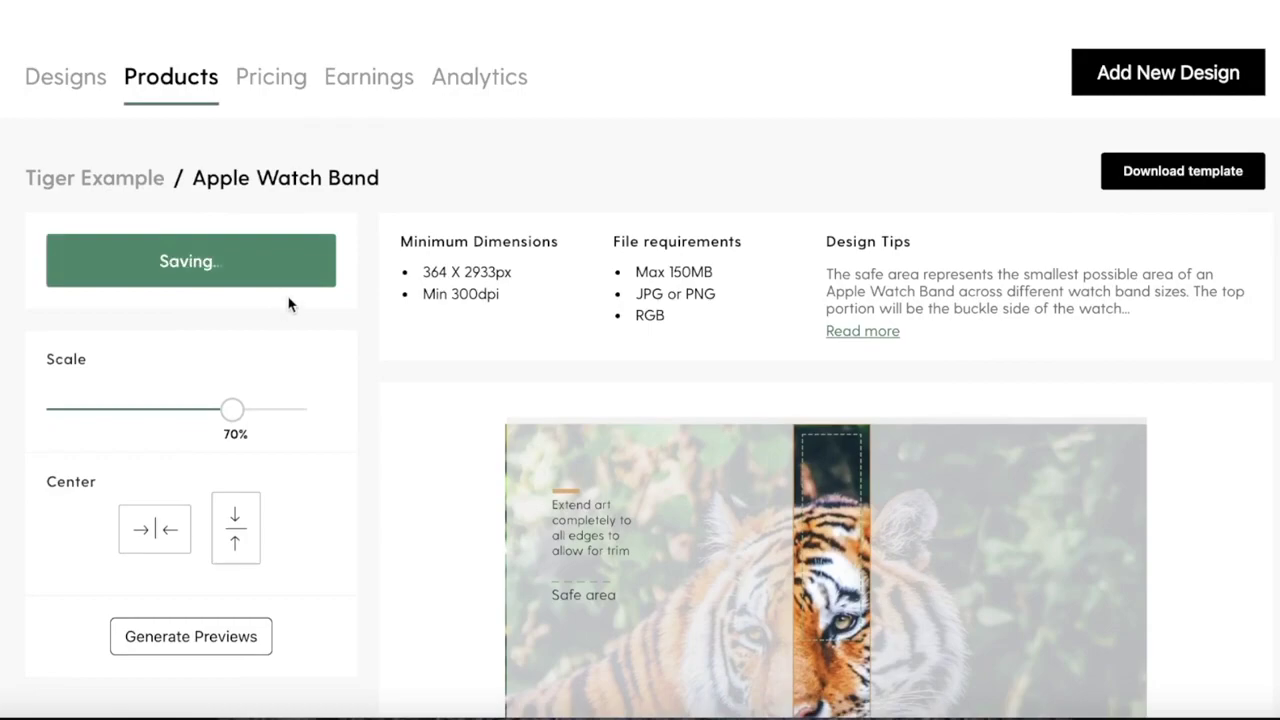
# - Review the product previews from Home Decor and Furniture through Tech to the Apparel & Bags items
pyautogui.scroll(-2, 891, 367)
pyautogui.scroll(-10, 891, 361)
pyautogui.scroll(2, 920, 331)
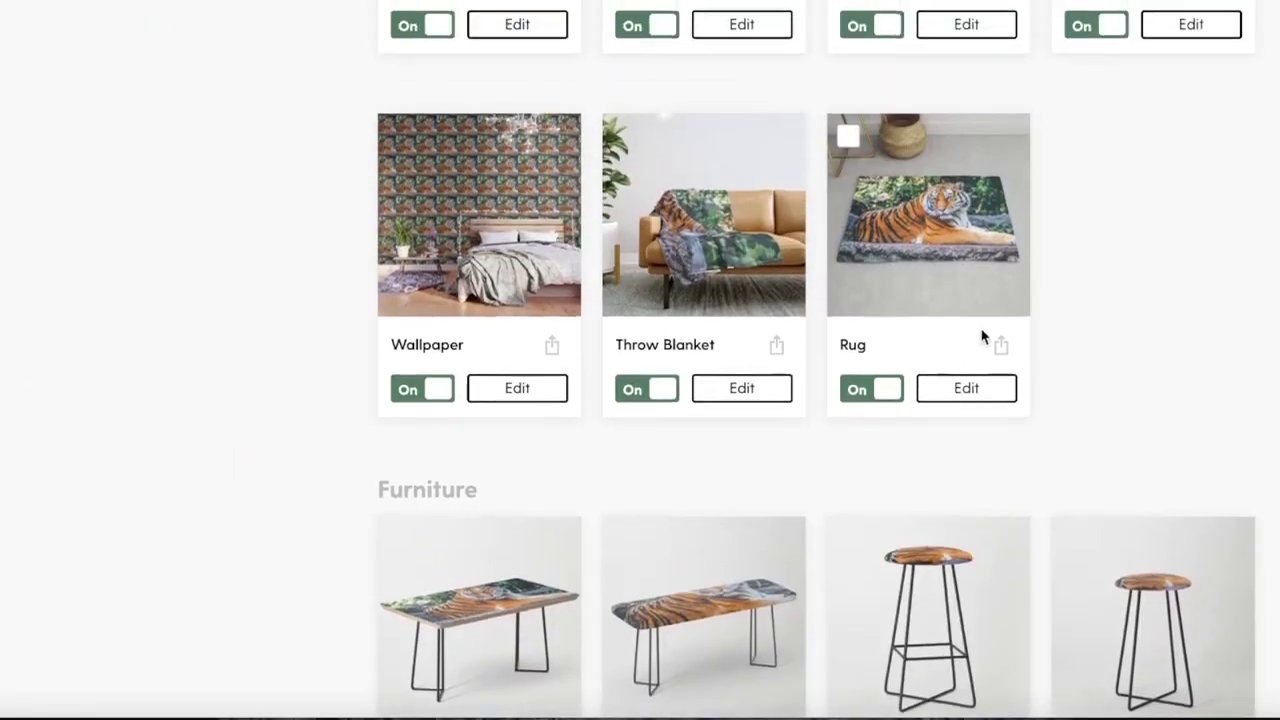
pyautogui.scroll(3, 983, 338)
pyautogui.scroll(-8, 714, 391)
pyautogui.scroll(-12, 710, 392)
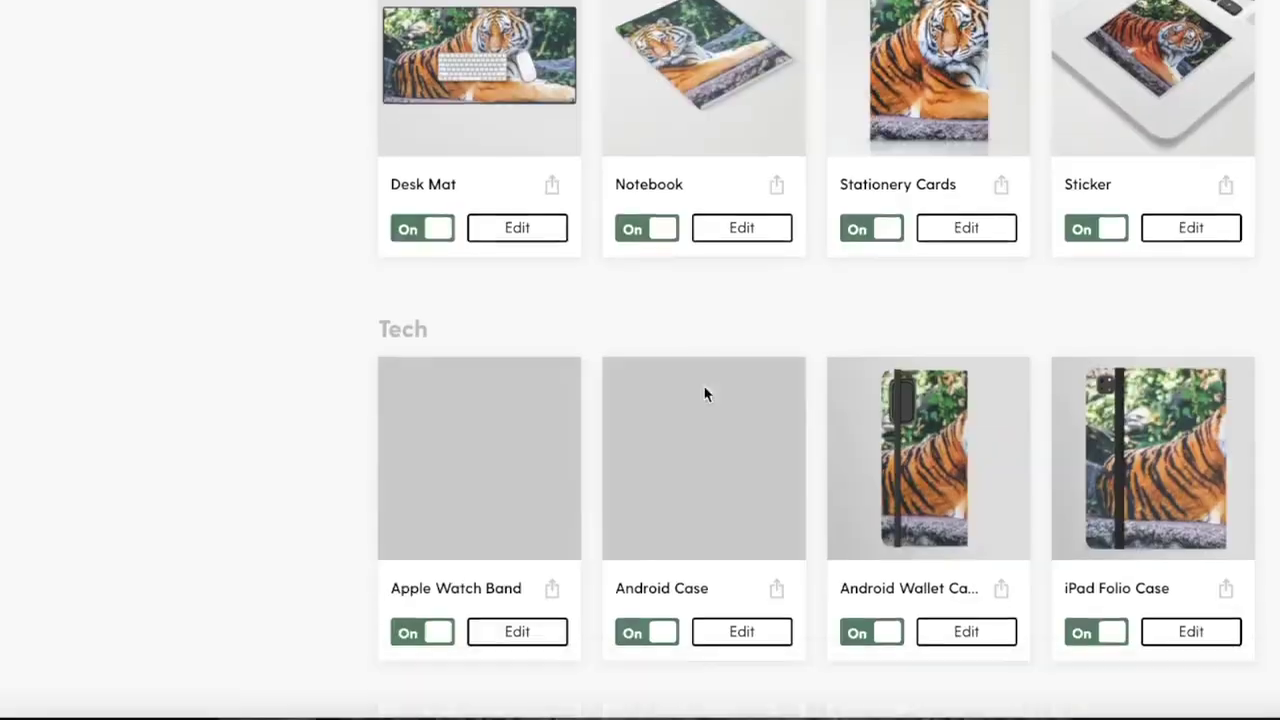
pyautogui.scroll(-10, 704, 394)
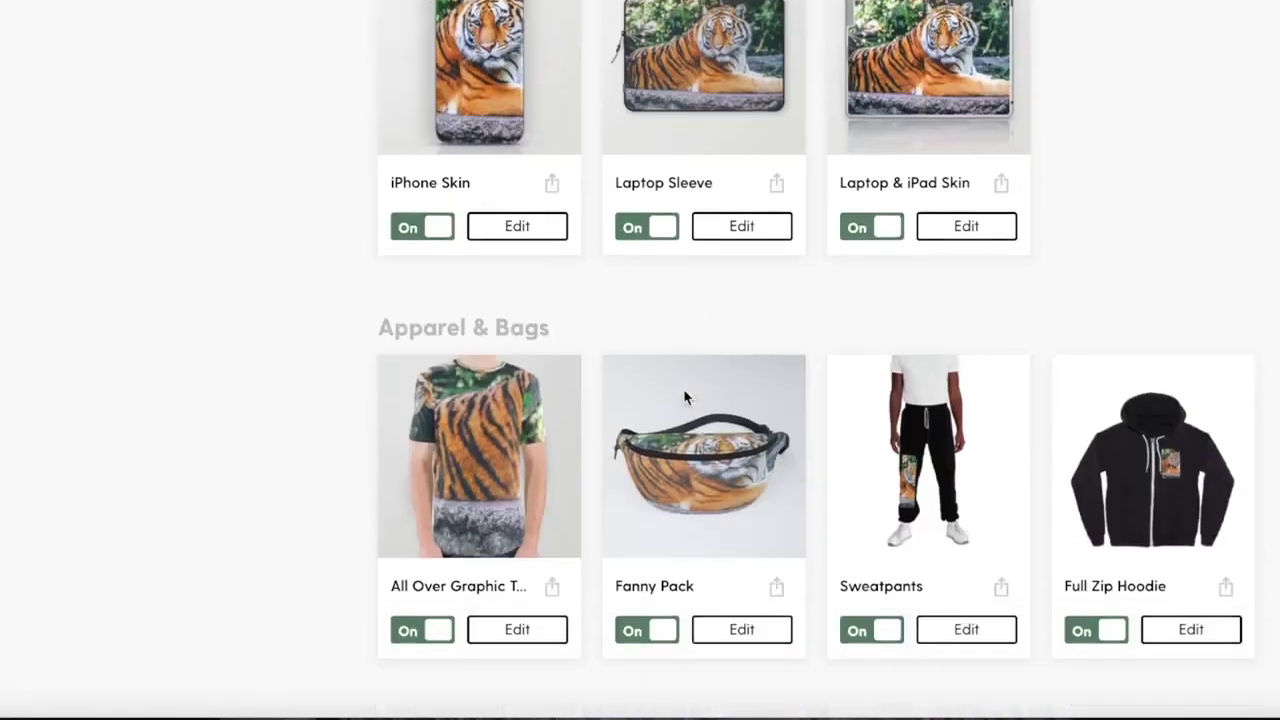
pyautogui.scroll(-6, 683, 388)
pyautogui.scroll(3, 684, 390)
pyautogui.scroll(-2, 684, 390)
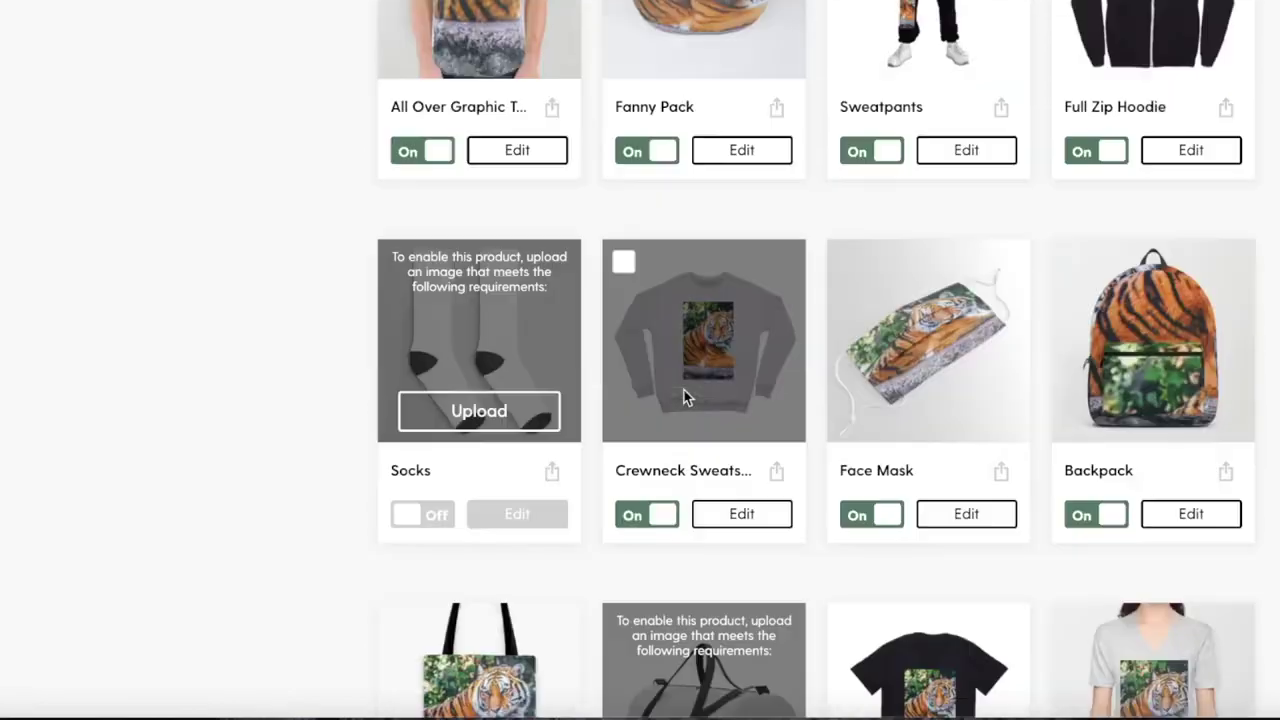
pyautogui.scroll(-12, 680, 391)
pyautogui.scroll(18, 677, 393)
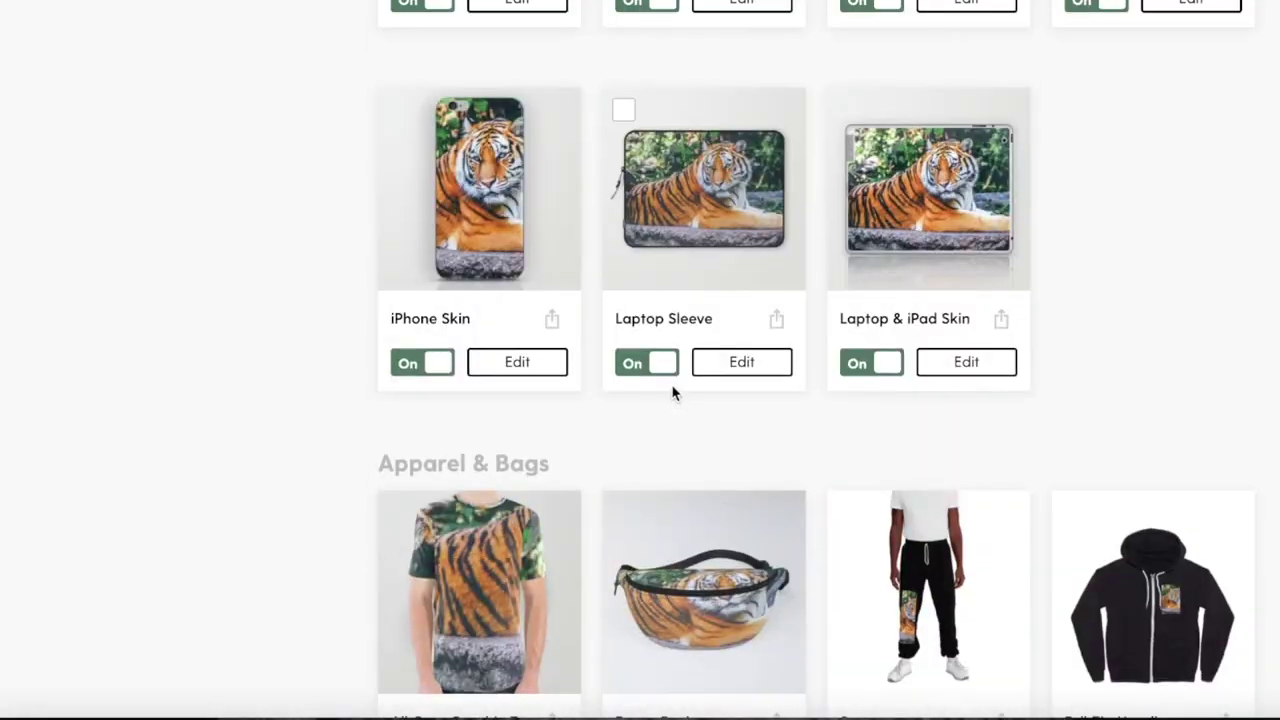
# - Check the Outdoor & Lifestyle and Kids products to the end of the list, and return to the Apparel & Bags items
pyautogui.scroll(-15, 673, 393)
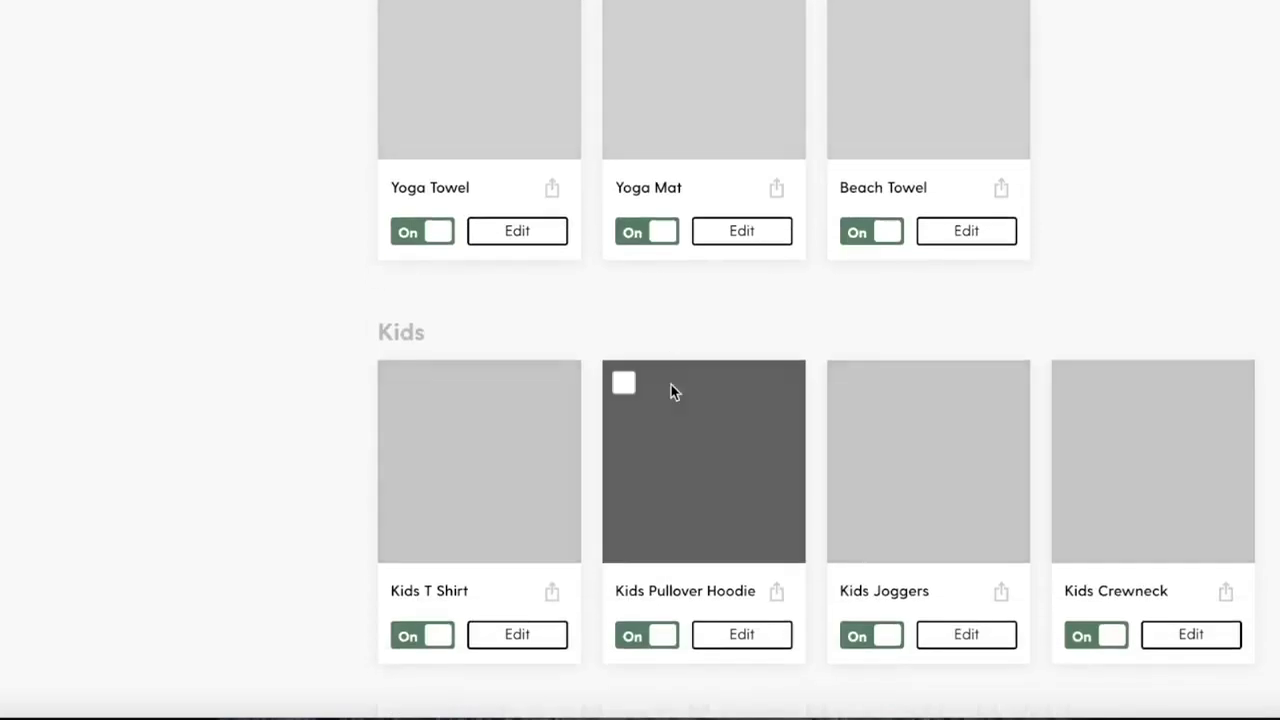
pyautogui.scroll(-3, 672, 391)
pyautogui.scroll(5, 673, 391)
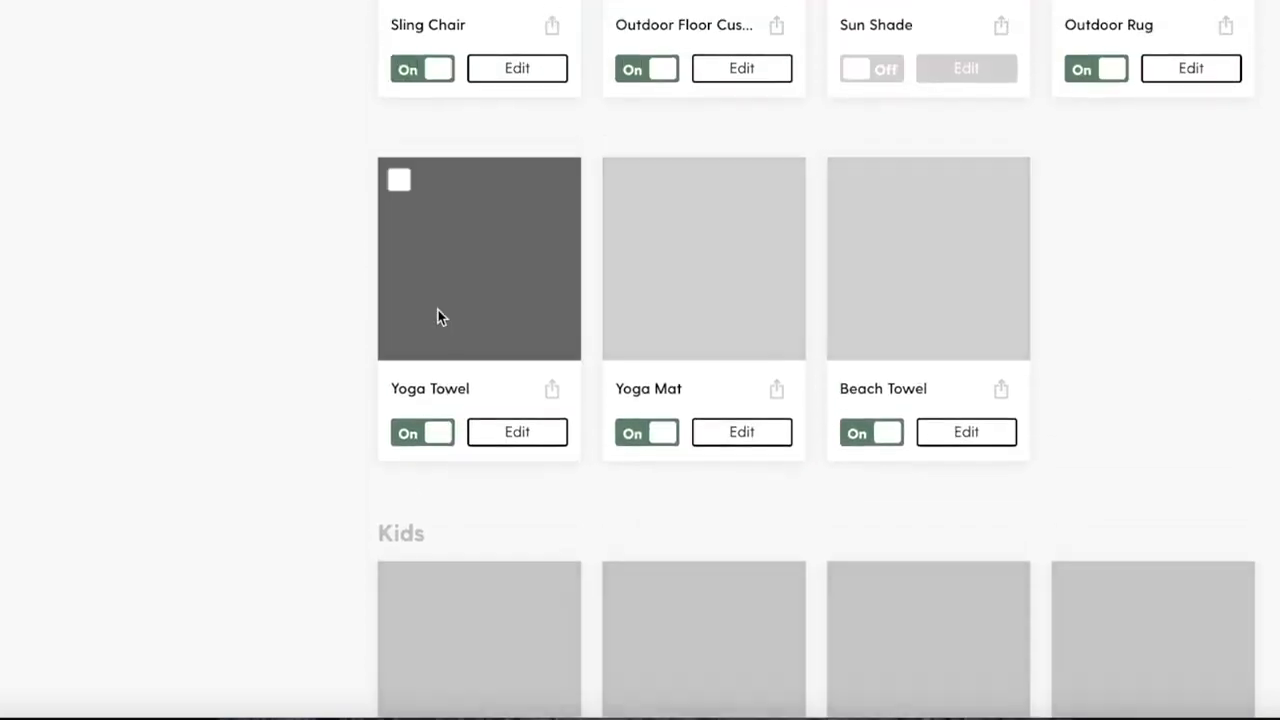
pyautogui.scroll(2, 645, 430)
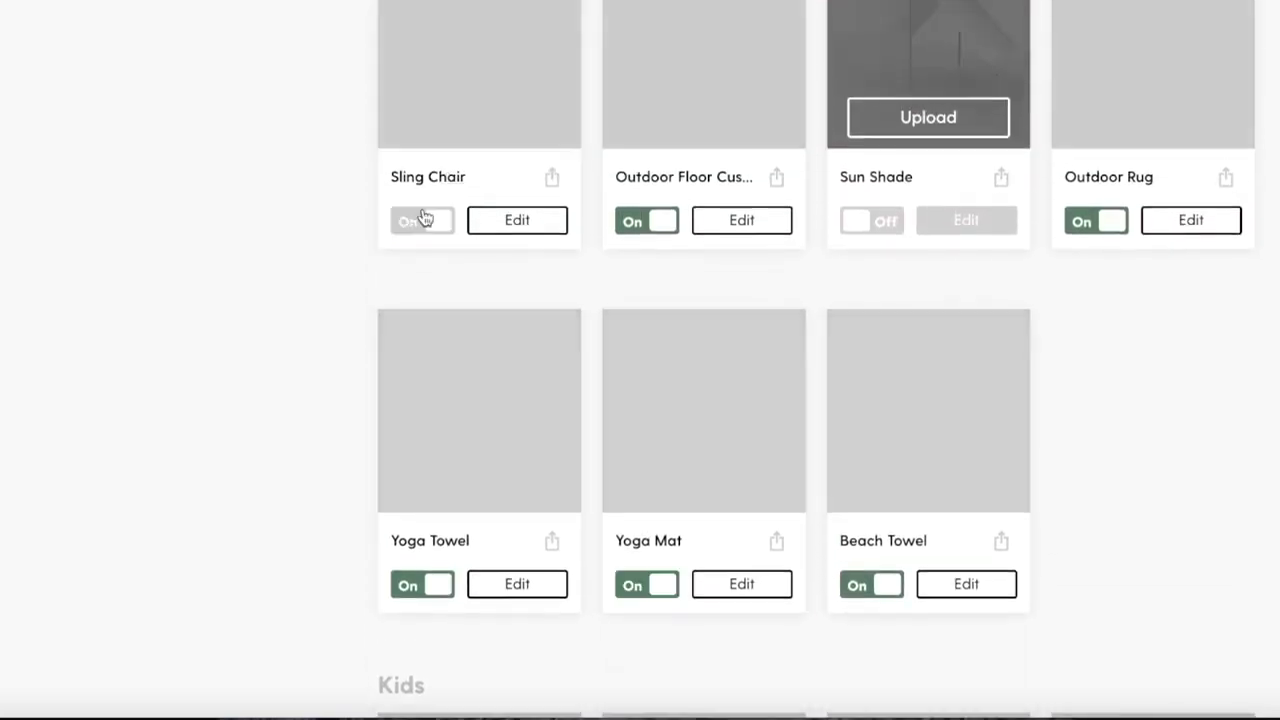
pyautogui.scroll(-3, 500, 430)
pyautogui.scroll(-1, 451, 337)
pyautogui.scroll(-3, 760, 418)
pyautogui.scroll(2, 869, 283)
pyautogui.scroll(-2, 577, 309)
pyautogui.scroll(-3, 578, 614)
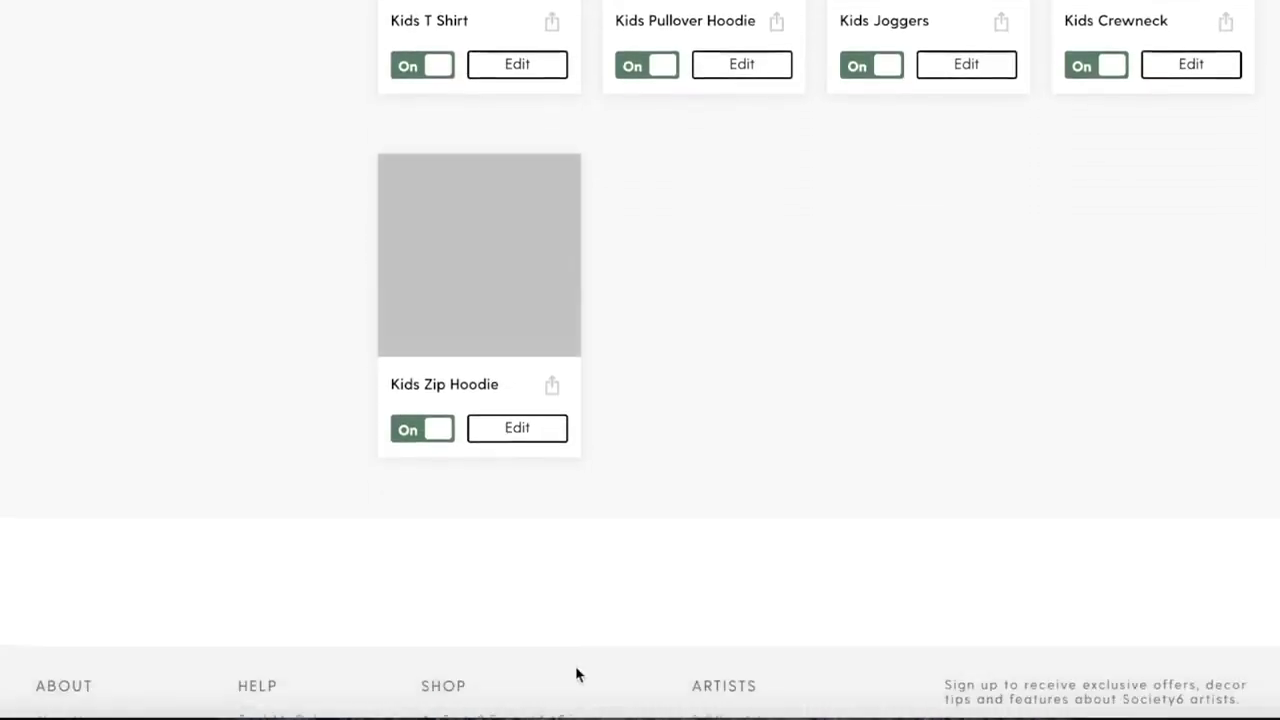
pyautogui.scroll(15, 614, 420)
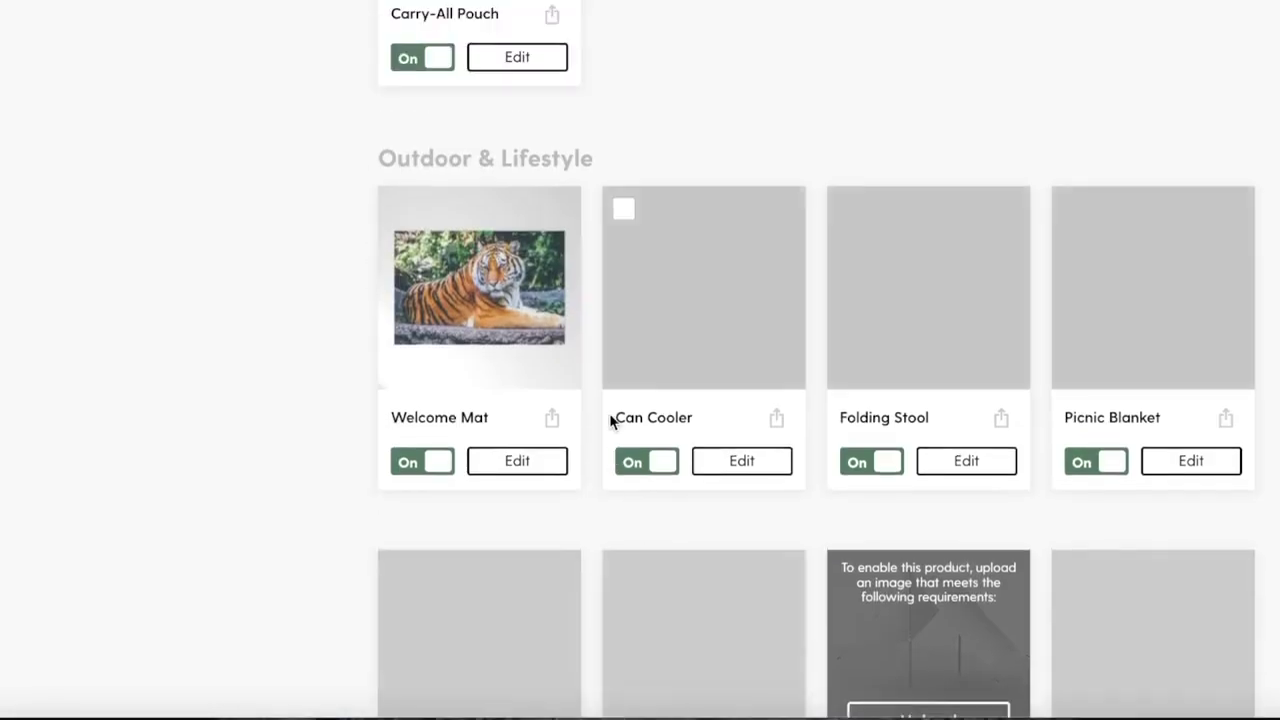
pyautogui.scroll(5, 677, 371)
pyautogui.scroll(3, 925, 490)
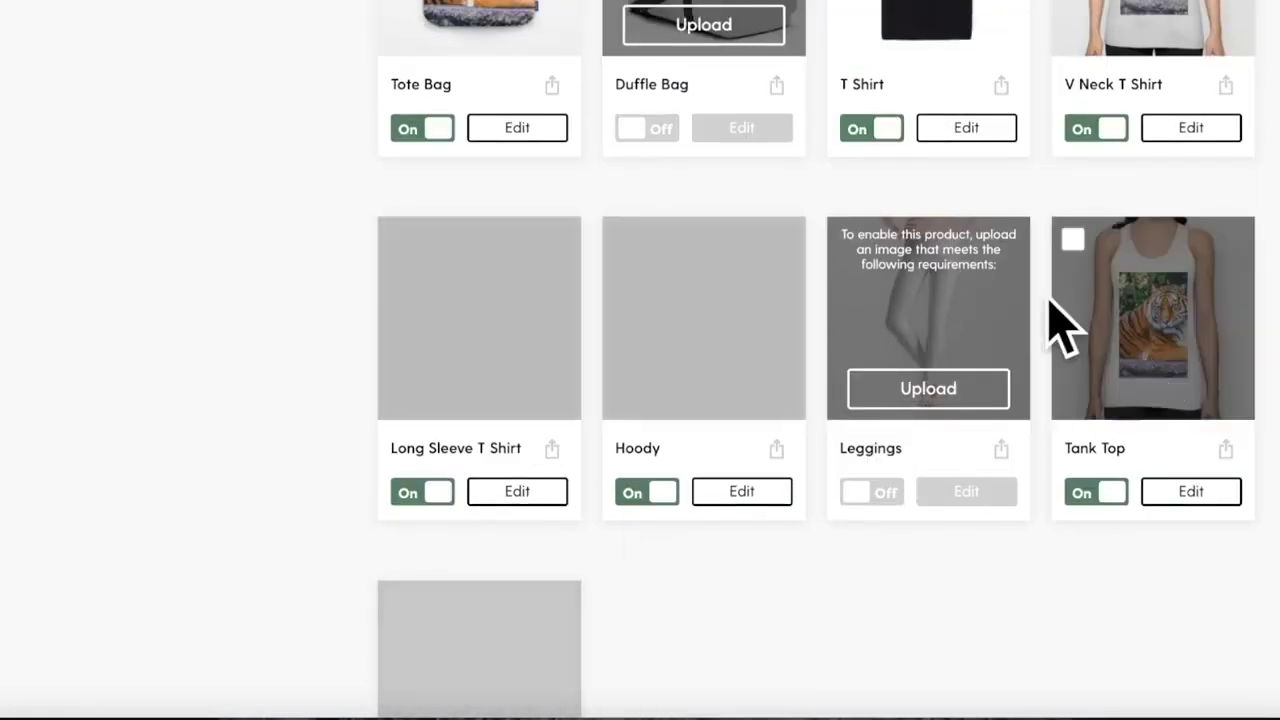
# - Shift the tiger image right on the All Over Graphic Tee so its face sits within one shirt panel outline, and save and enable the product
pyautogui.scroll(-4, 917, 254)
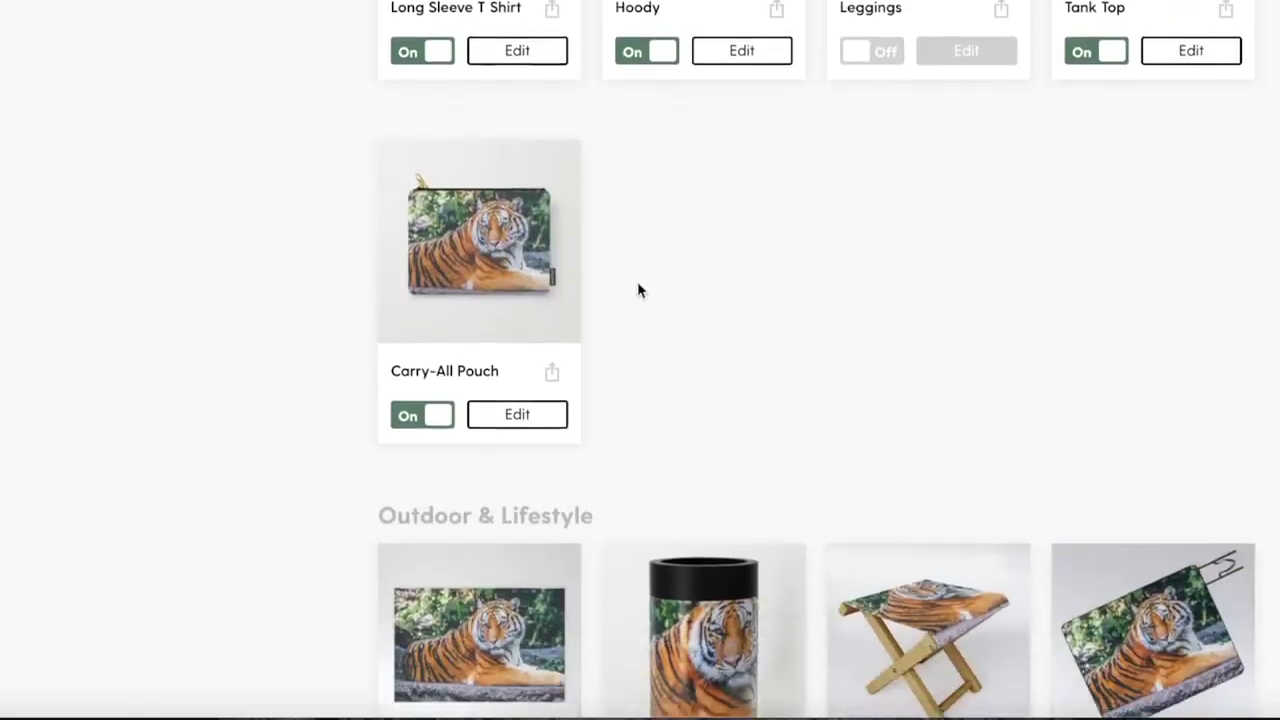
pyautogui.scroll(10, 640, 288)
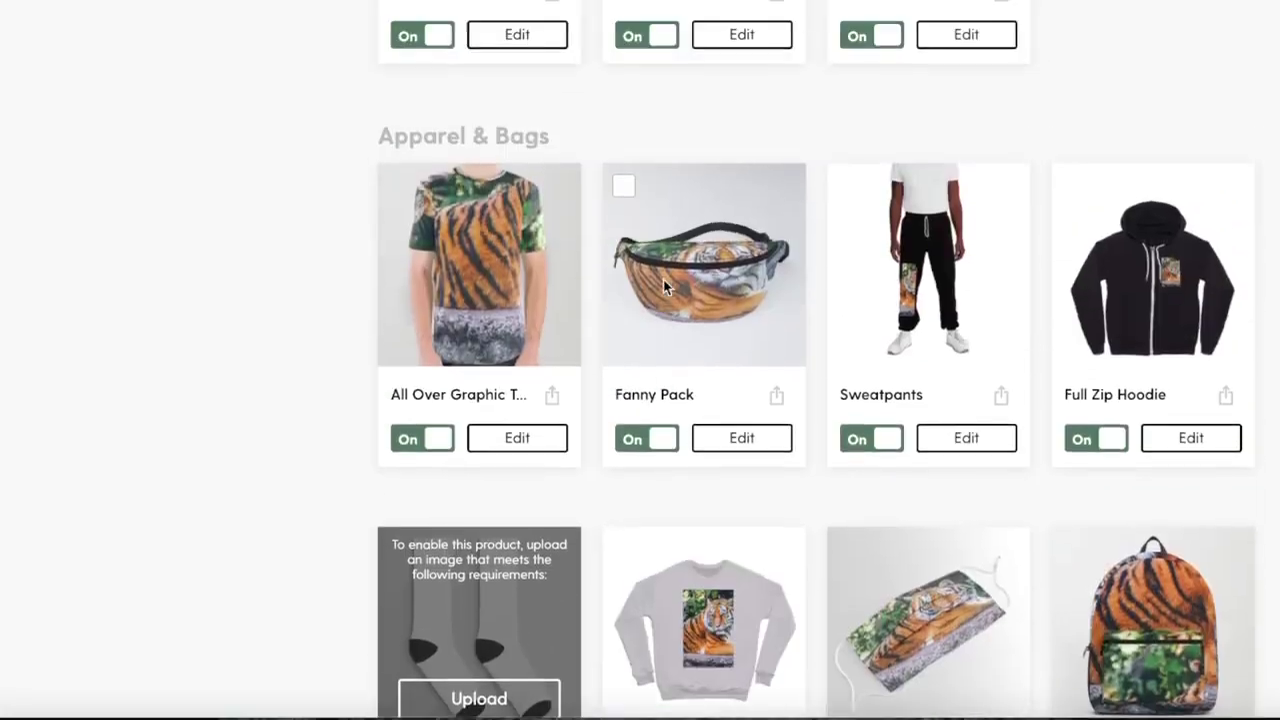
pyautogui.click(436, 476)
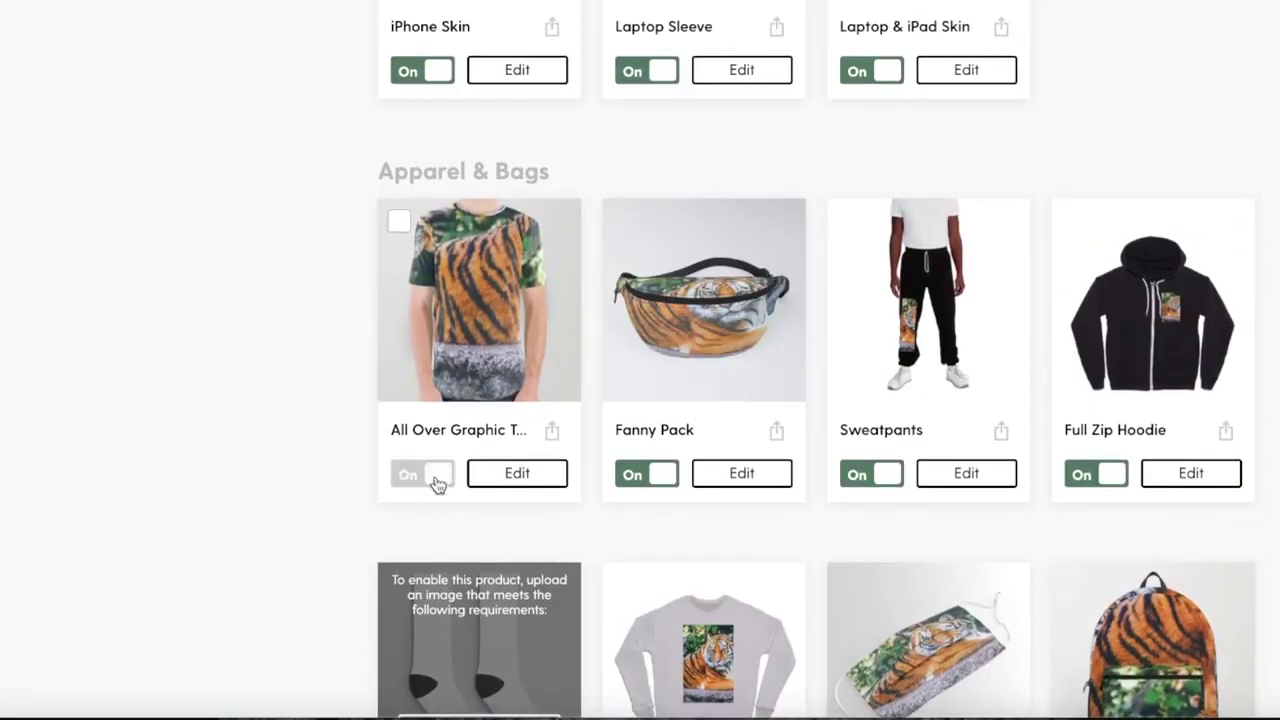
pyautogui.click(482, 475)
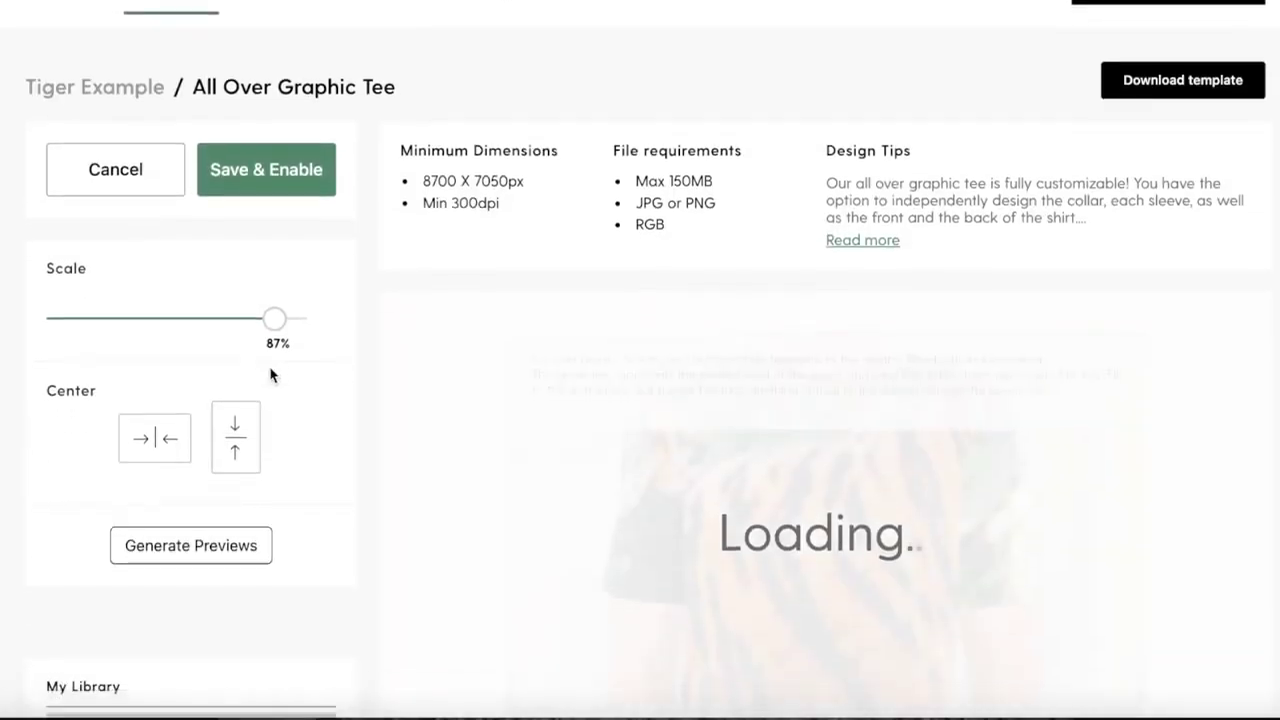
pyautogui.scroll(-2, 766, 371)
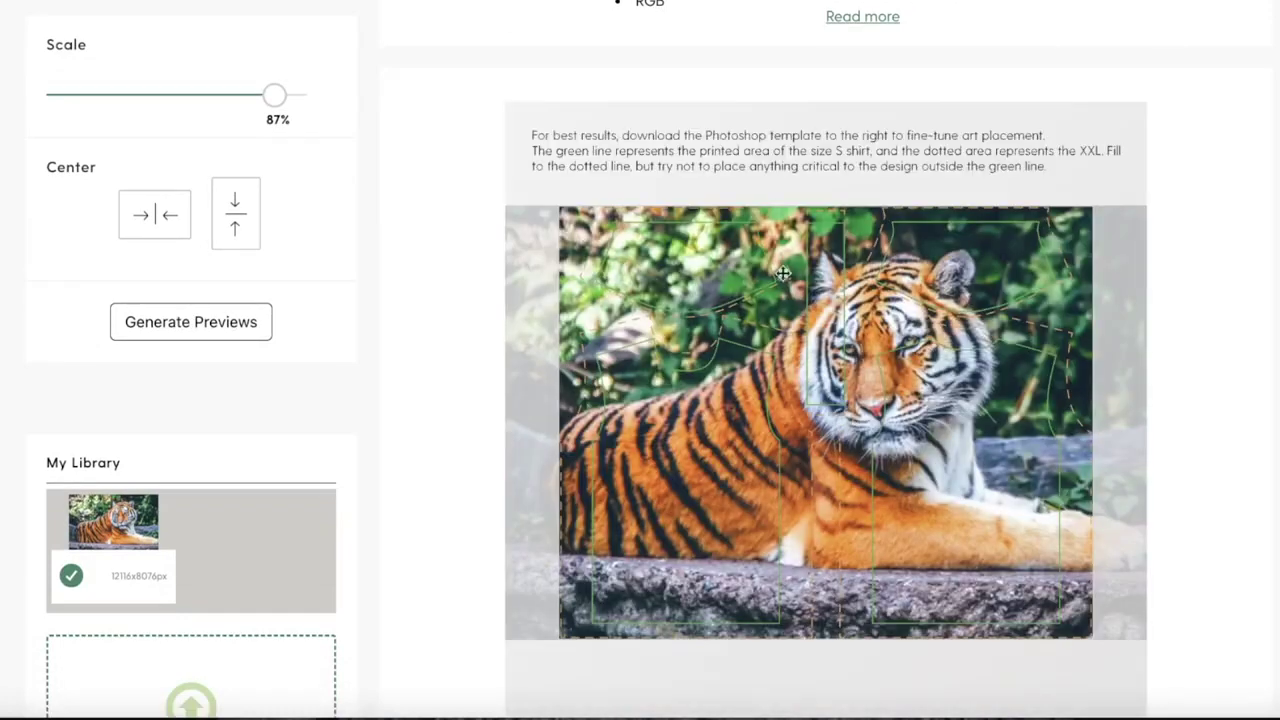
pyautogui.moveTo(826, 360); pyautogui.dragTo(885, 362)
pyautogui.scroll(-1, 687, 375)
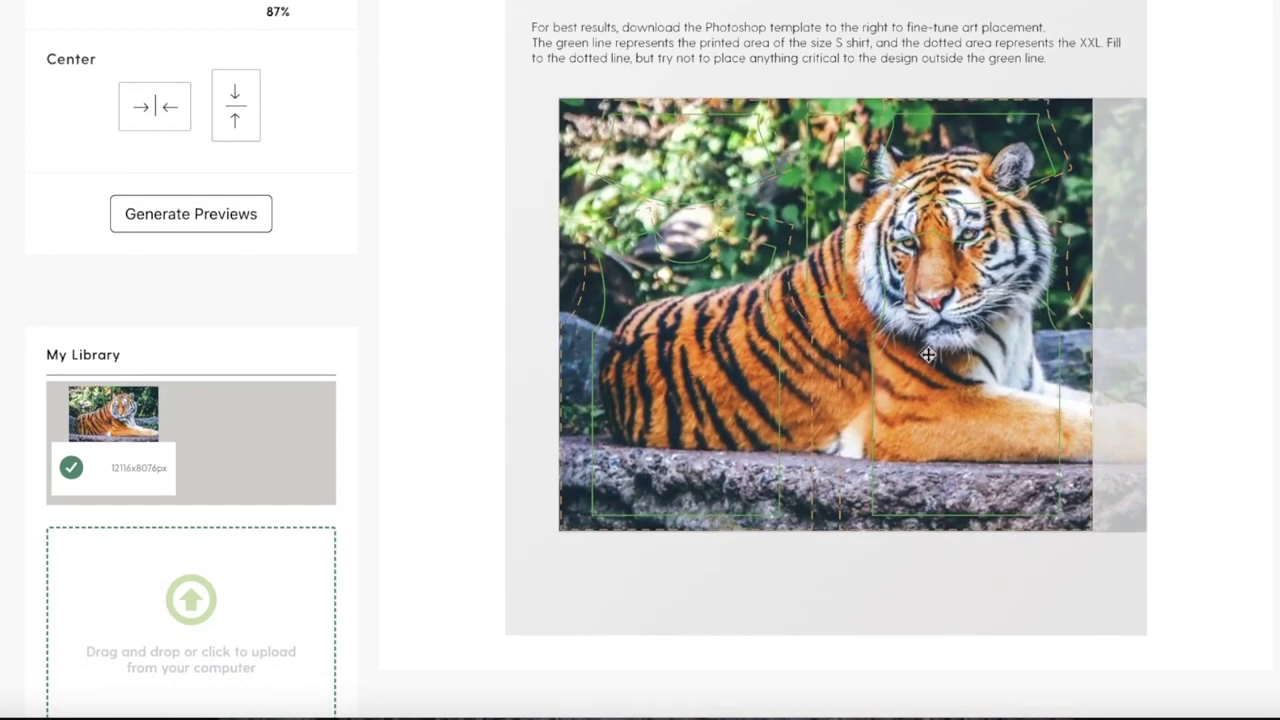
pyautogui.scroll(3, 1062, 215)
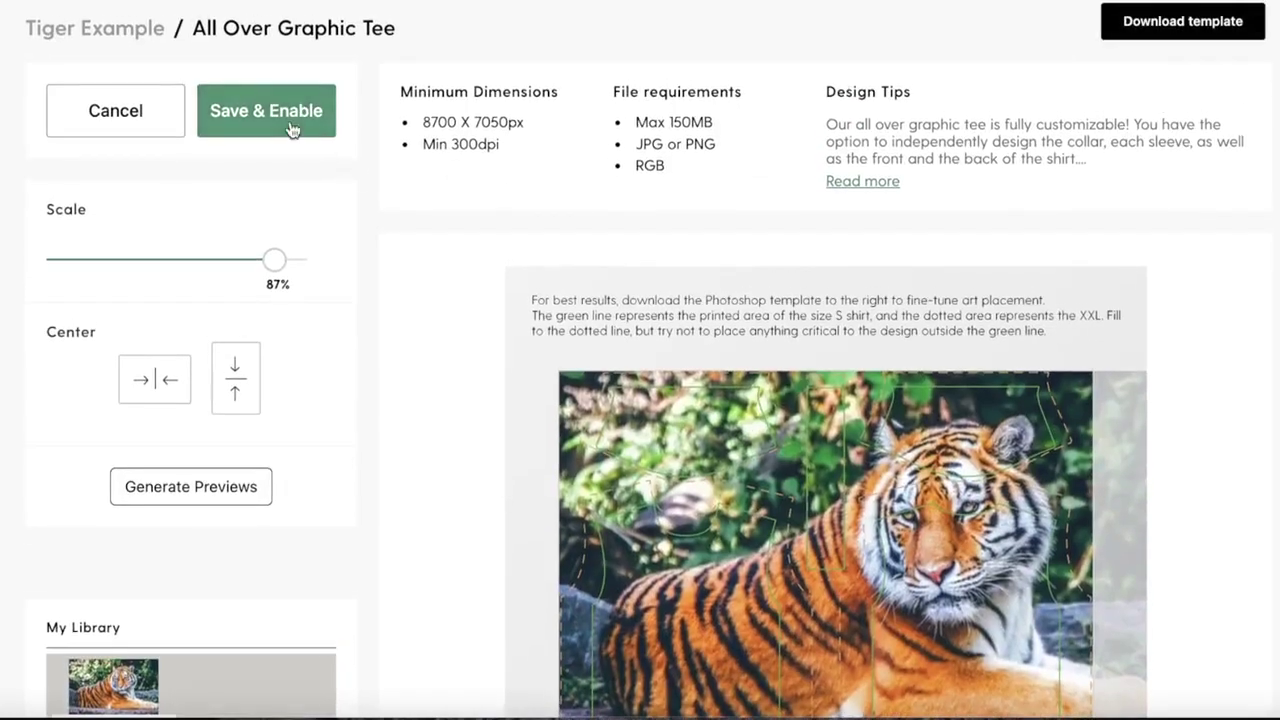
pyautogui.click(292, 128)
# - Move the tiger image down on the Bench so its whole head falls inside the printed area, and save and enable the product
pyautogui.scroll(-3, 305, 172)
pyautogui.scroll(-10, 1053, 221)
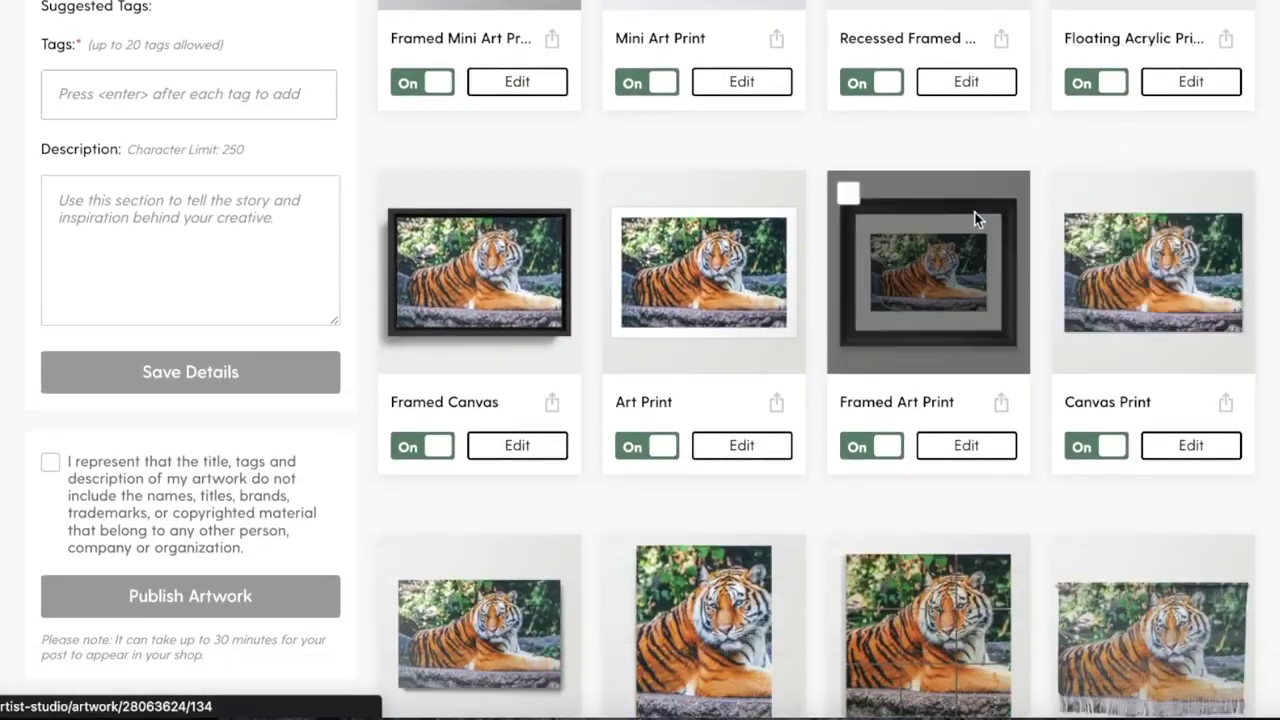
pyautogui.scroll(-5, 695, 220)
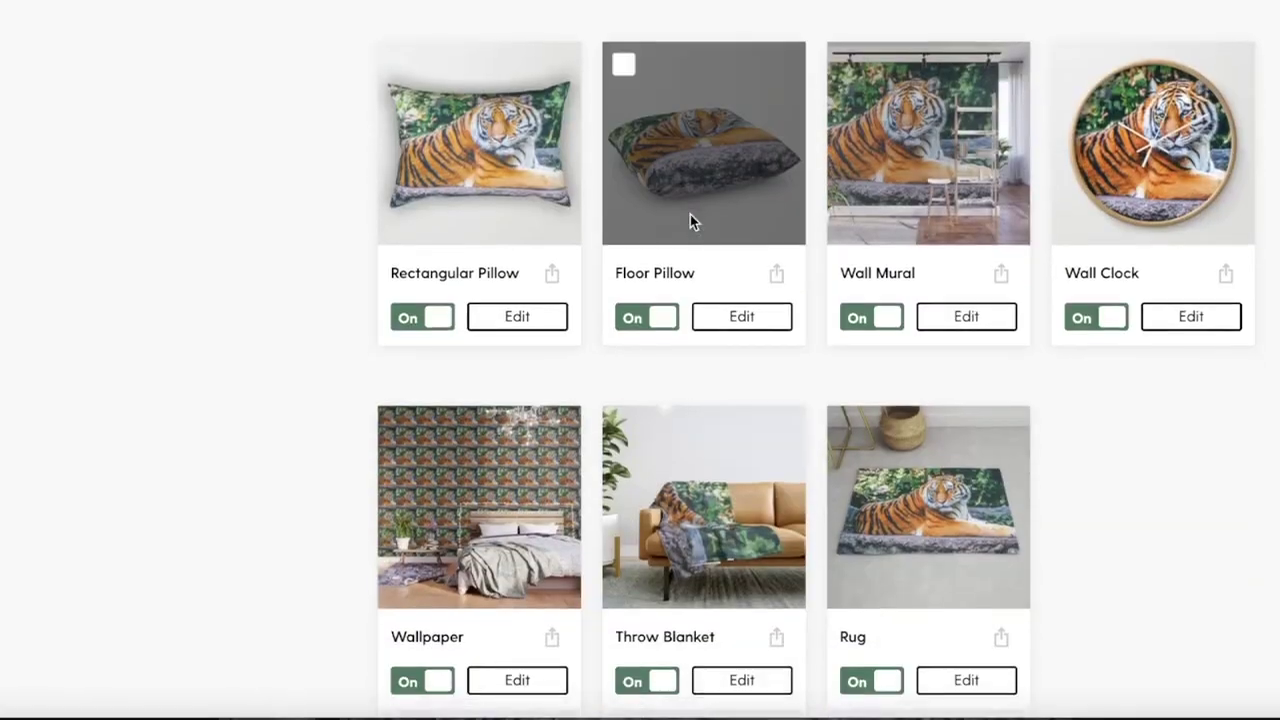
pyautogui.scroll(-5, 690, 220)
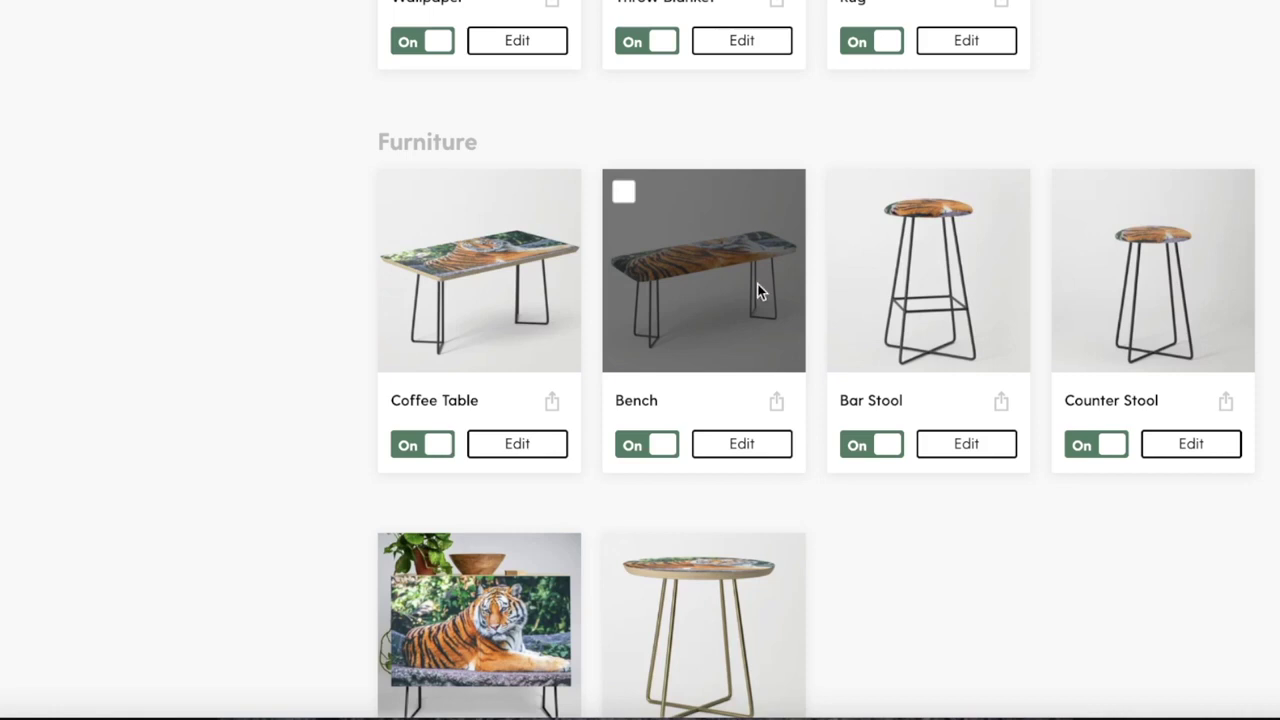
pyautogui.scroll(1, 610, 165)
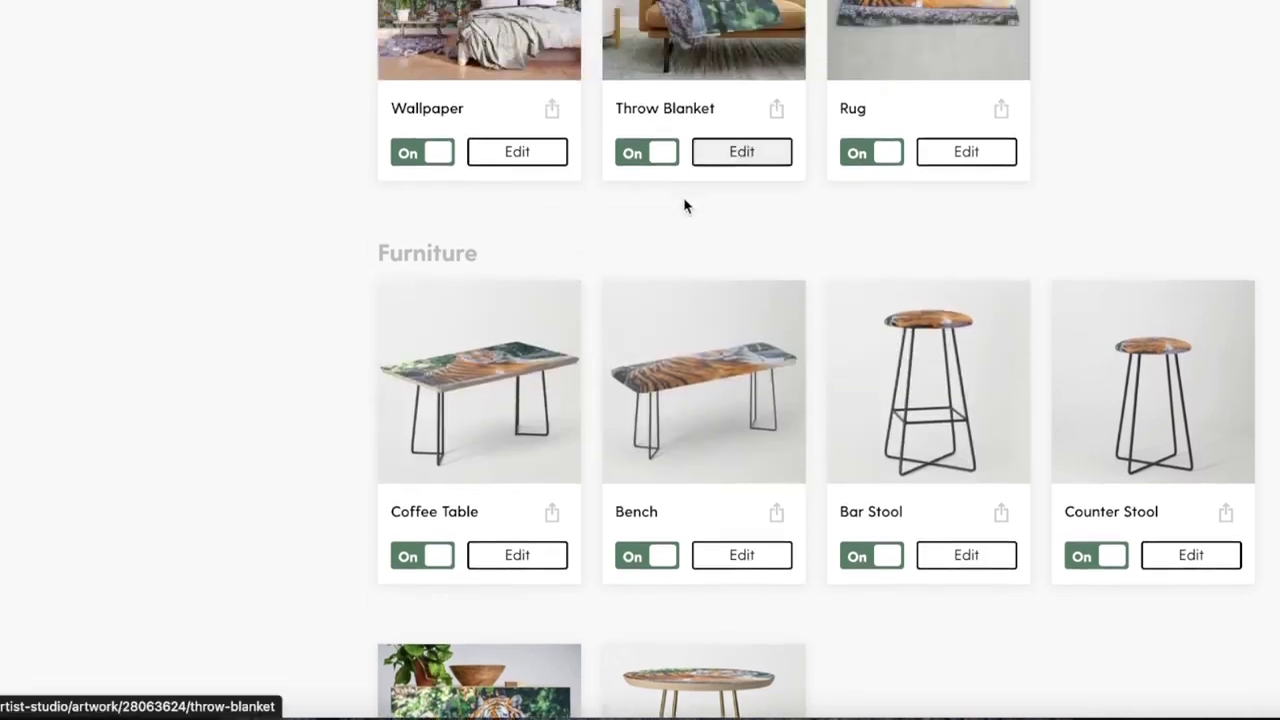
pyautogui.scroll(-1, 656, 196)
pyautogui.scroll(-2, 656, 196)
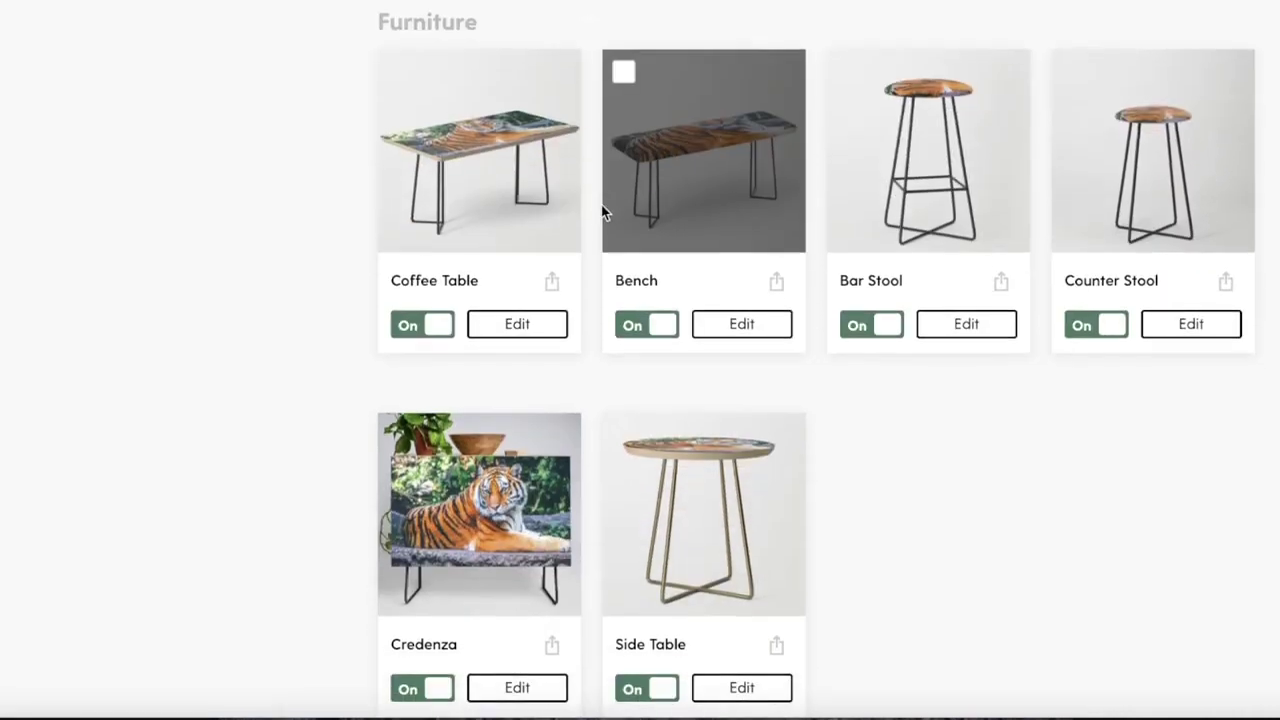
pyautogui.click(760, 323)
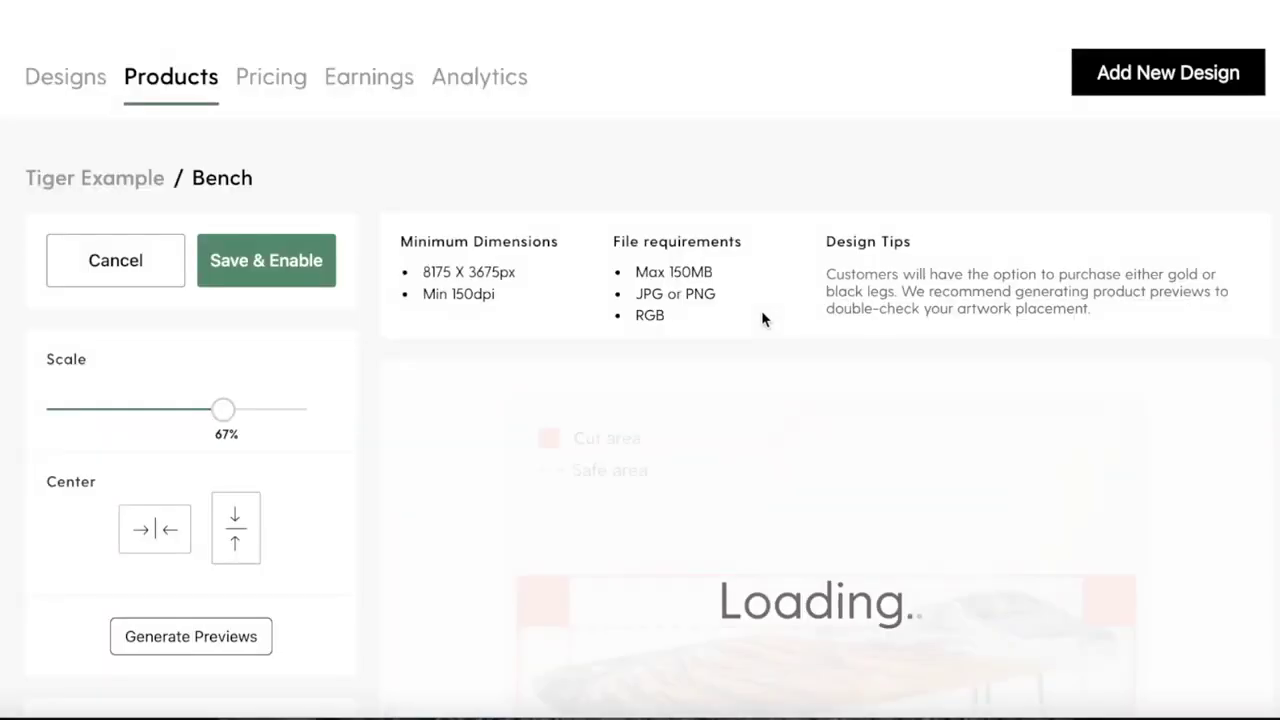
pyautogui.scroll(-3, 762, 311)
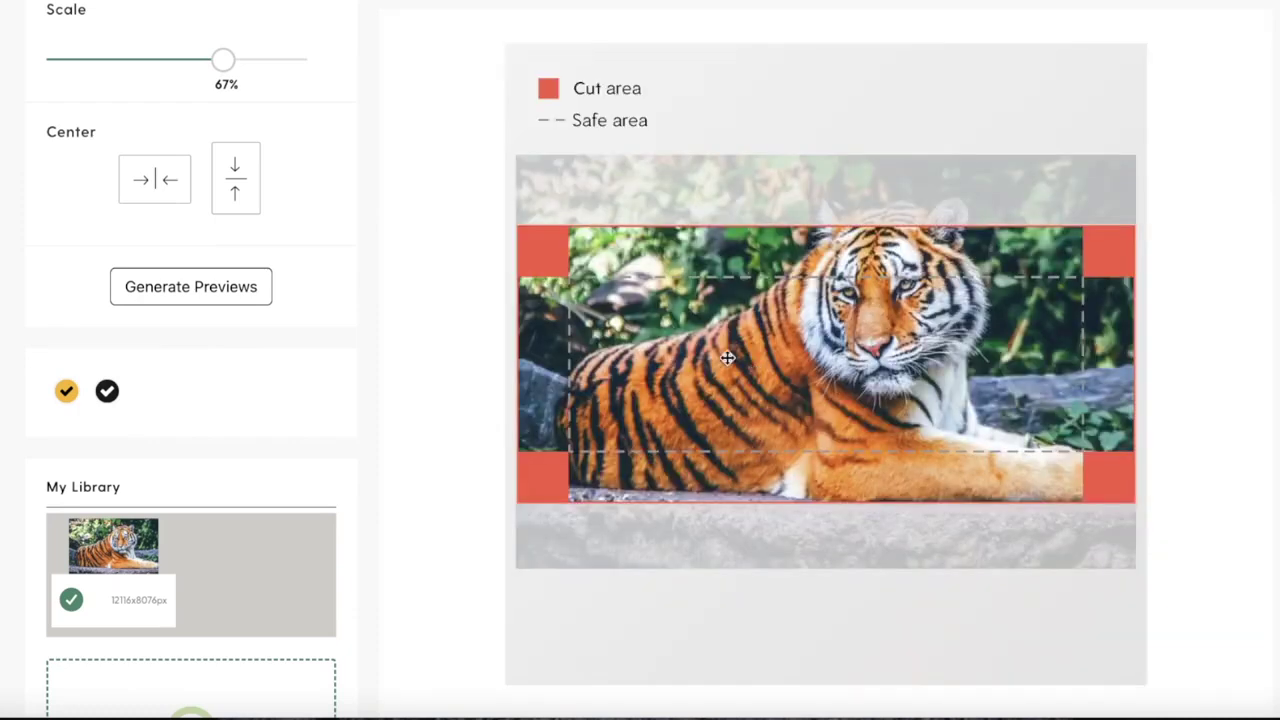
pyautogui.moveTo(772, 357); pyautogui.dragTo(770, 422)
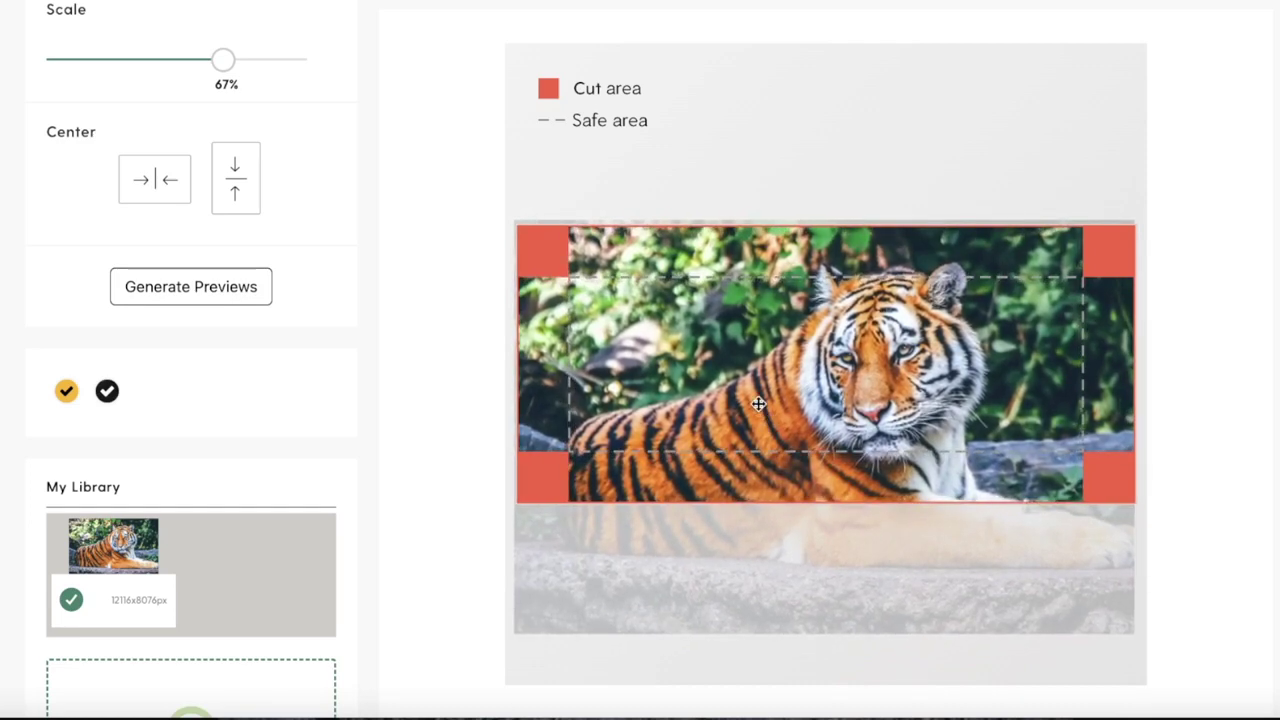
pyautogui.scroll(1, 292, 114)
pyautogui.click(255, 32)
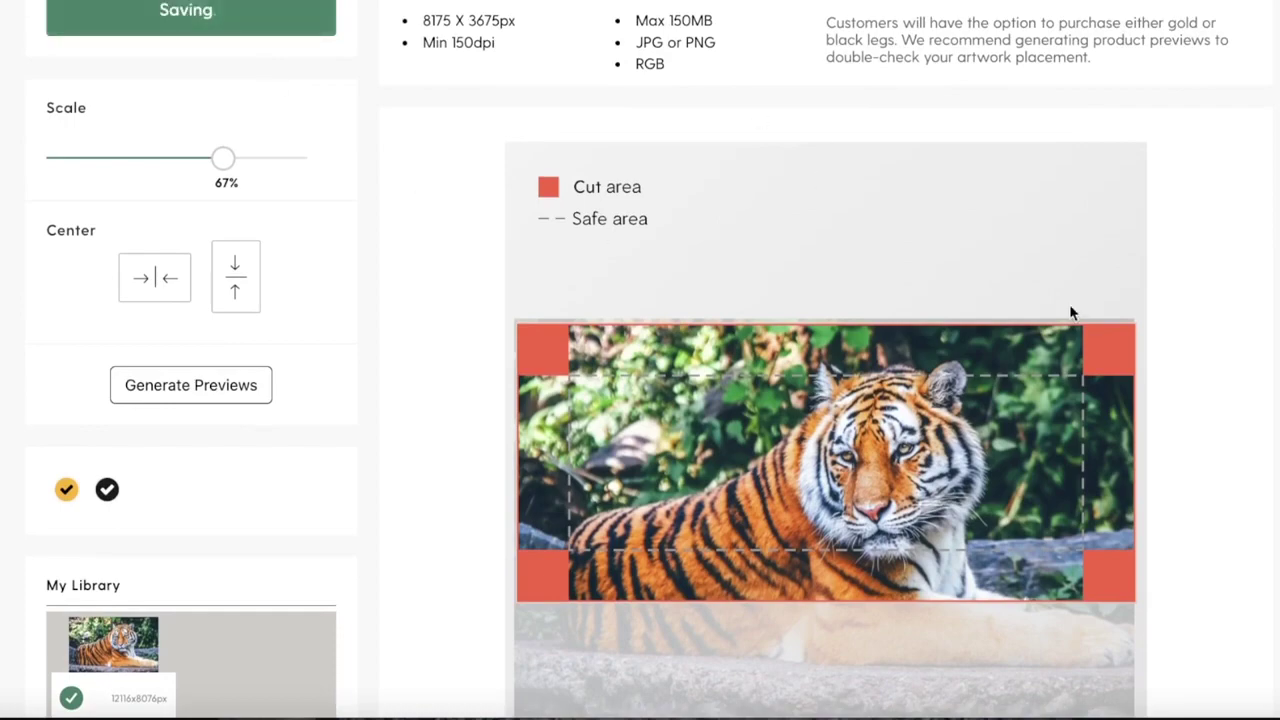
# - Look over the product list and return to the artwork's category, tags, description and publishing section
pyautogui.scroll(-15, 823, 370)
pyautogui.scroll(10, 880, 466)
pyautogui.scroll(3, 609, 480)
pyautogui.scroll(1, 110, 160)
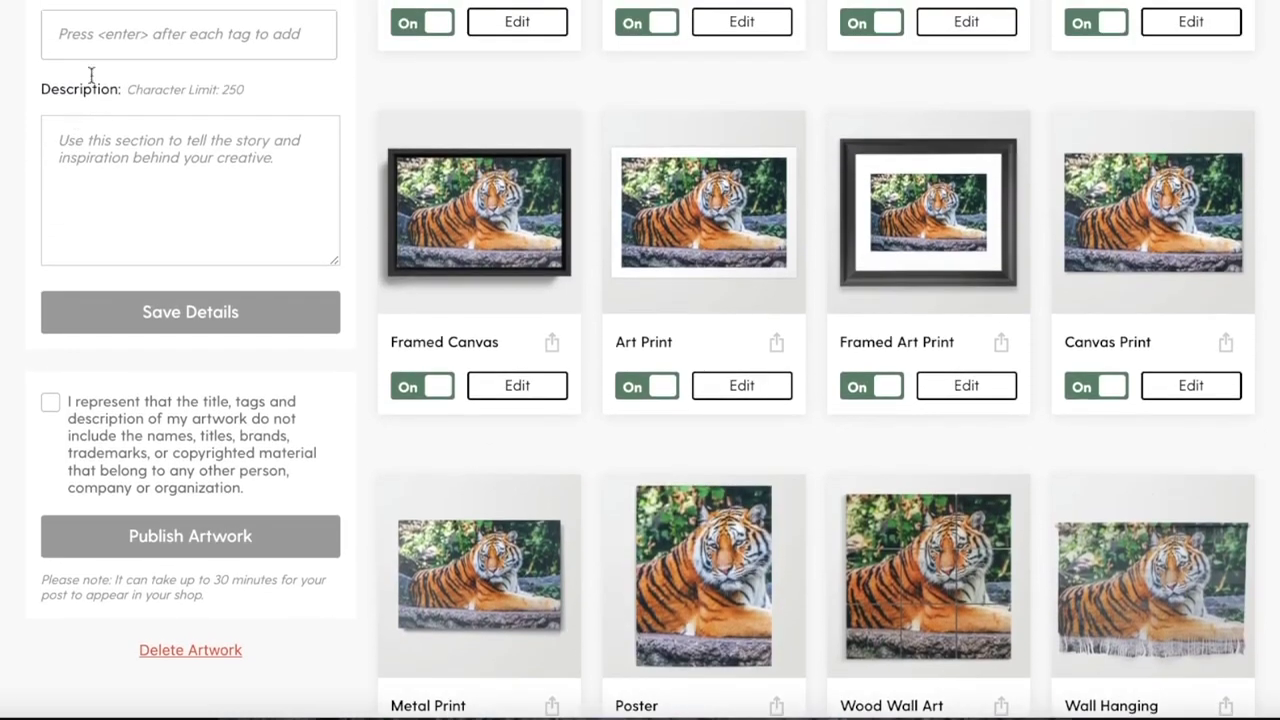
pyautogui.scroll(1, 294, 467)
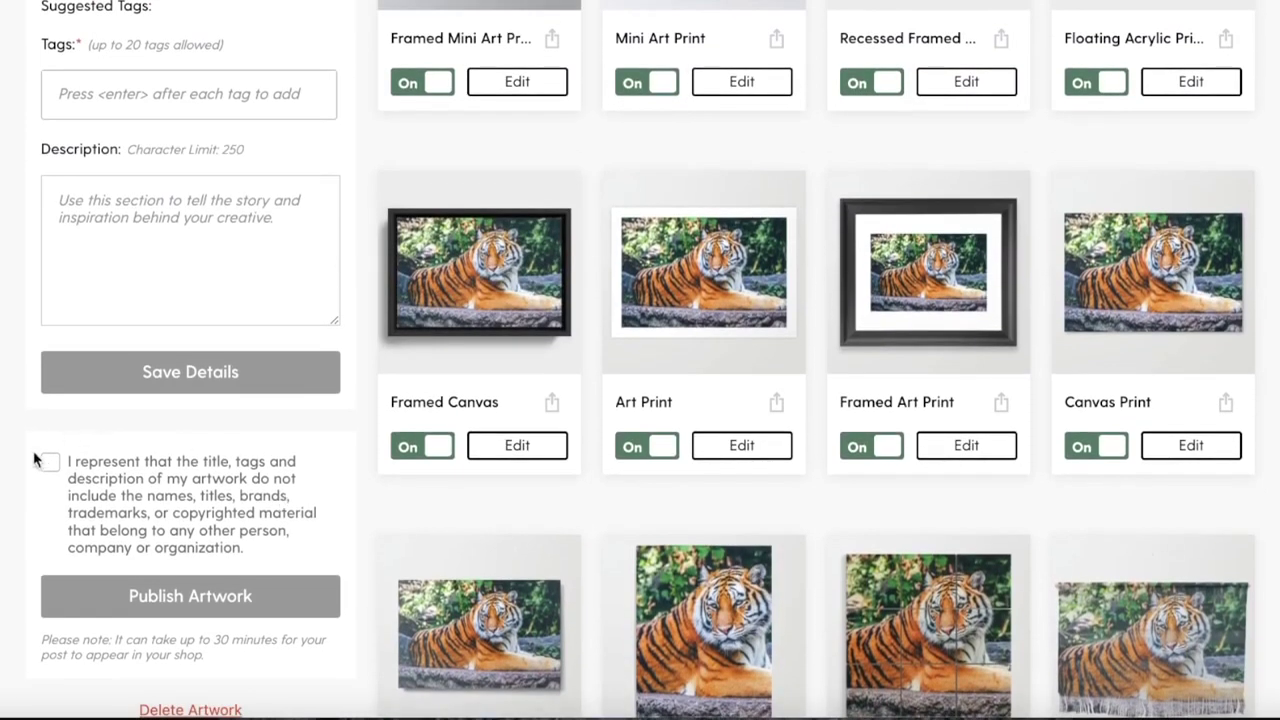
pyautogui.scroll(1, 45, 452)
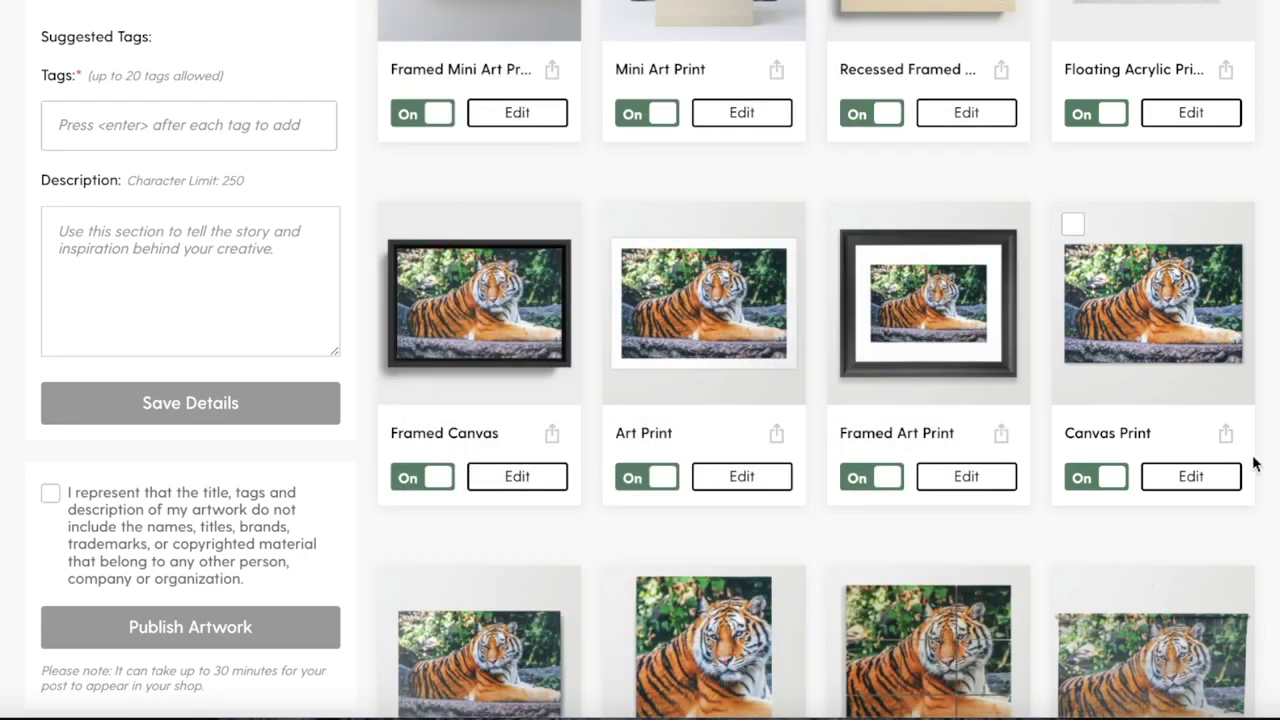
pyautogui.scroll(1, 1255, 463)
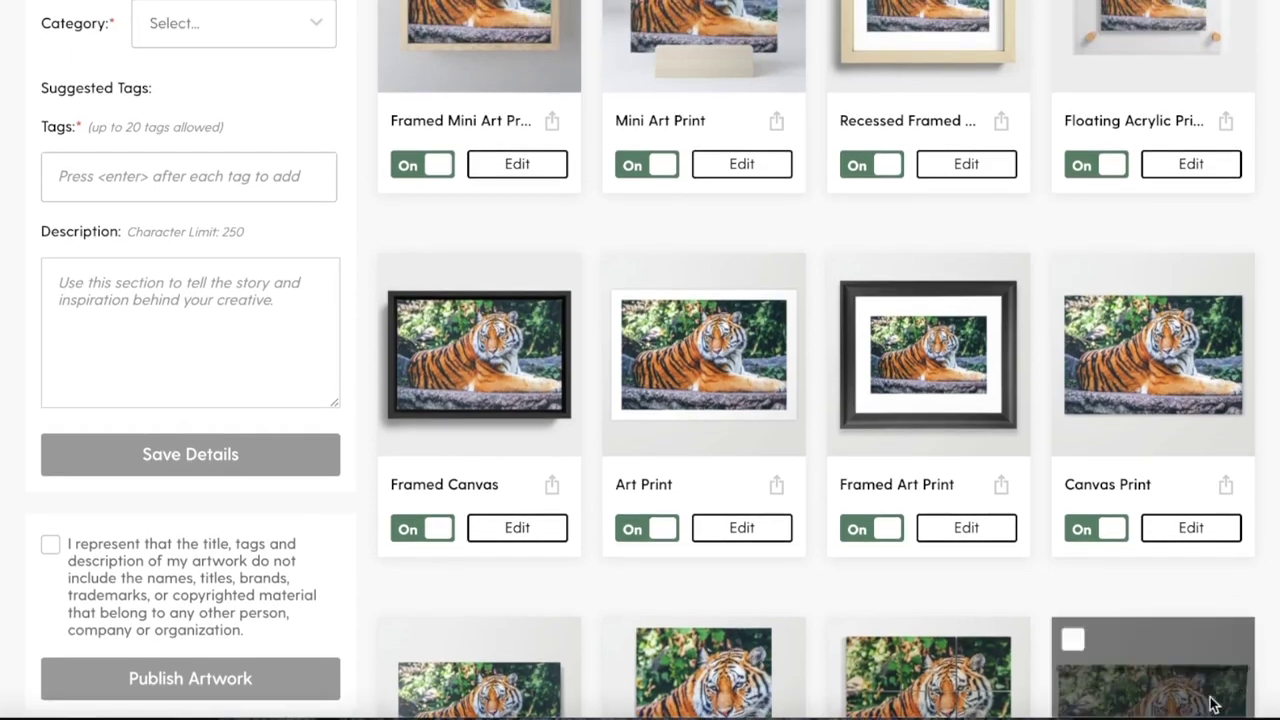